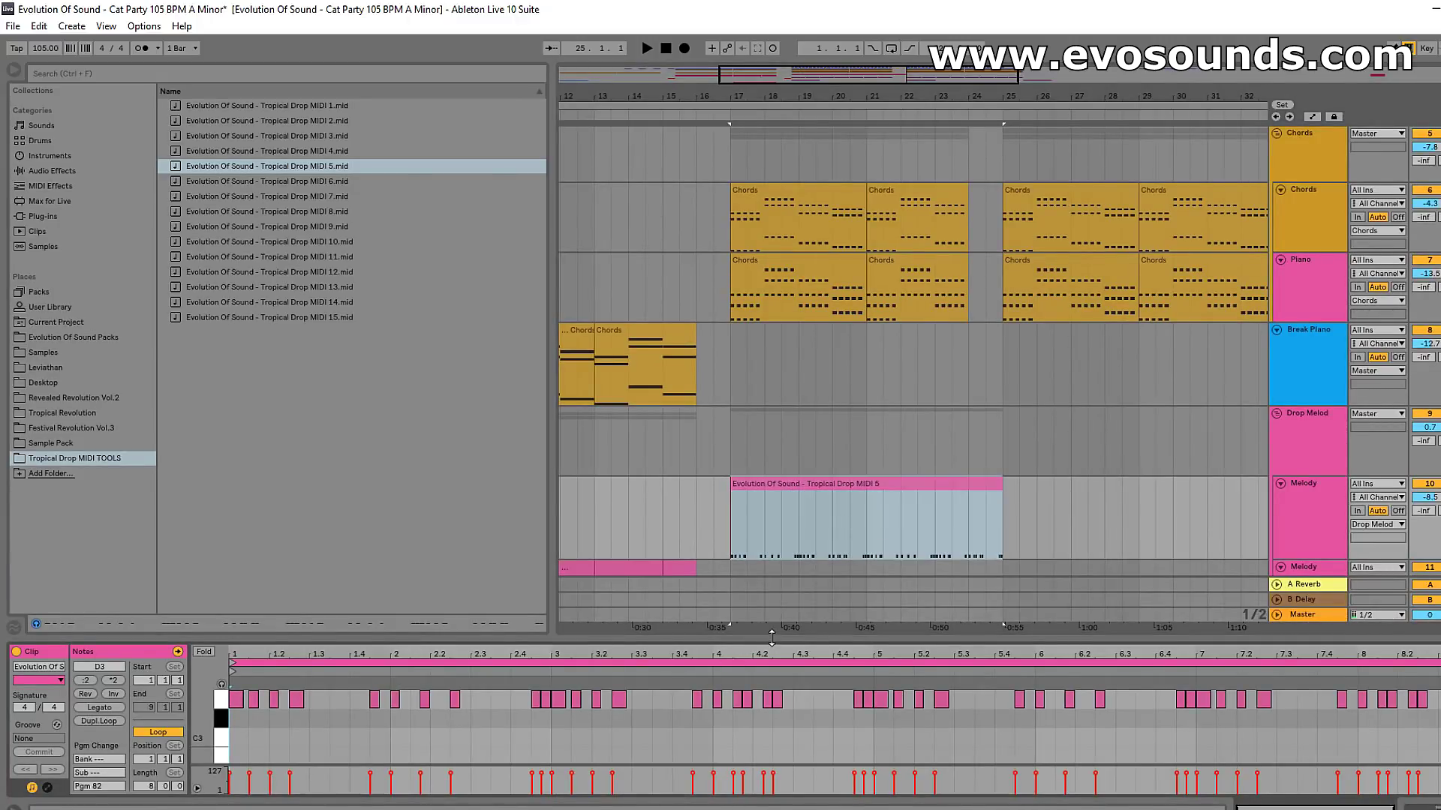
Transpose all notes of the Tropical Drop MIDI 5 clip up to A3 in an enlarged note editor and audition them
left_click_drag(771, 637, 772, 191)
key("ctrl+a")
key("Up")
key("Up")
key("Up")
key("Up")
key("Up")
key("Up")
key("Up")
key("space")
scroll(1201, 462, "up", 3)
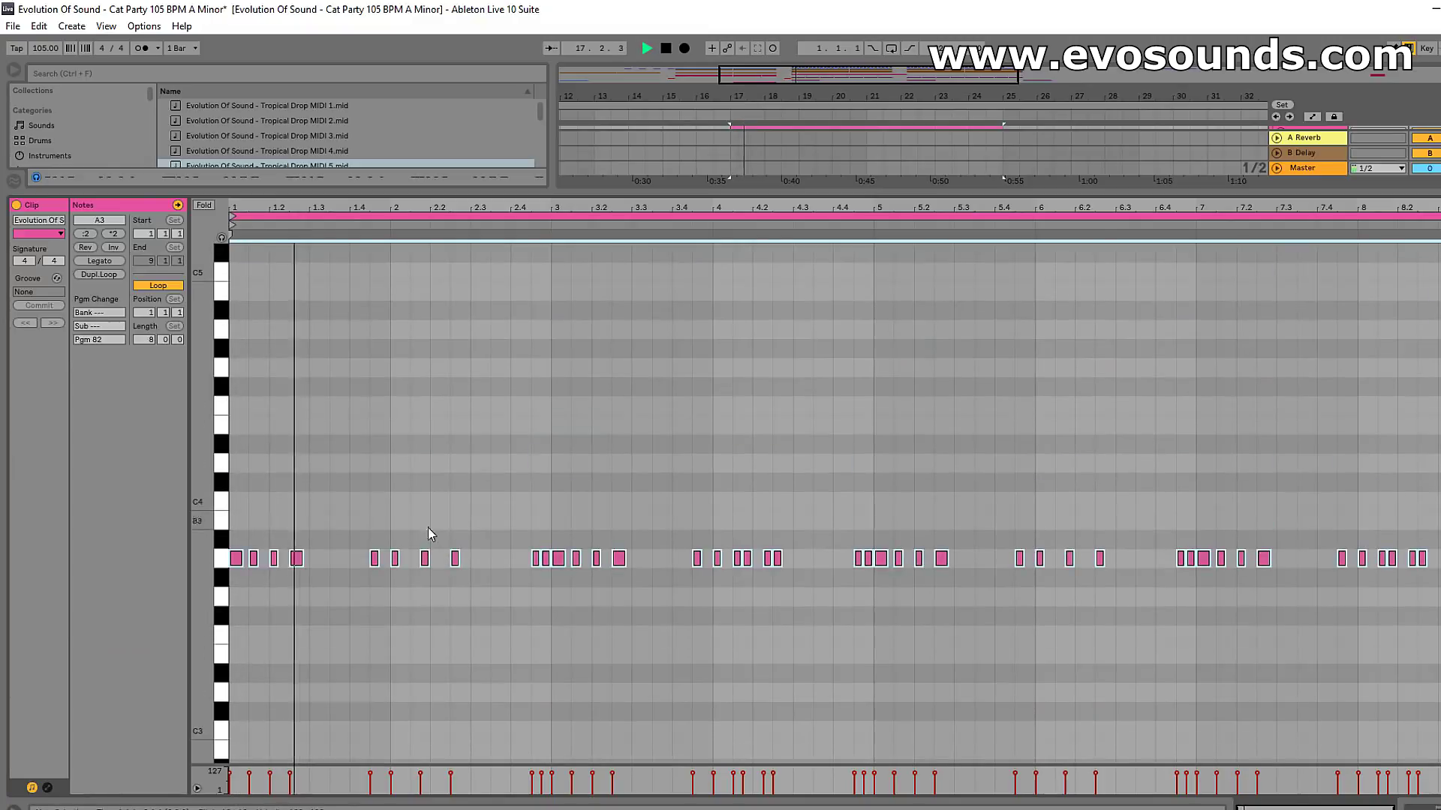
left_click_drag(314, 207, 370, 215)
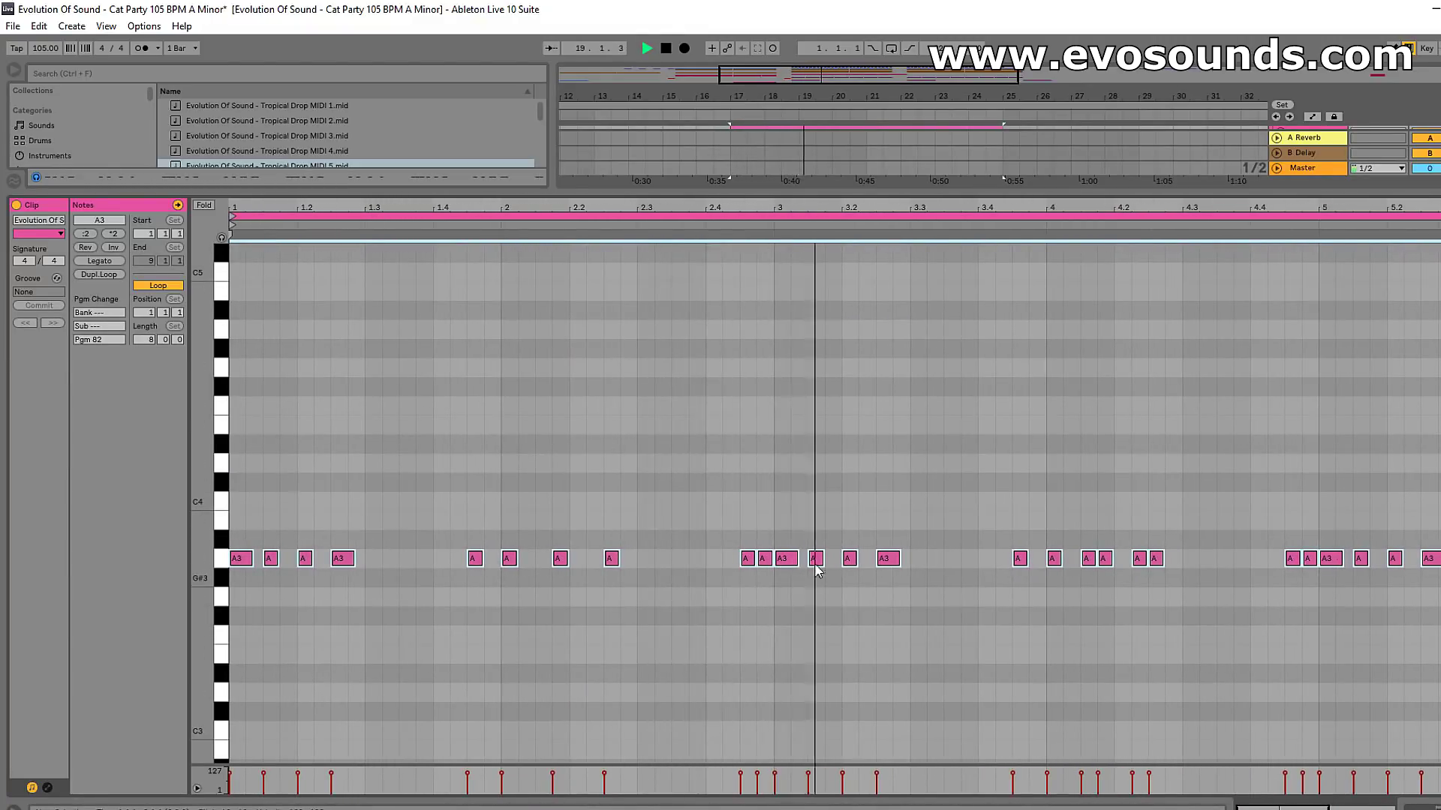
key("space")
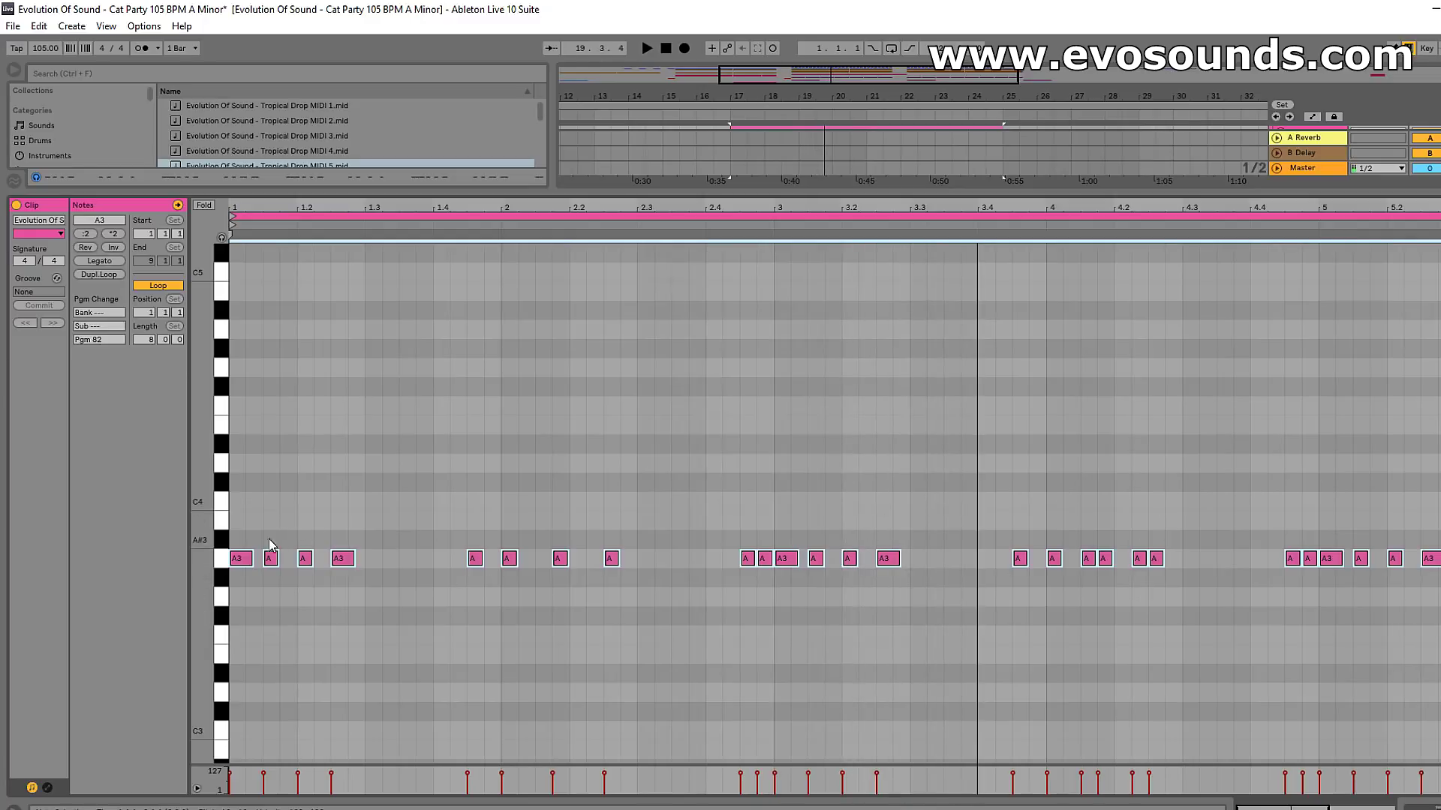
Move the clip's first note to C4 and its second note to D4
left_click(245, 564)
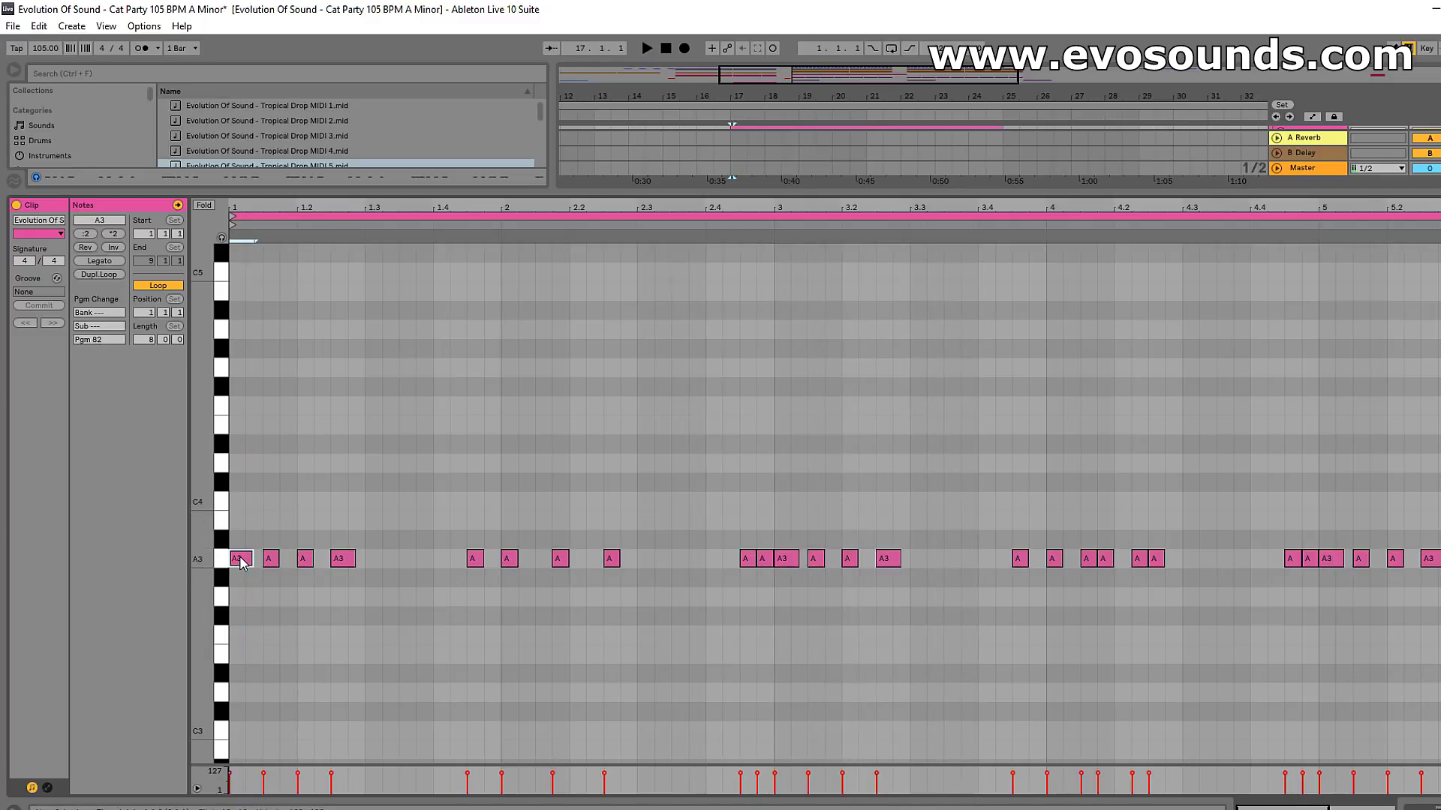
left_click_drag(241, 559, 243, 640)
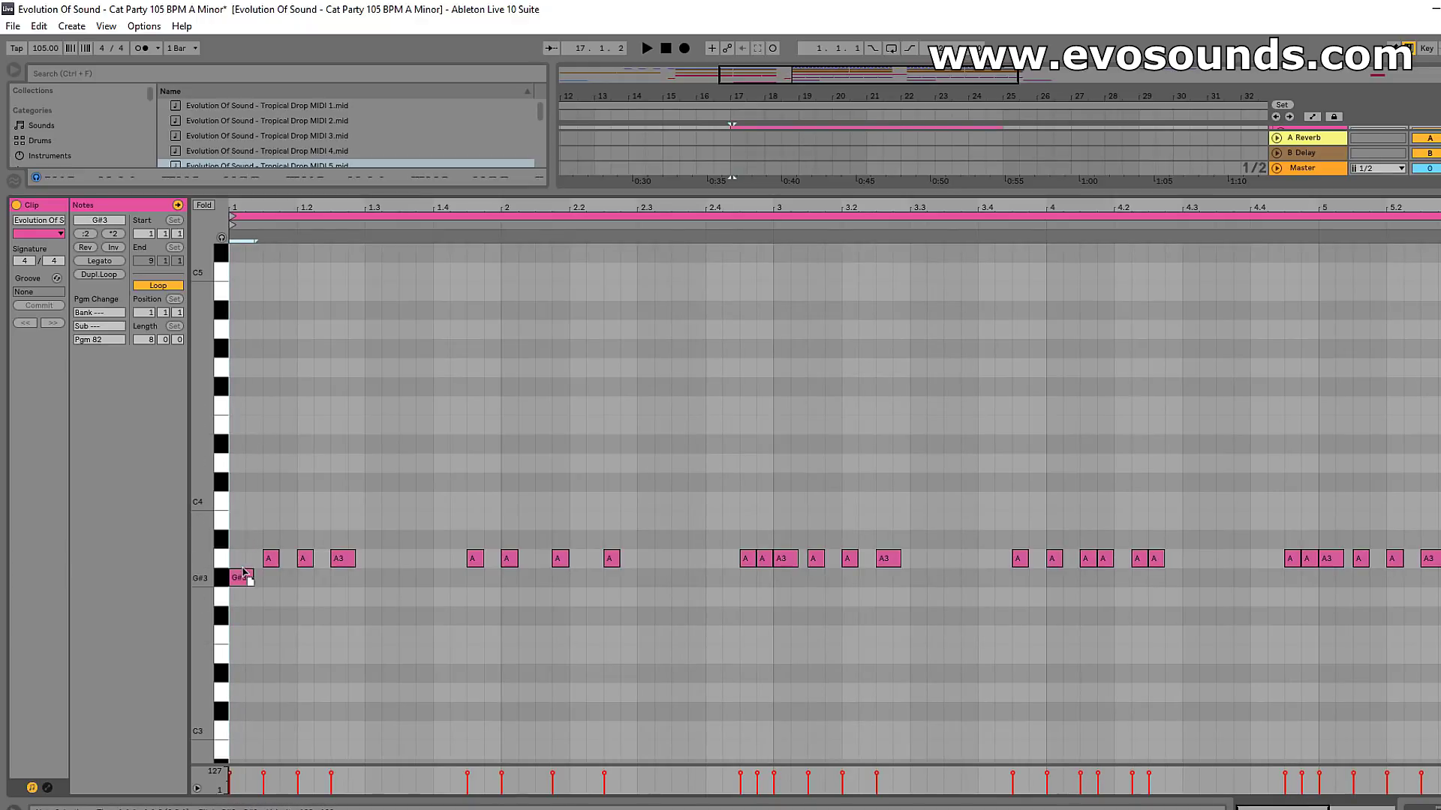
mouse_move(242, 557)
left_mouse_down()
mouse_move(246, 426)
mouse_move(241, 501)
left_mouse_up()
left_click(270, 560)
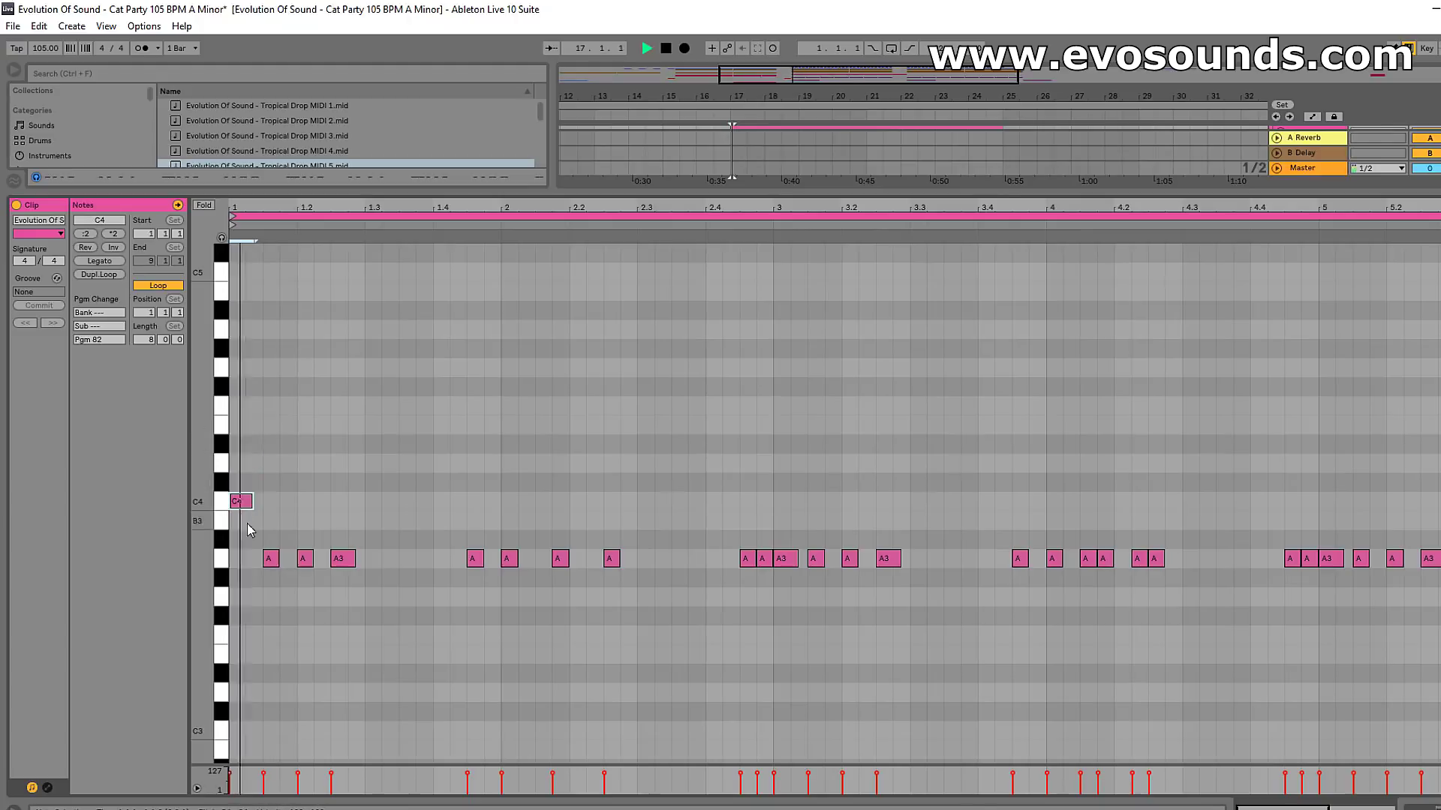
left_click_drag(270, 559, 270, 464)
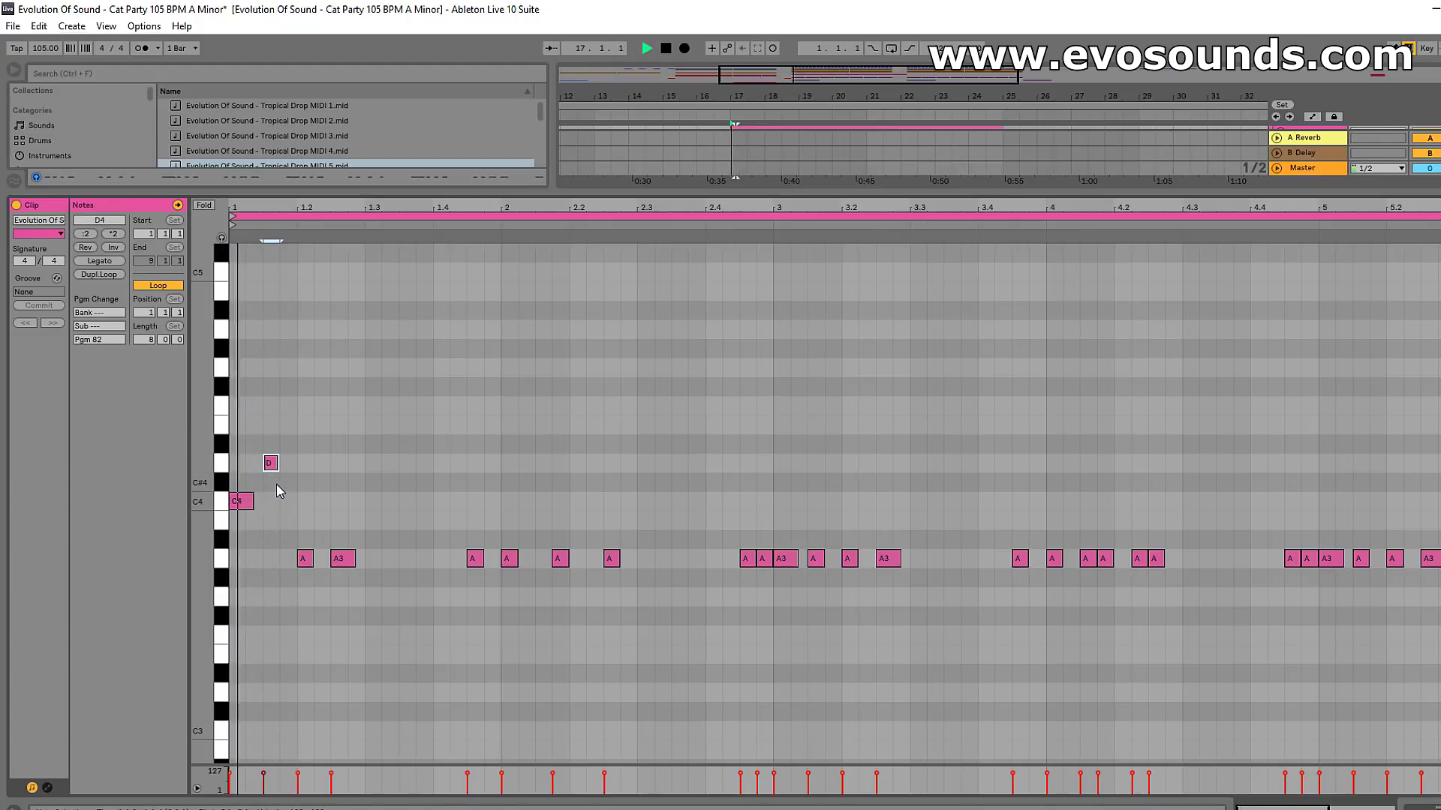
Set the third melody note to C4 and the fourth to D4, auditioning the opening phrase
left_click_drag(306, 560, 306, 520)
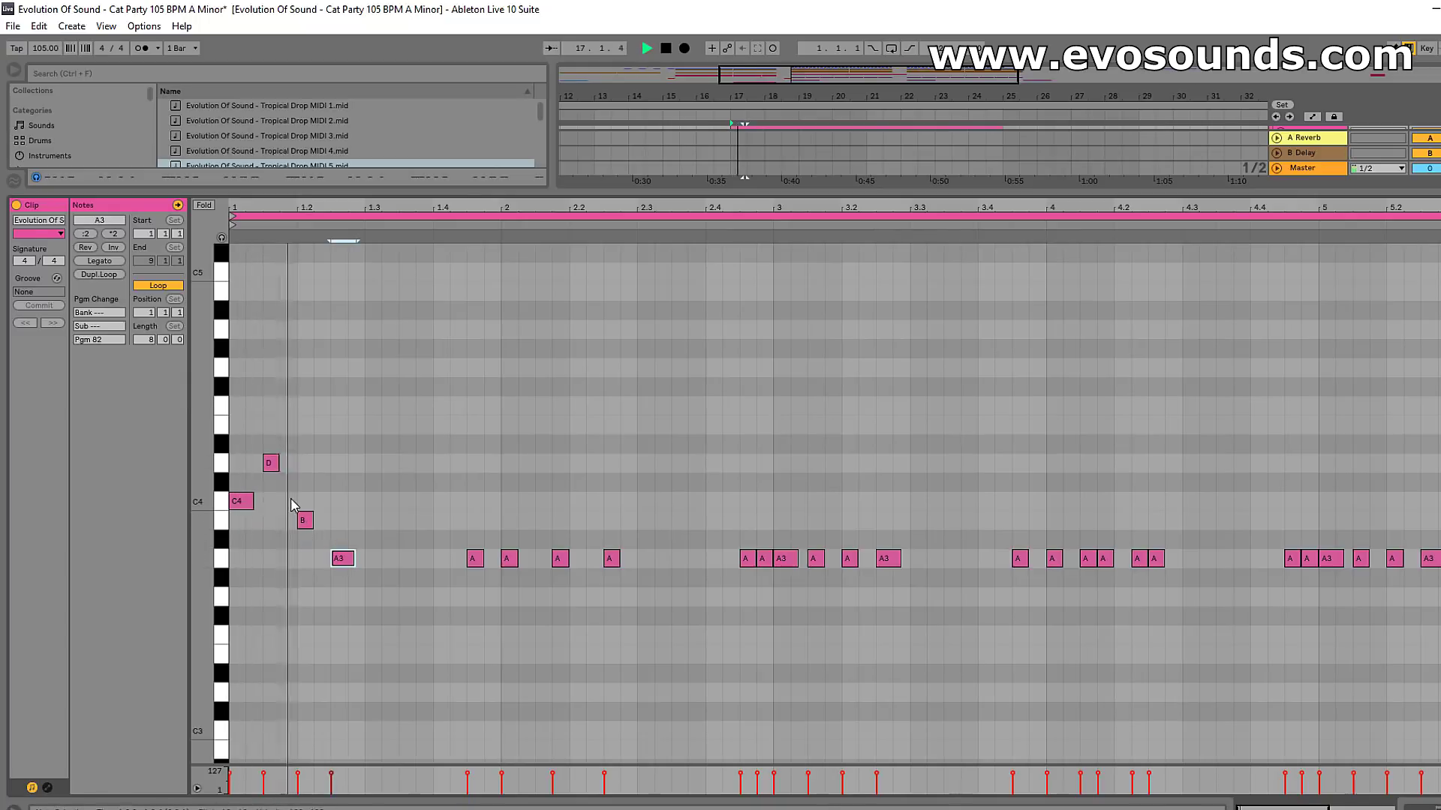
left_click(307, 520)
left_click_drag(306, 522, 305, 503)
left_click_drag(339, 562, 339, 443)
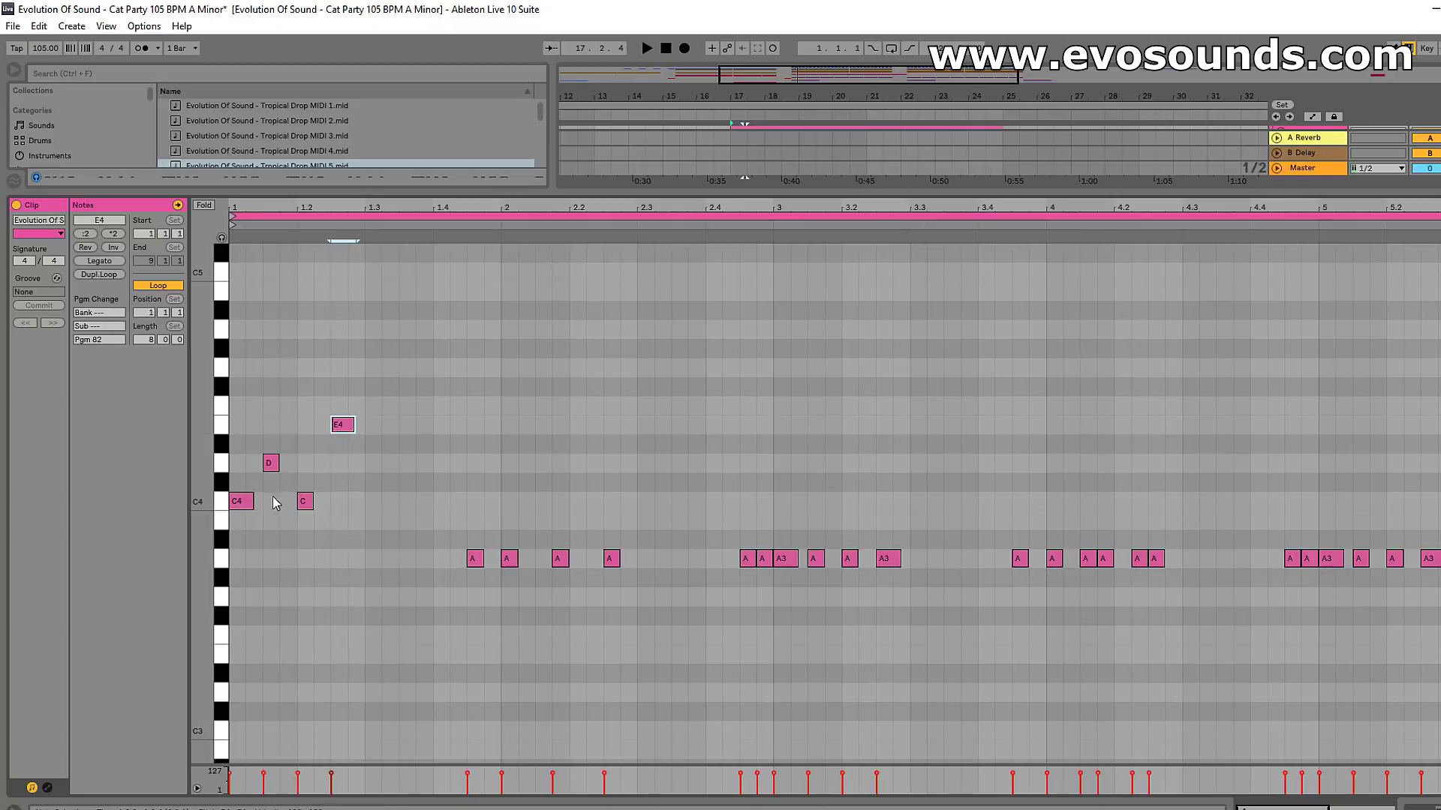
key("space")
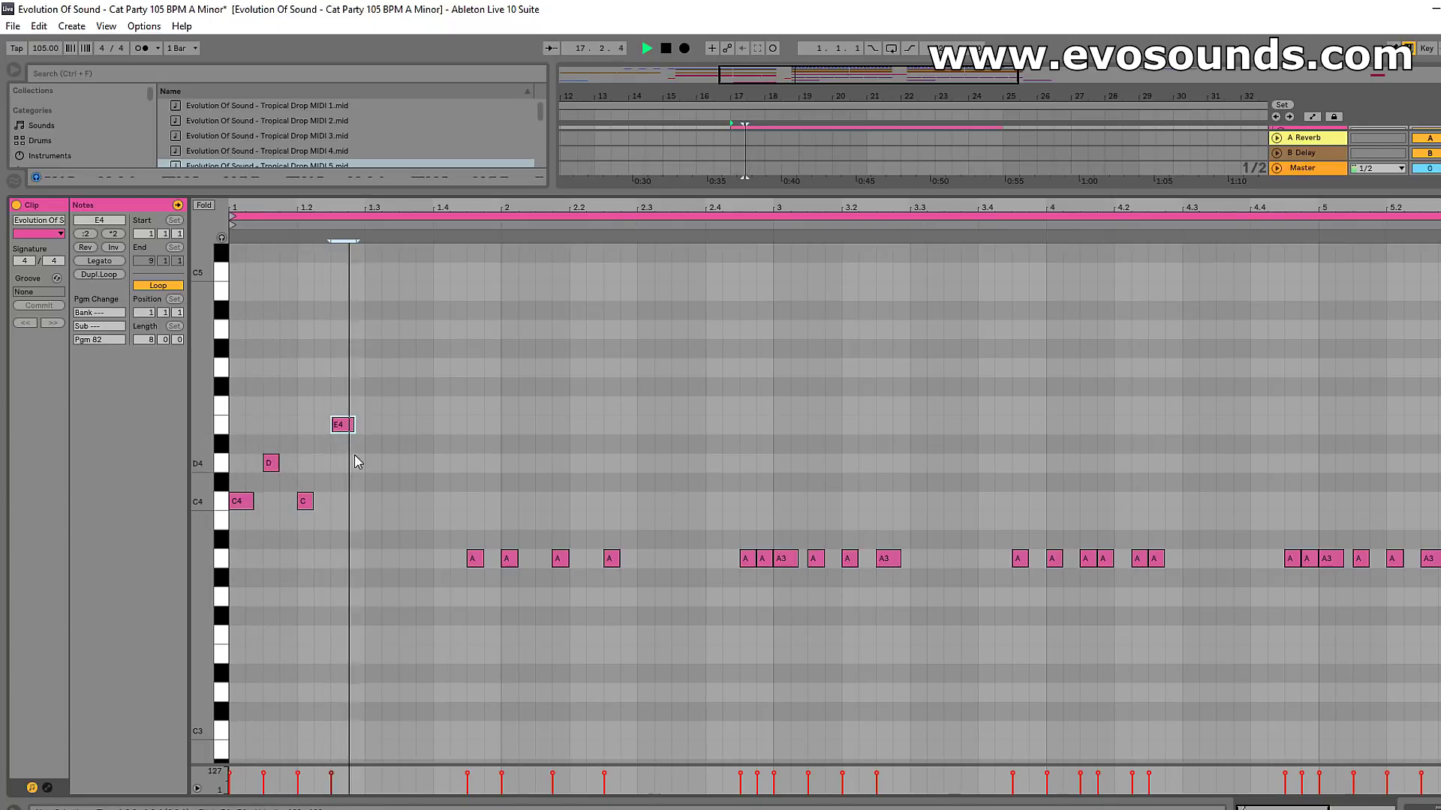
key("Down")
key("Down")
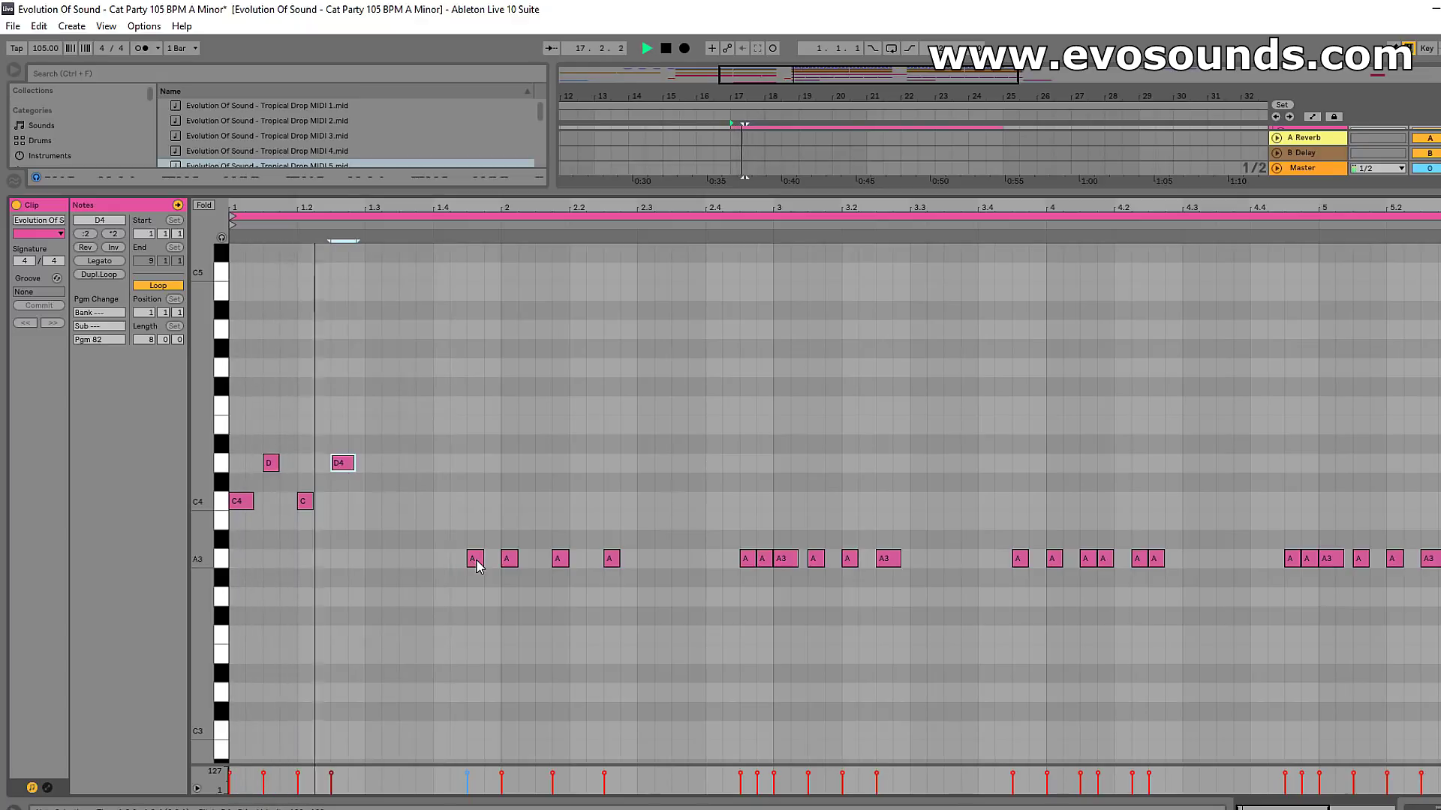
Set the four notes around the start of bar 2 to B3, C4, D4 and C4
left_click_drag(476, 563, 507, 517)
left_click_drag(559, 559, 567, 488)
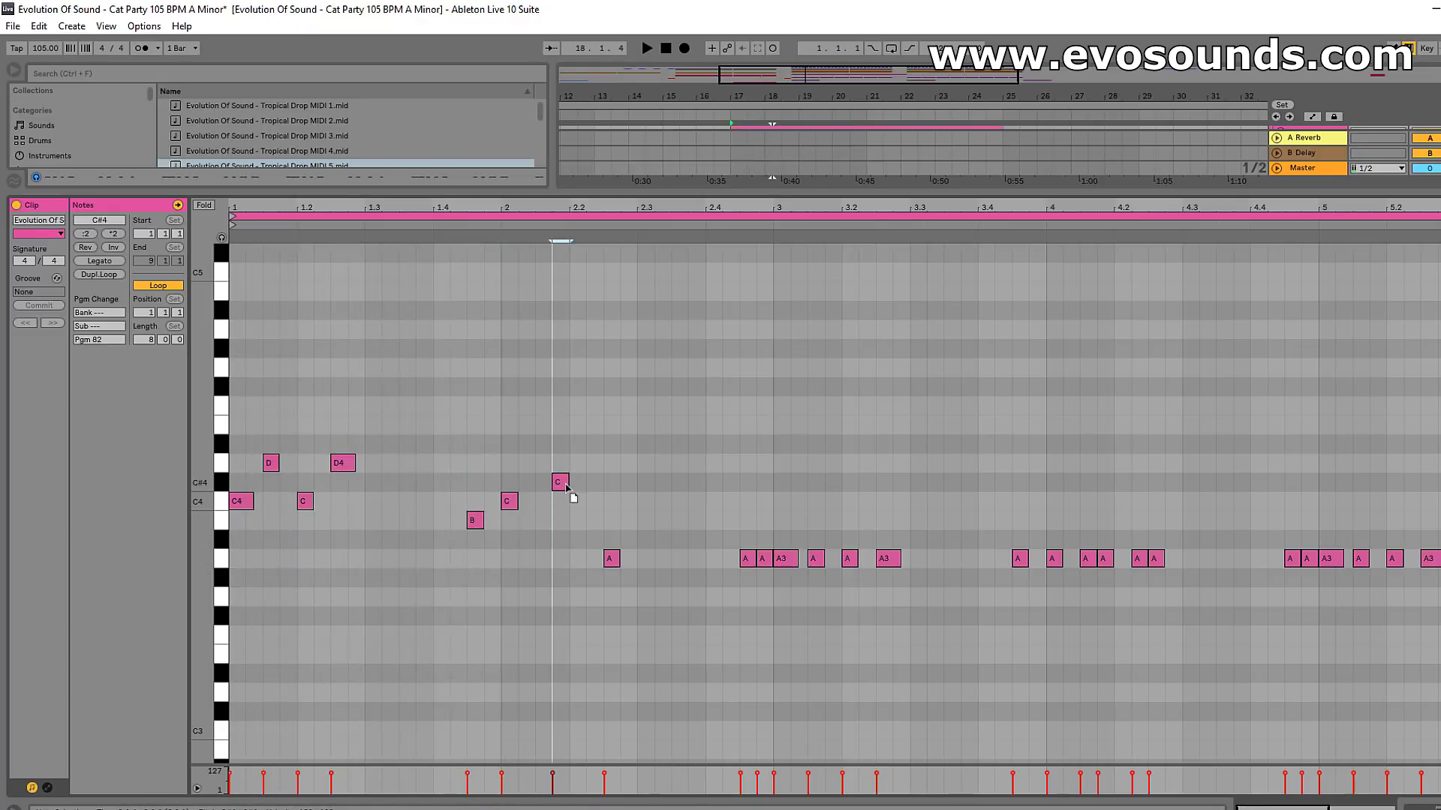
left_click_drag(612, 559, 612, 501)
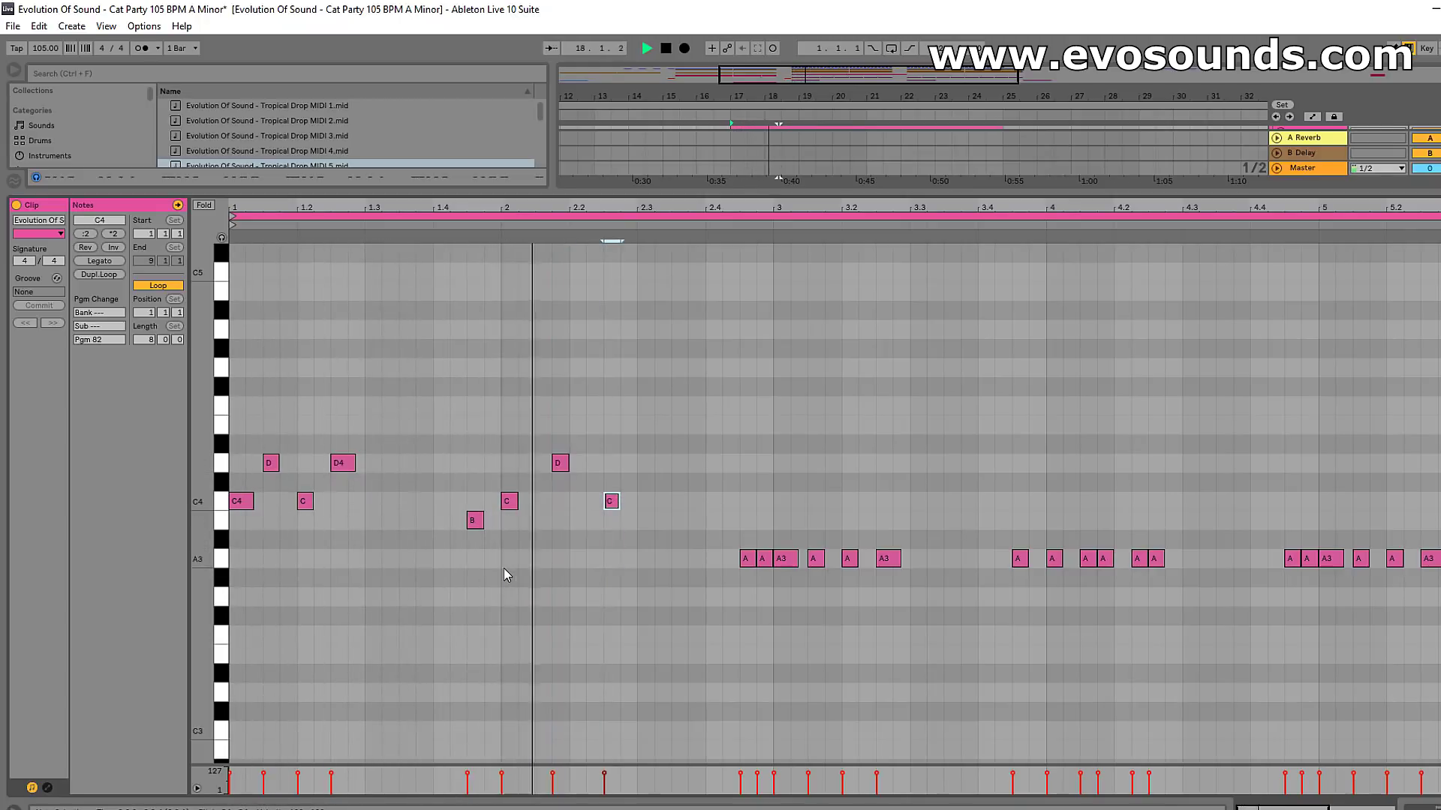
Shape the three adjoining notes leading into bar 3 as A3, B3 and C4, and play the melody
left_click_drag(748, 559, 750, 528)
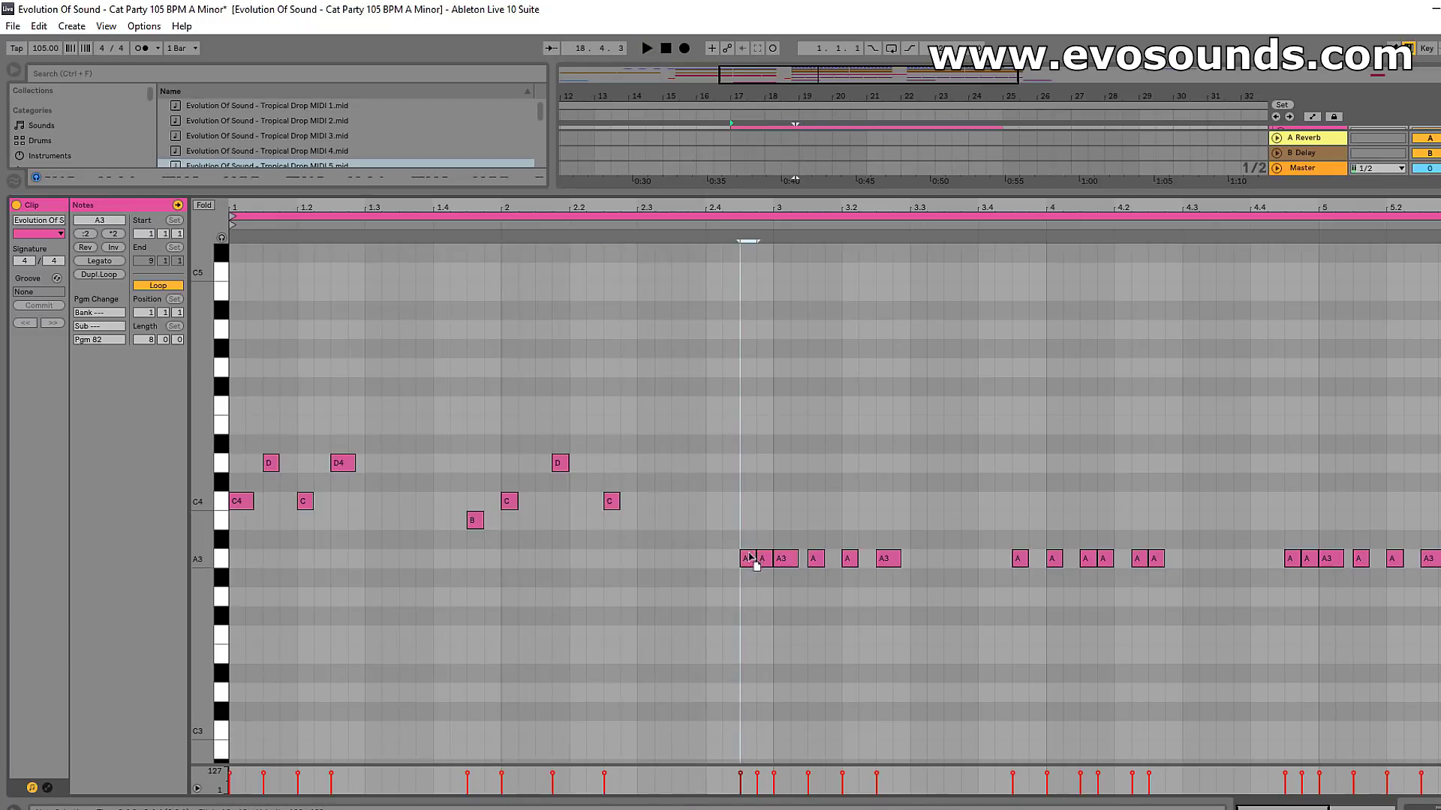
left_click_drag(764, 559, 785, 501)
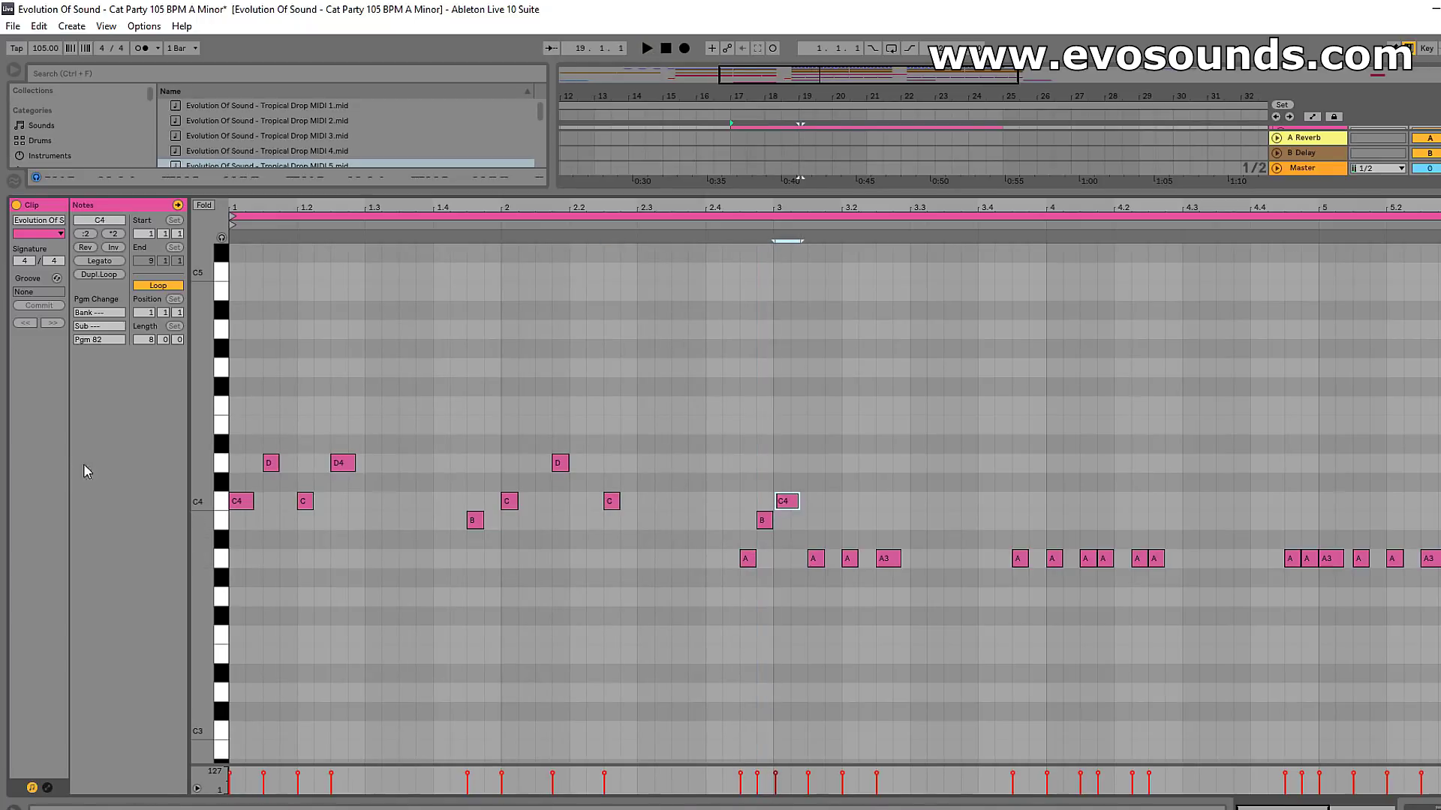
key("space")
Raise the last three notes of the bar 3 group to E4, C4 and E4
left_click_drag(816, 558, 816, 520)
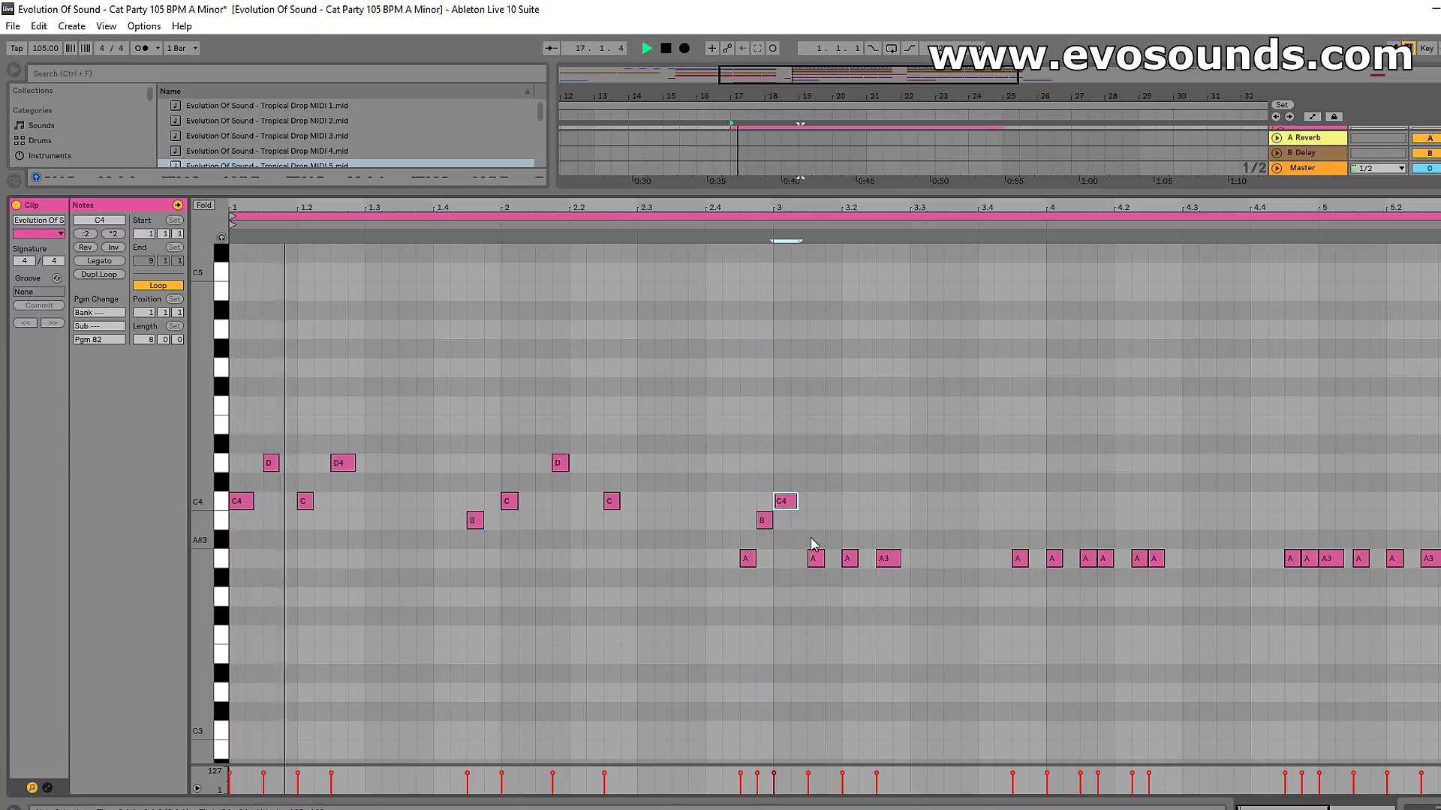
key("Up")
key("Up")
key("Up")
key("Up")
left_click_drag(831, 589, 893, 478)
key("Up")
key("Up")
key("Up")
key("Up")
left_click_drag(801, 482, 925, 449)
key("Up")
key("Up")
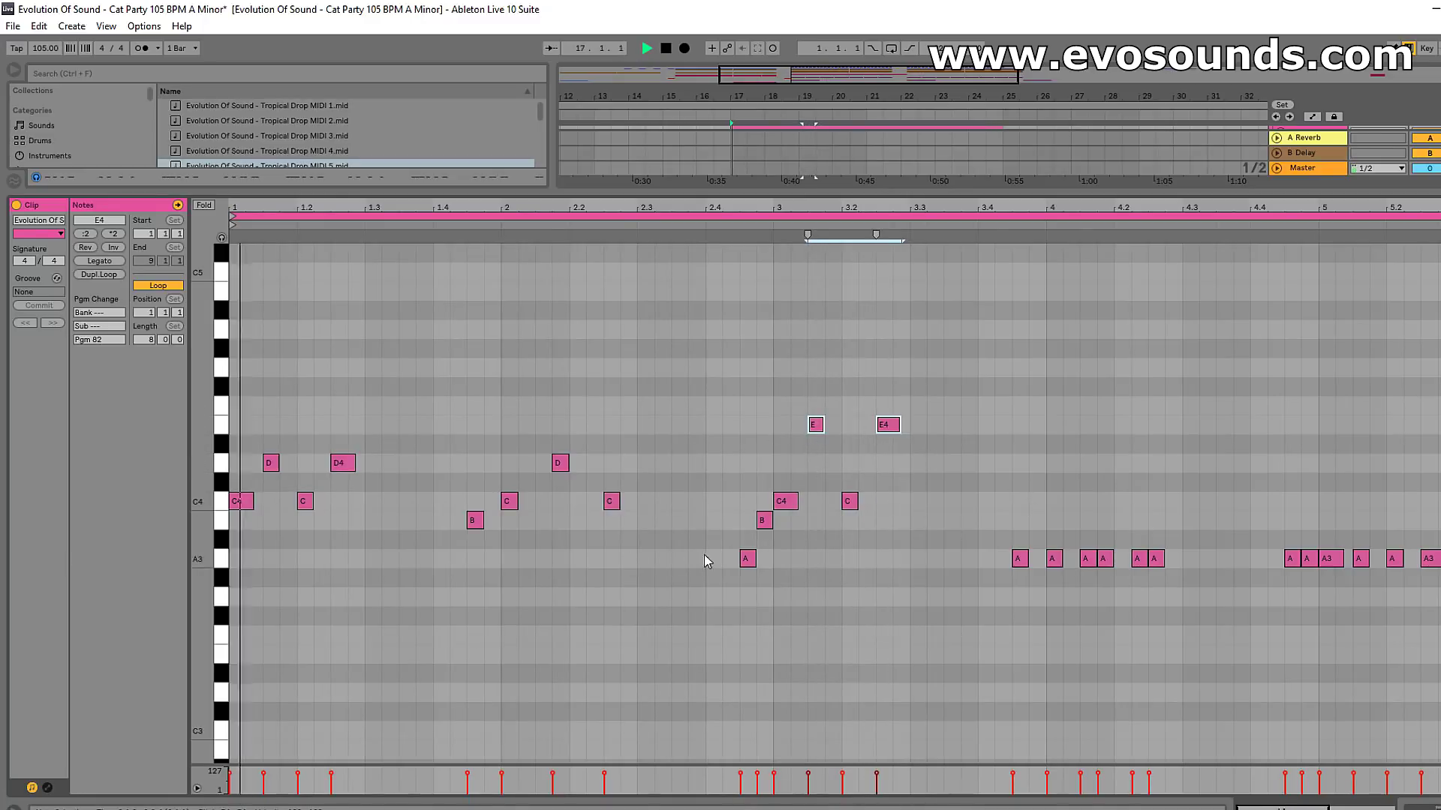
Set the first three notes of the group around bar 4 to B3, C4 and D4
left_click(1019, 563)
key("Up")
key("Up")
left_click(1054, 559)
key("Up")
key("Up")
key("Up")
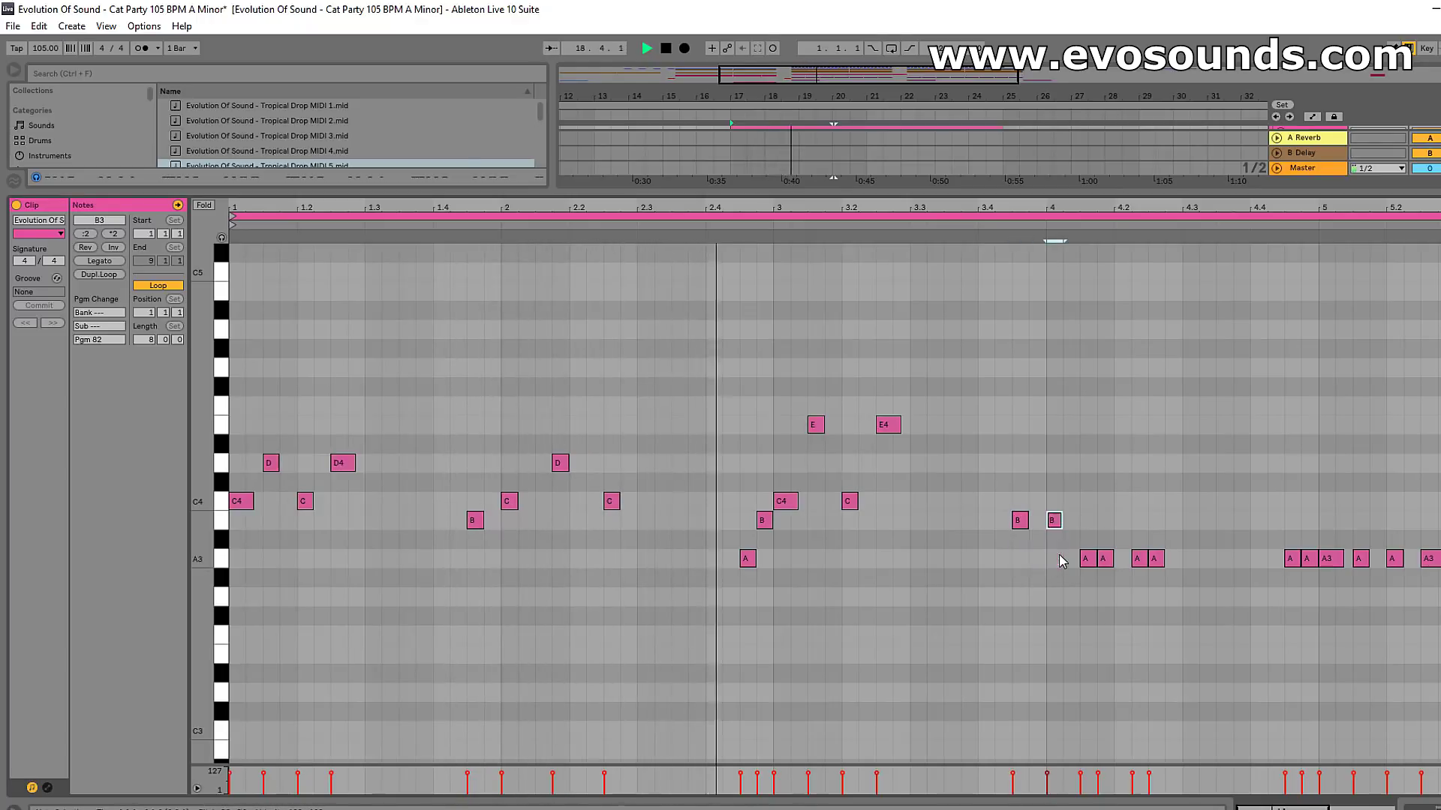
left_click(1086, 558)
key("Up")
key("Up")
key("Up")
key("Up")
key("Up")
Raise the final three notes of the bar 4 group to C4
left_click(1104, 558)
key("Up")
key("Up")
key("Up")
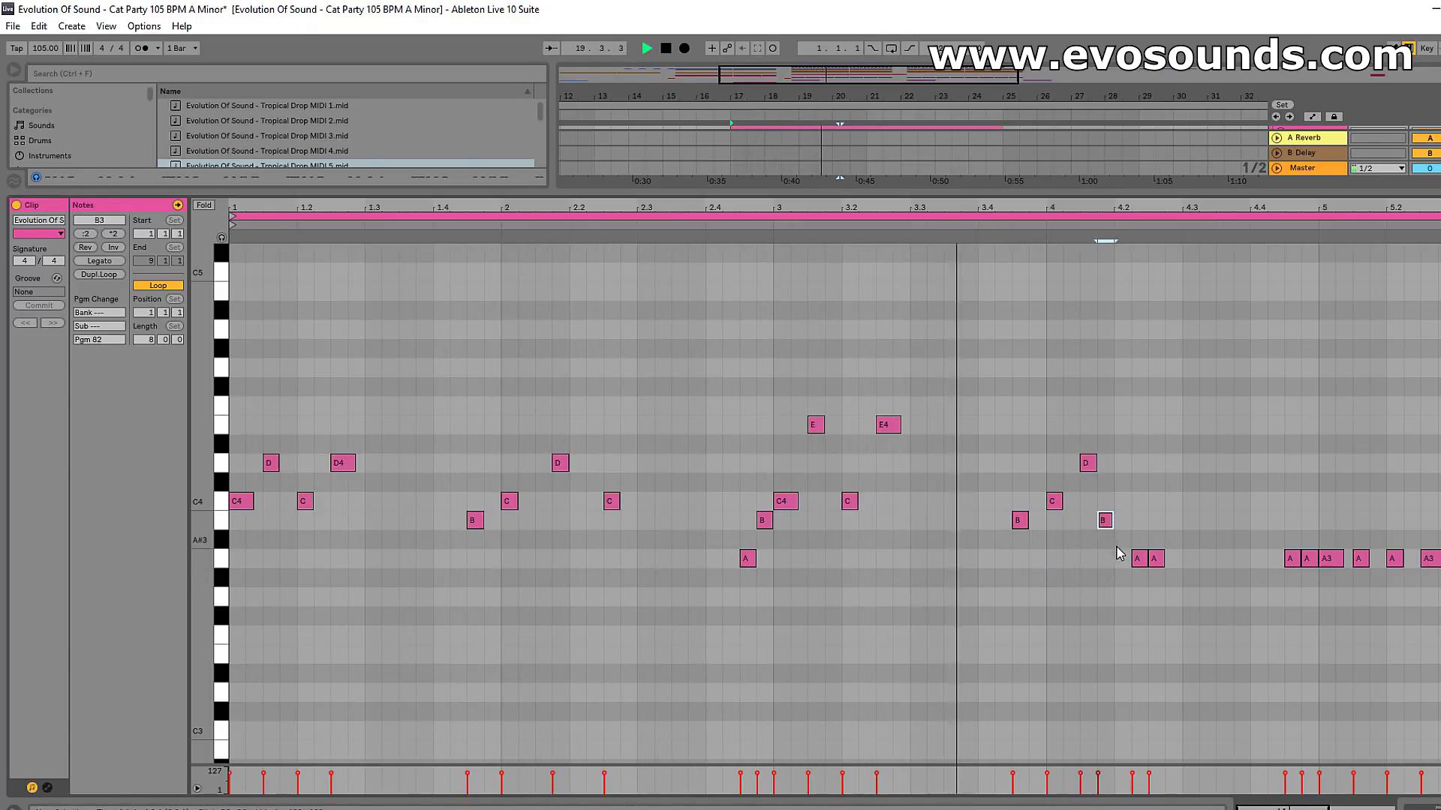
left_click_drag(1127, 570, 1186, 530)
key("Up")
key("Up")
key("Up")
left_click(1165, 532)
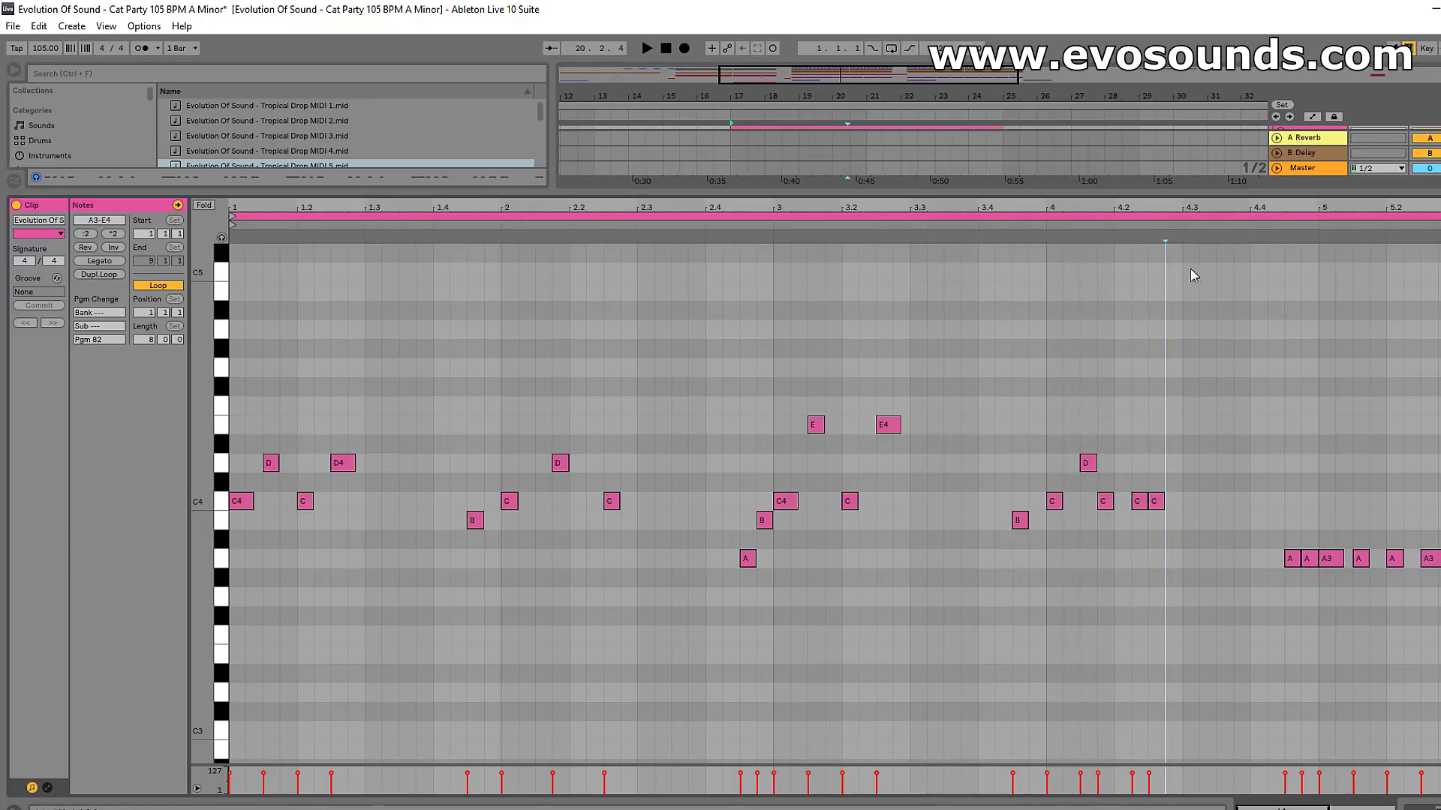
Audition the four-bar melody and lower the last two notes of bar 4's group to B3 and A3
left_click_drag(1232, 193, 1172, 202)
left_click_drag(1274, 210, 1274, 188)
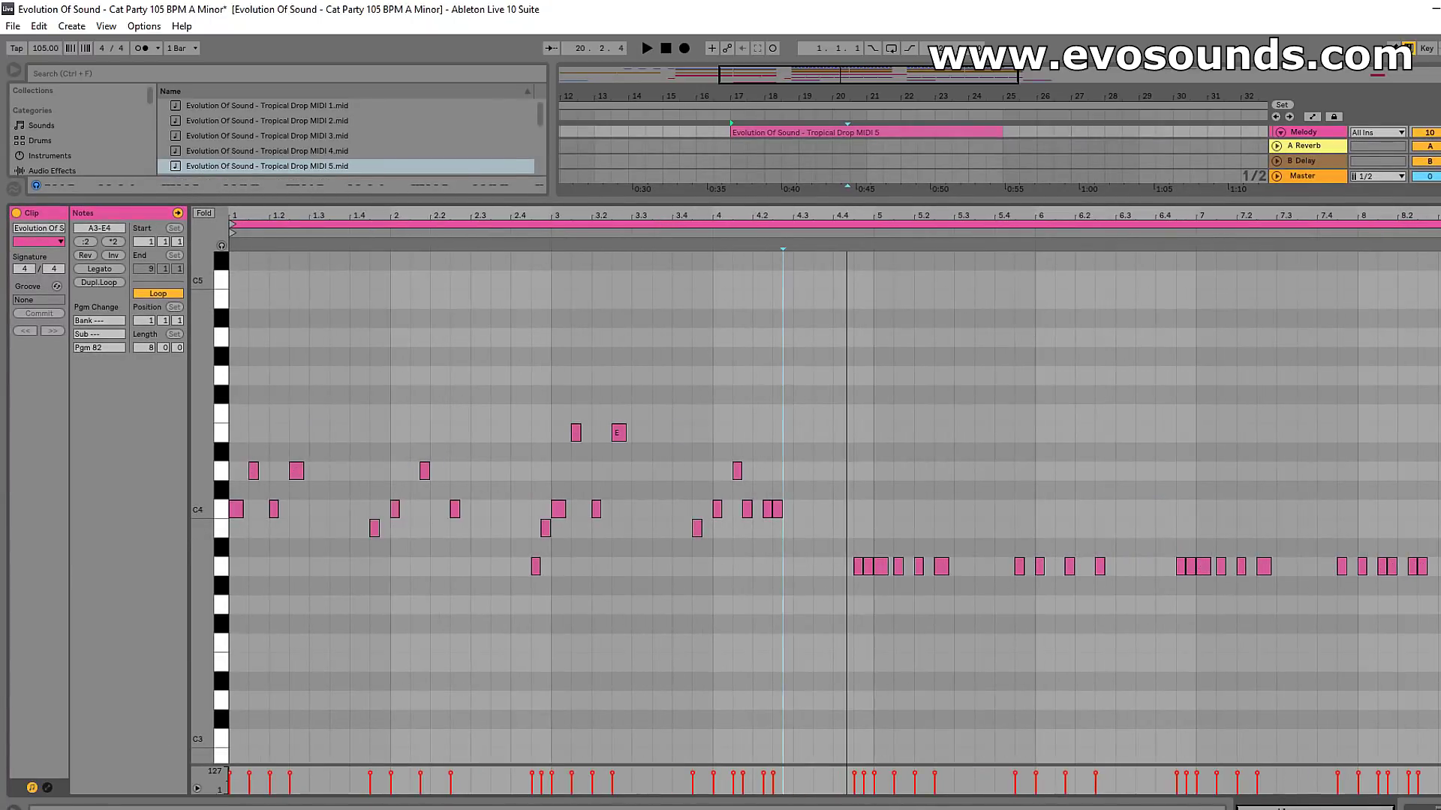
key("space")
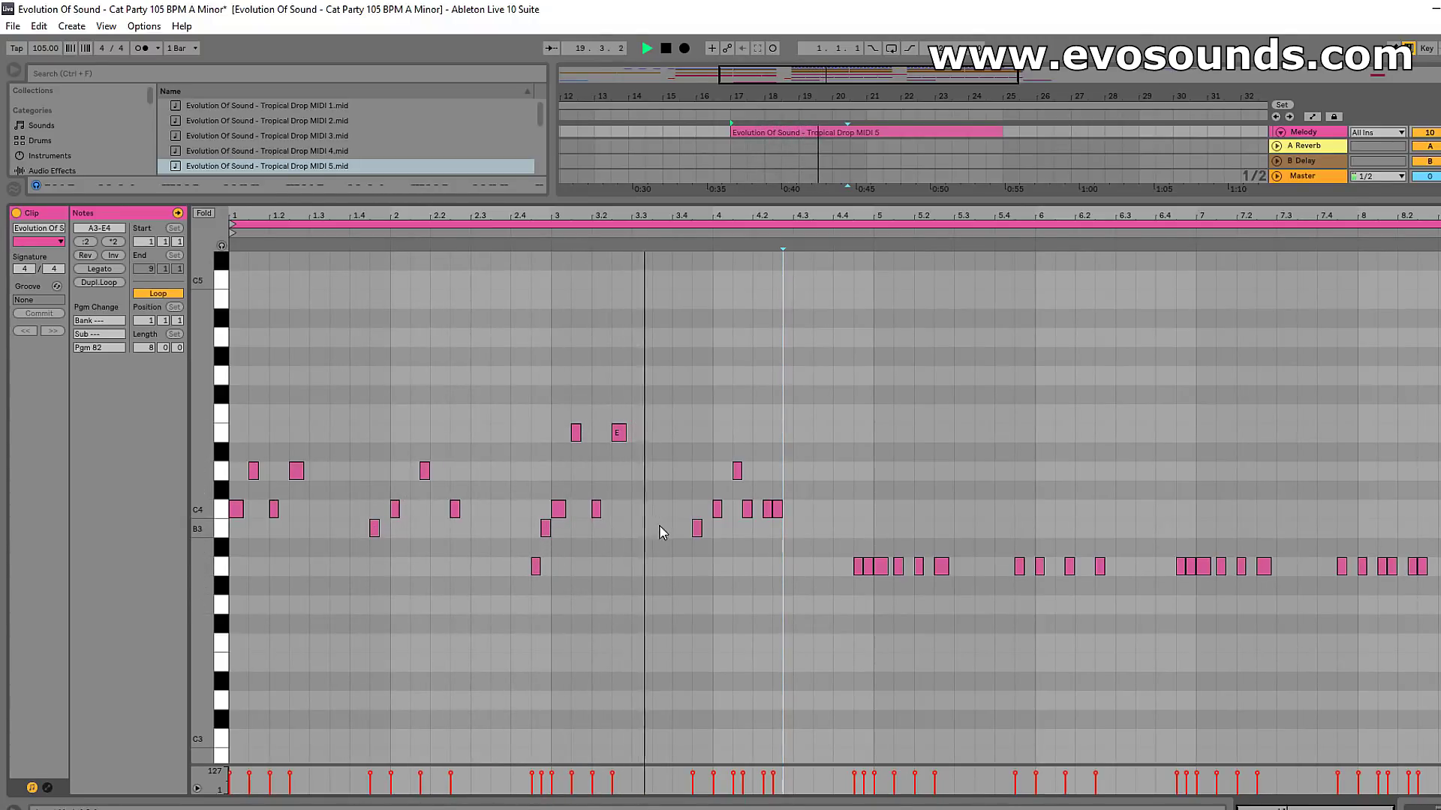
left_click(769, 512)
key("space")
left_click_drag(778, 516, 776, 572)
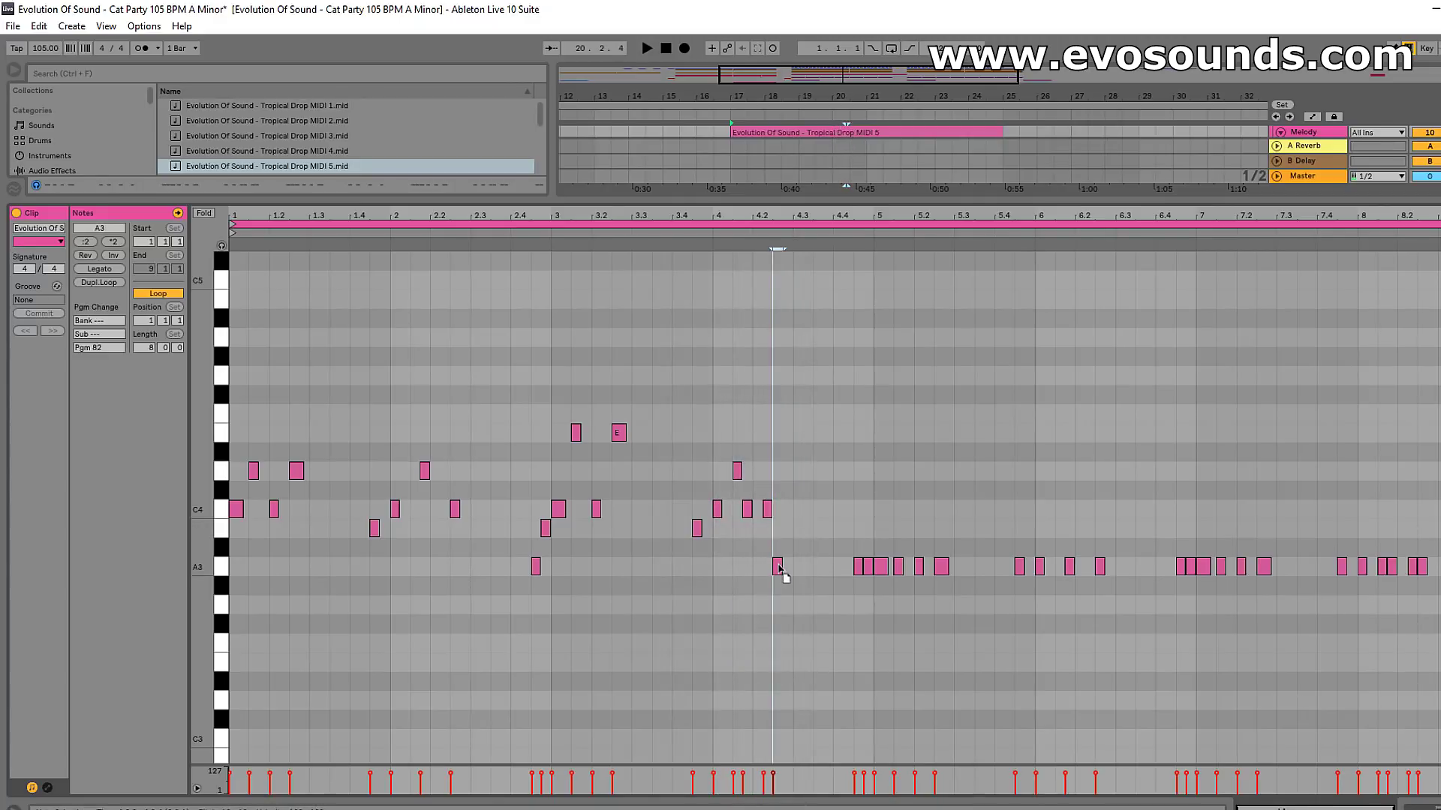
left_click_drag(768, 517, 767, 535)
key("space")
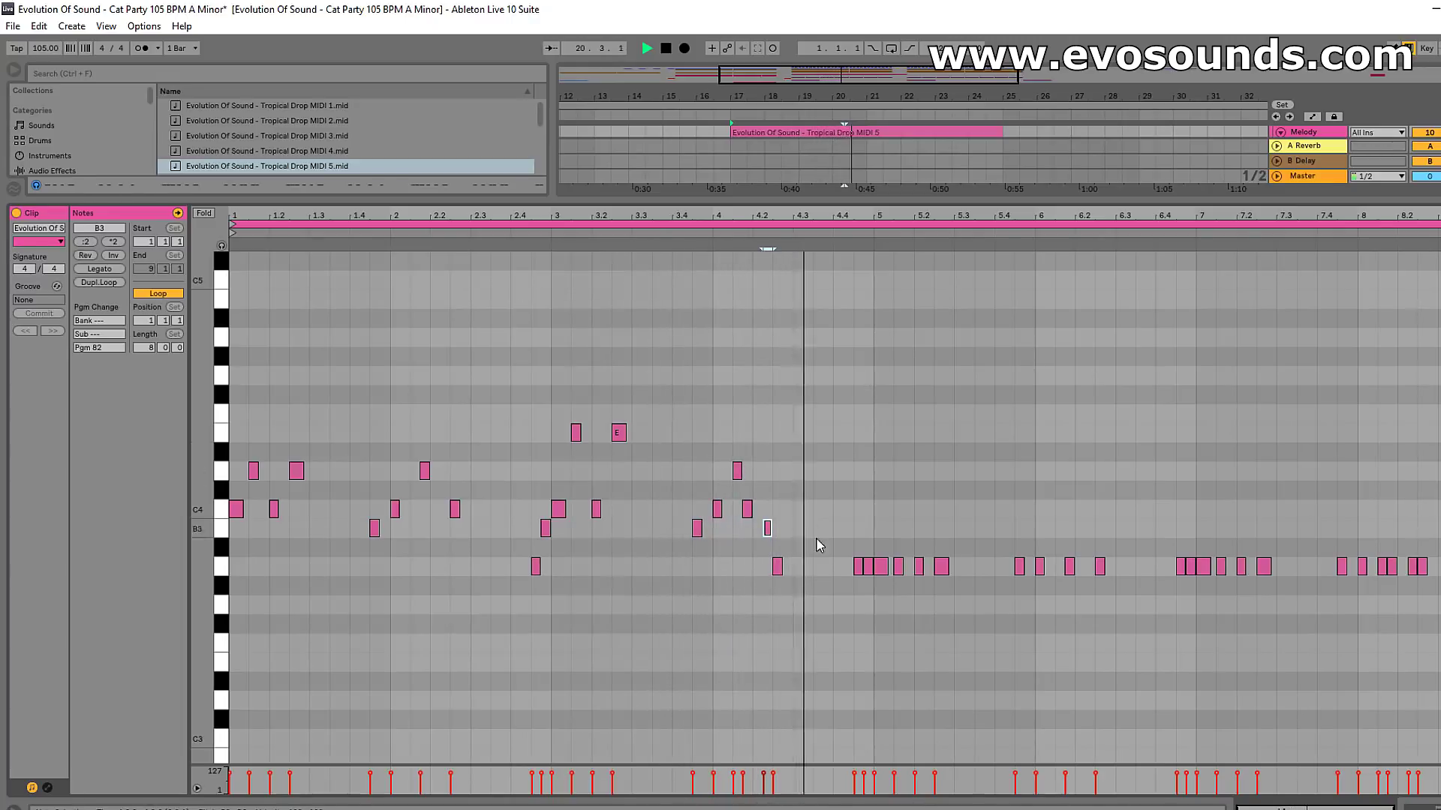
Raise the first note of the group leading into bar 5 to E4 and delete all notes following it
left_click(854, 592)
key("space")
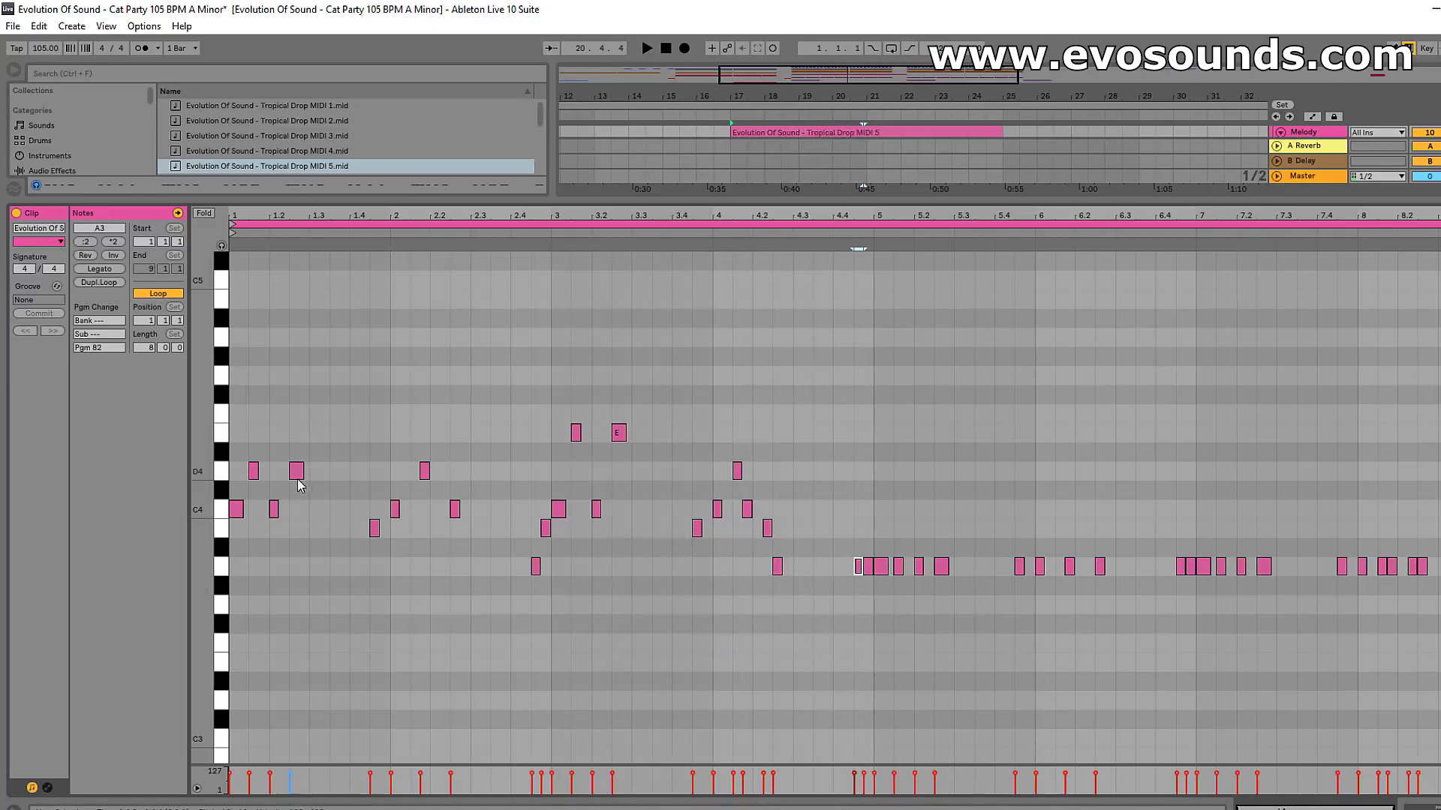
left_click_drag(259, 516, 232, 505)
left_click(850, 626)
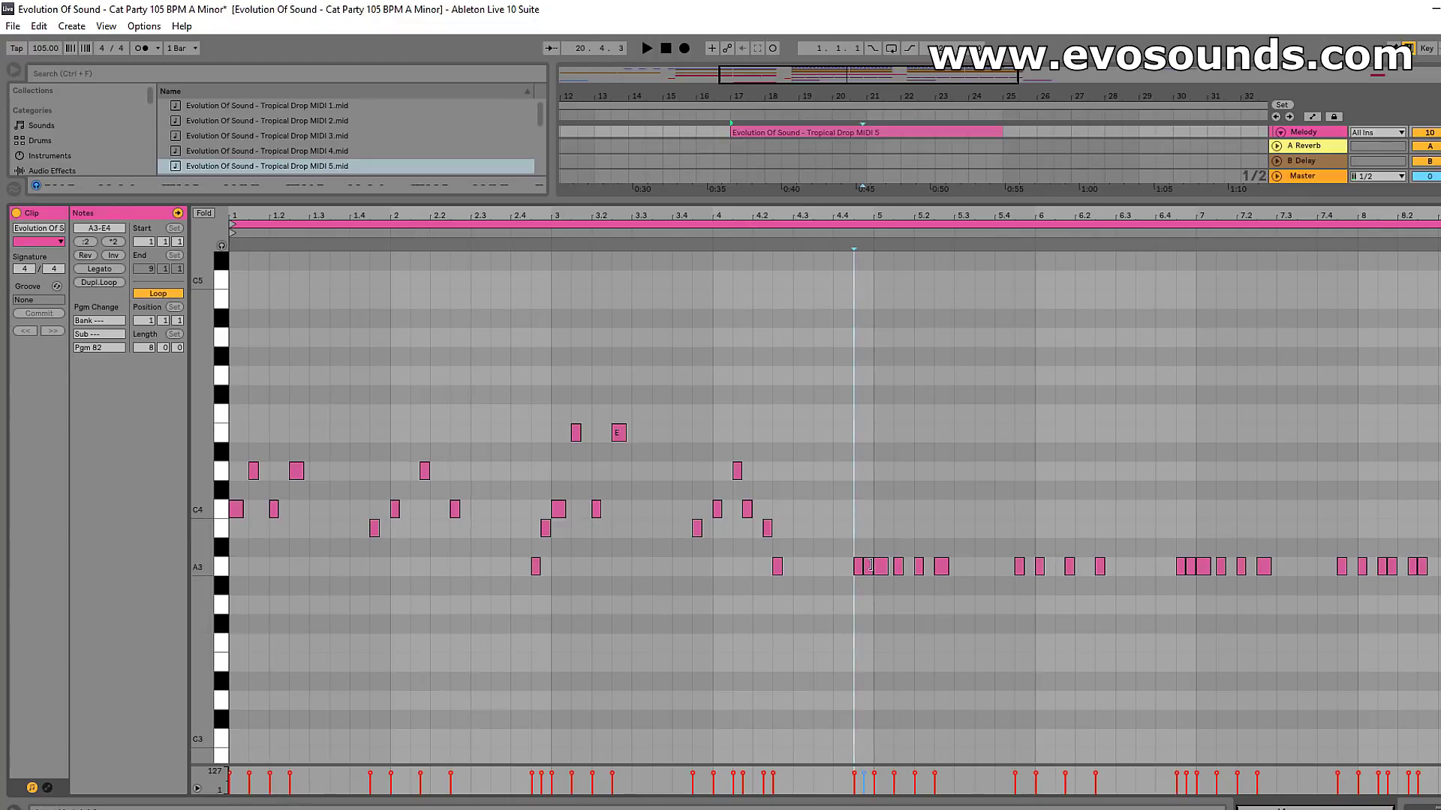
left_click_drag(861, 570, 859, 448)
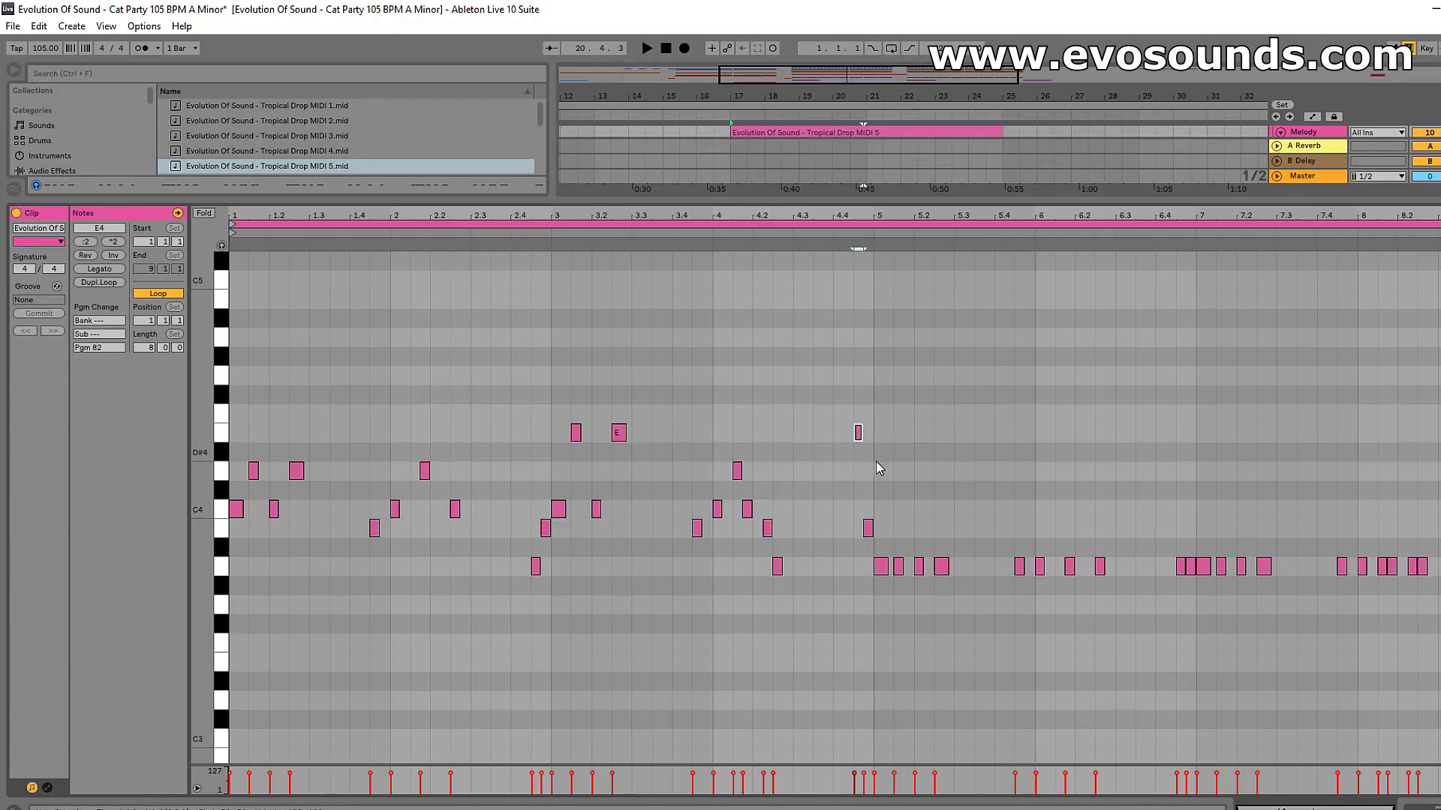
left_click_drag(871, 536, 1435, 589)
key("Delete")
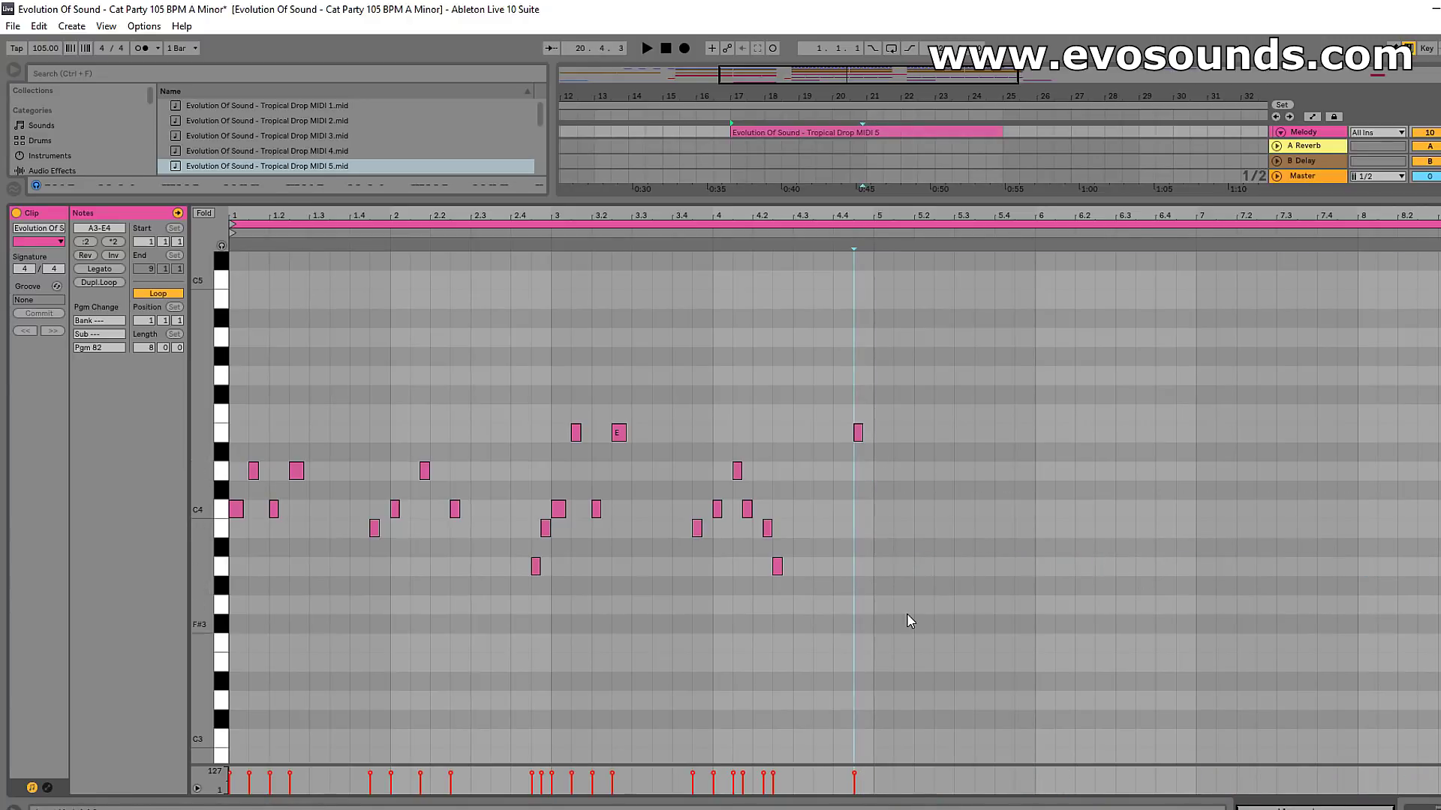
Duplicate the finished four-bar phrase into bars 5 to 8 and play the clip
left_click_drag(871, 769, 233, 360)
key("ctrl+d")
key("space")
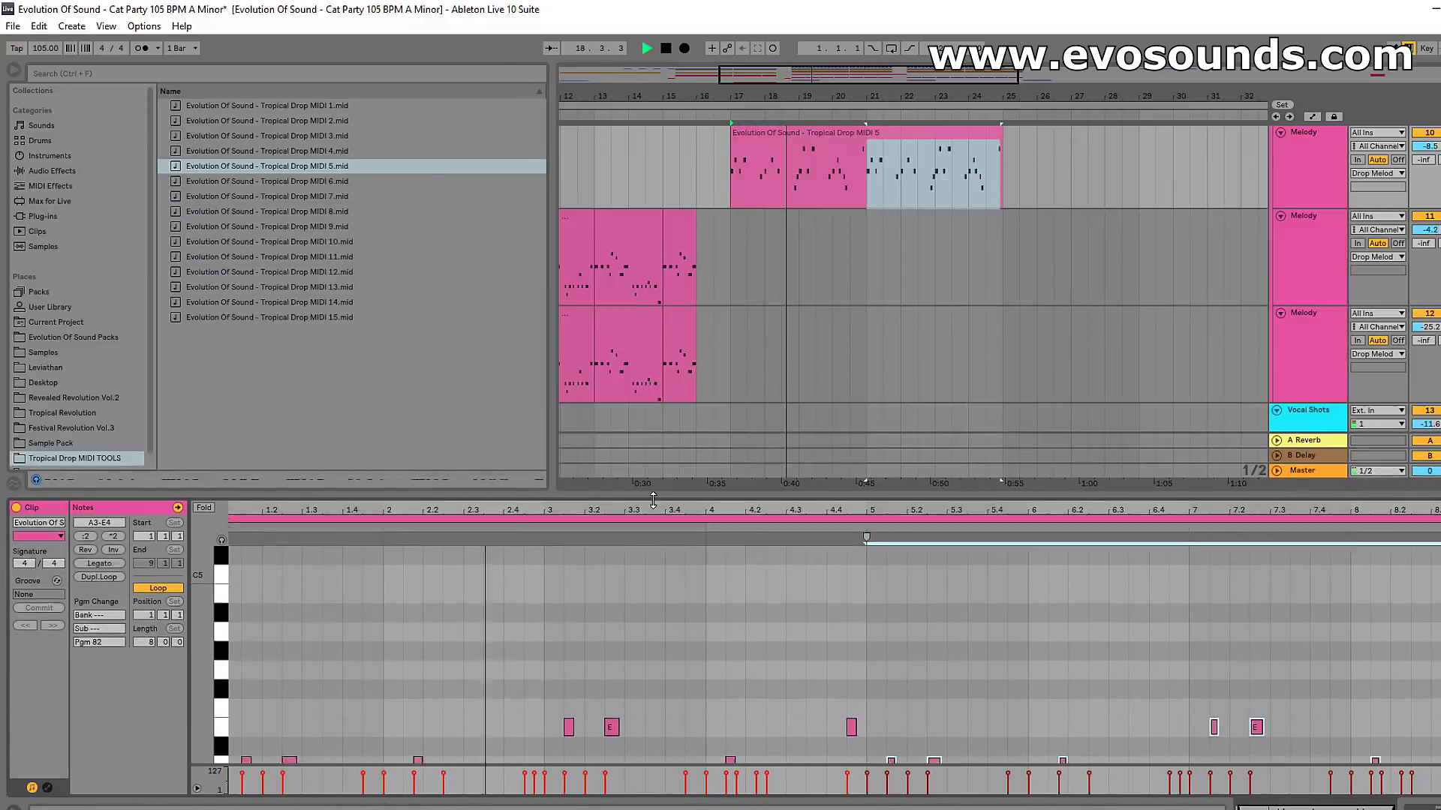
Add a D4 note between the E4 pickup note and the start of bar 5, and audition the transition
left_click_drag(672, 199, 672, 499)
scroll(839, 225, "up", 2)
left_click(839, 203)
scroll(832, 217, "down", 2)
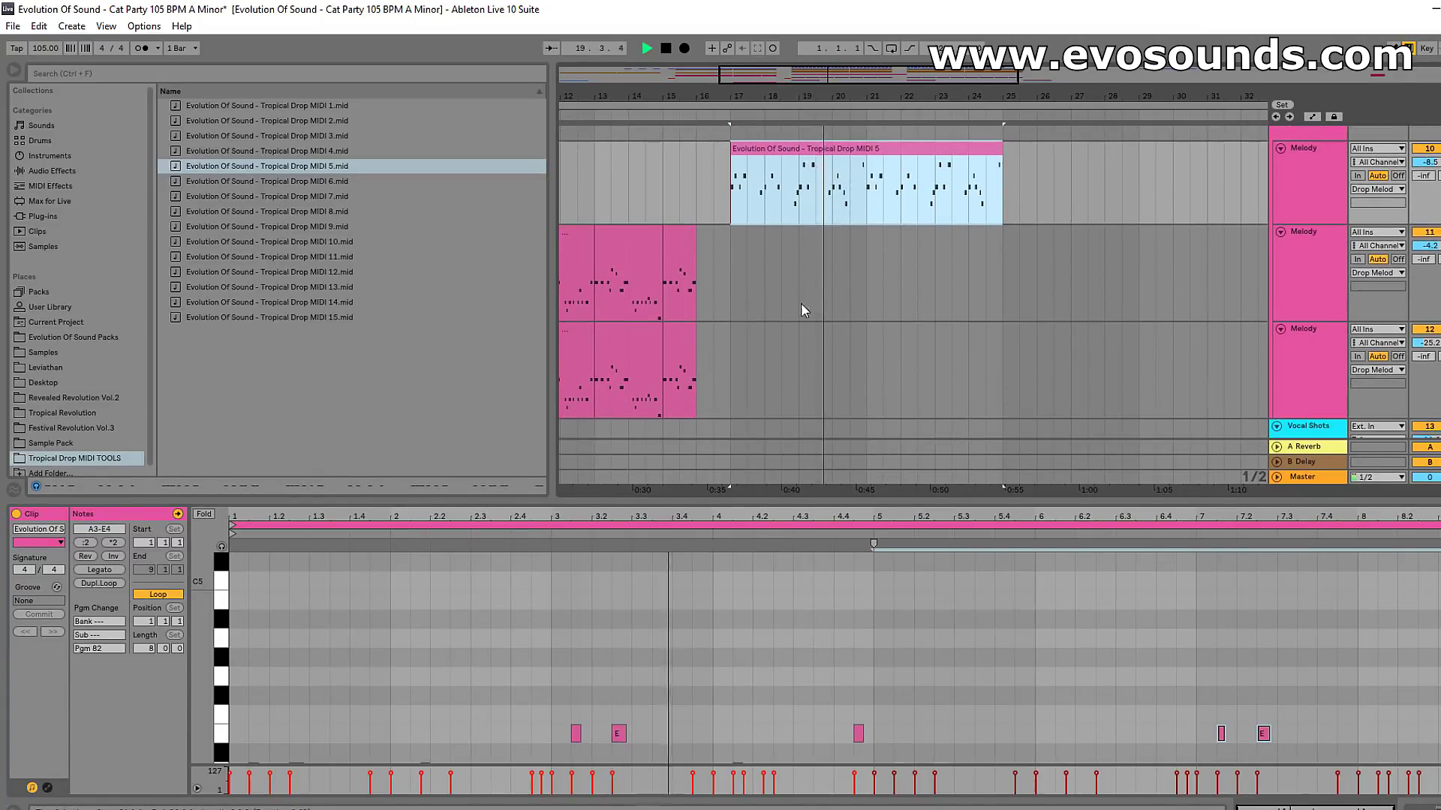
left_click_drag(841, 492, 840, 250)
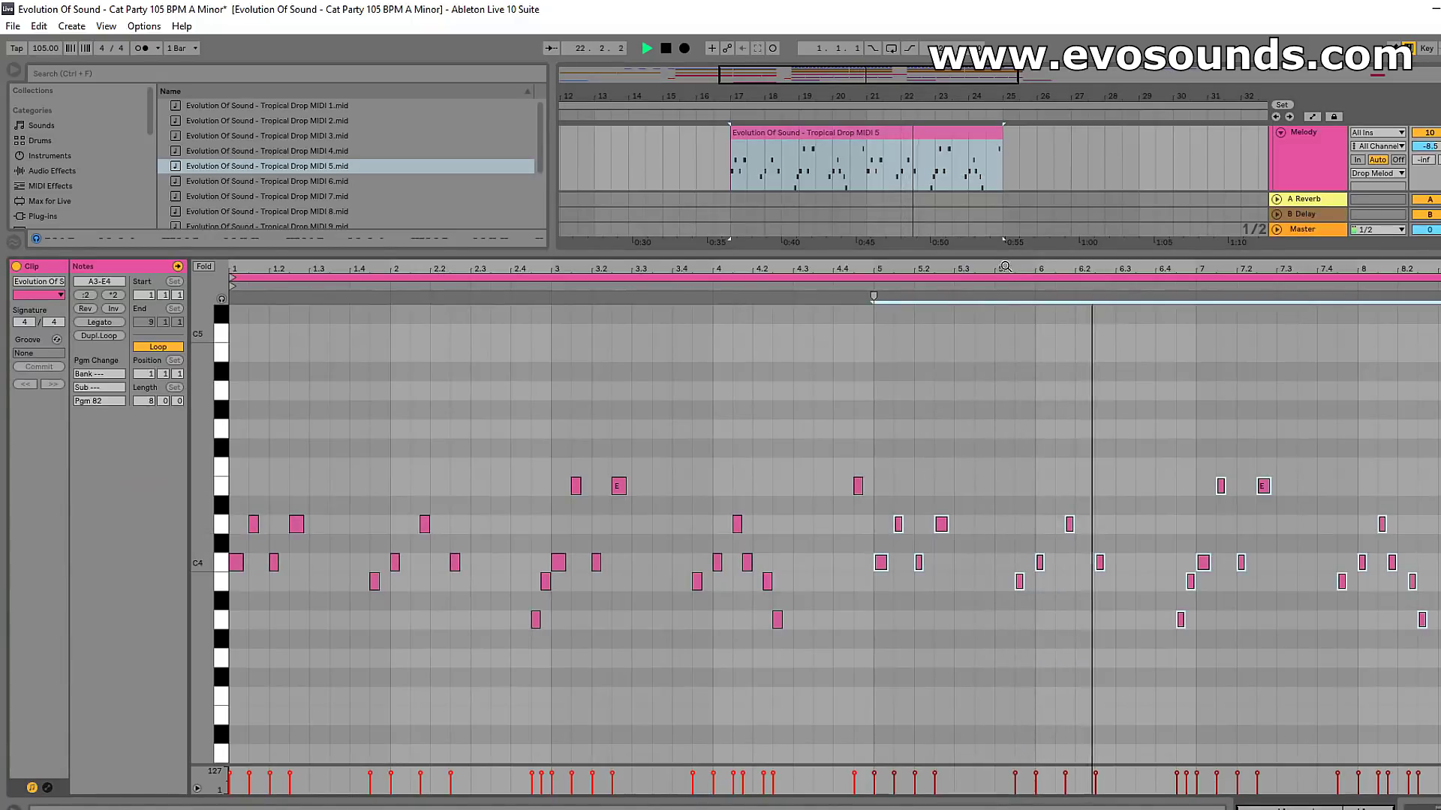
double_click(868, 524)
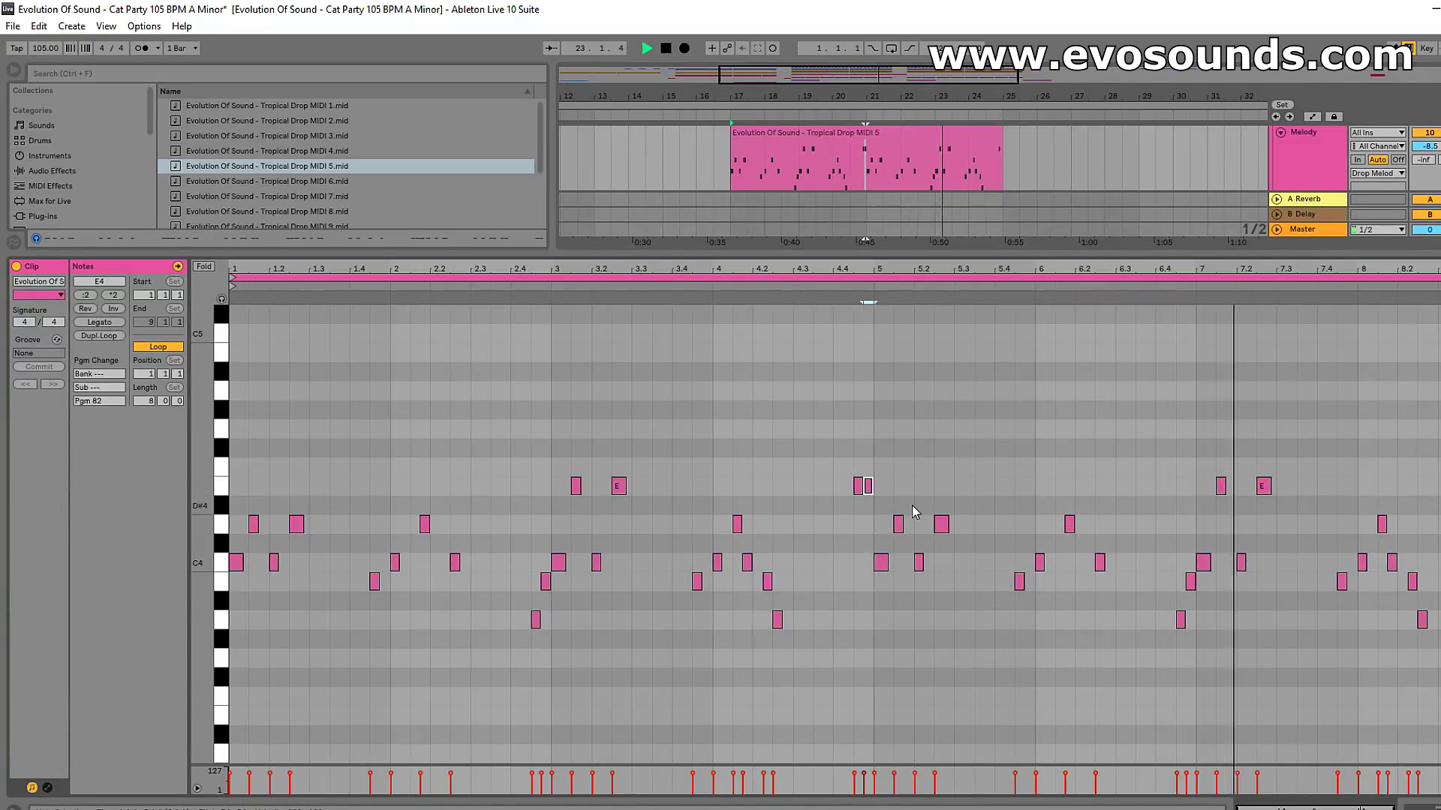
left_click(713, 283)
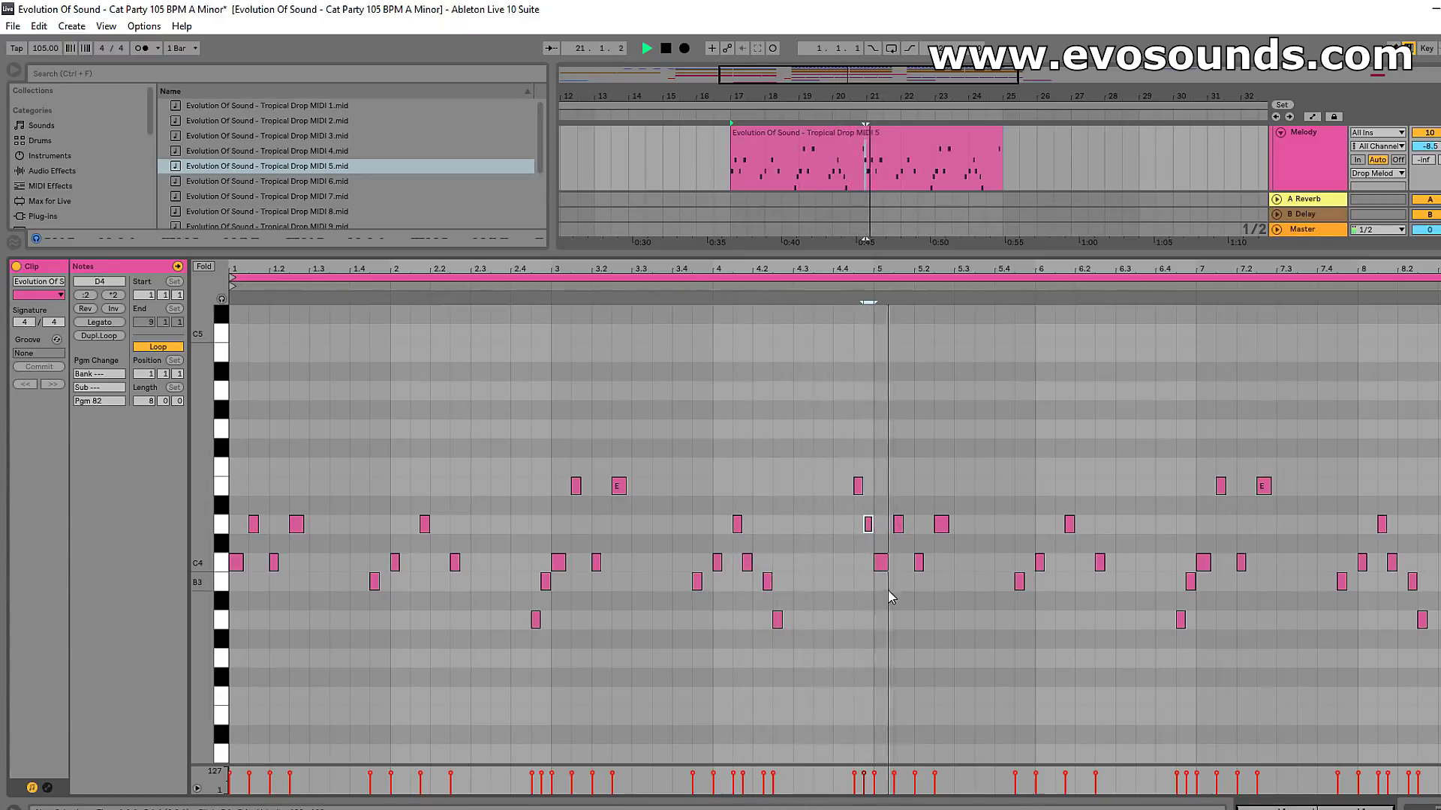
key("space")
Copy the edited melody clip to bar 17 on the other two Melody tracks and play the layered result
key("ctrl+alt+l")
scroll(951, 756, "up", 2)
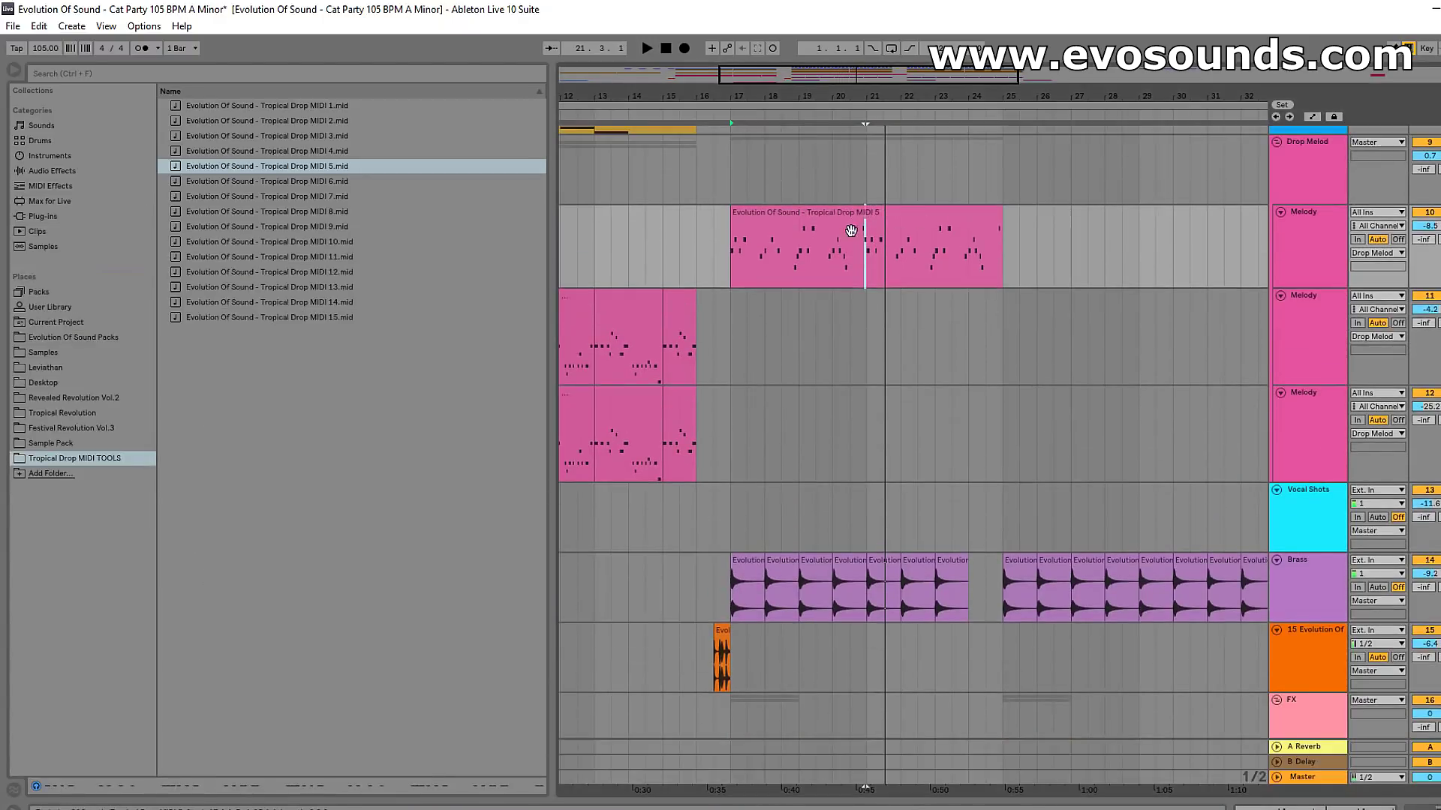
left_click(847, 229)
key("ctrl+c")
left_click(722, 334)
key("ctrl+v")
left_click(727, 438)
key("ctrl+v")
key("space")
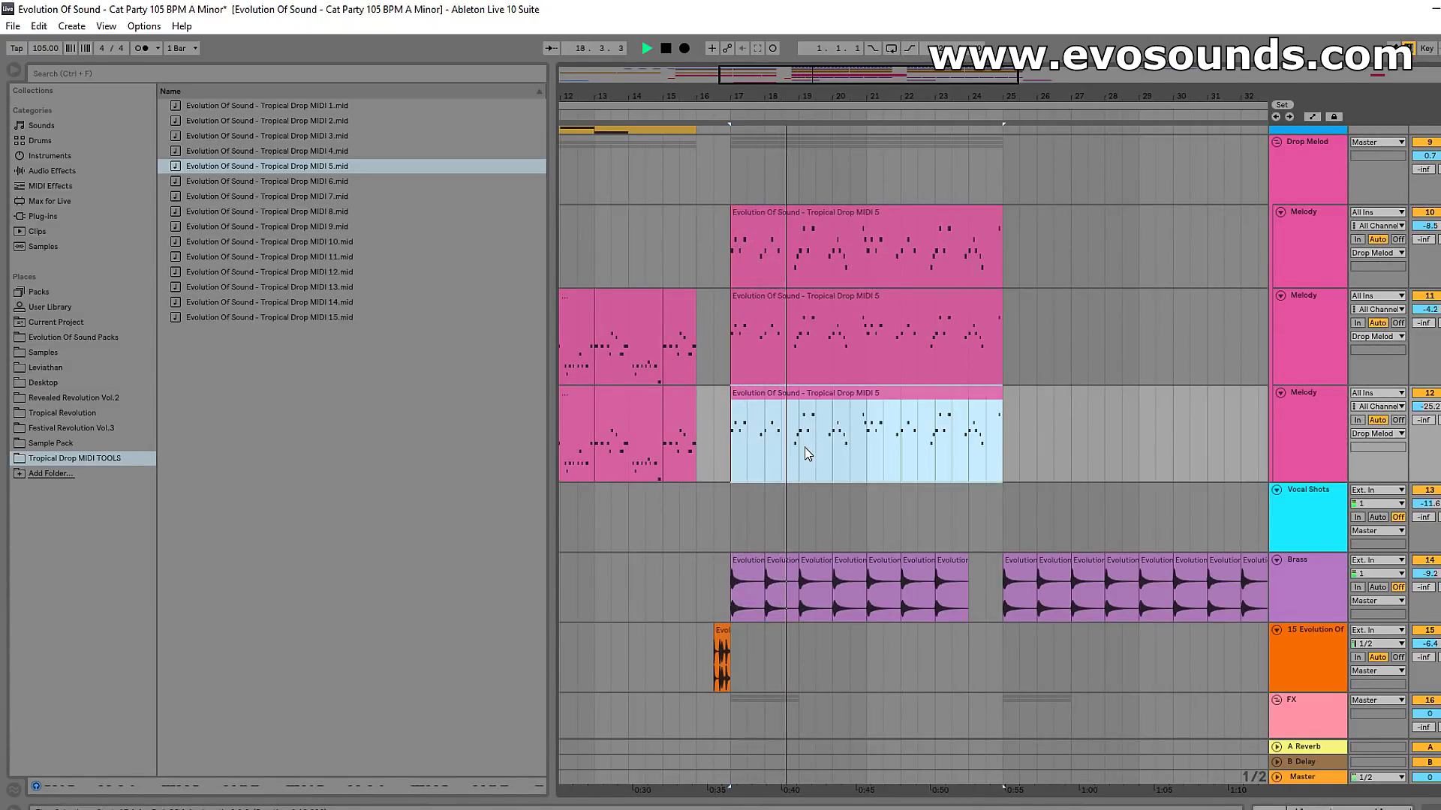
Place Tropical Drop MIDI 4 at bar 17 on the first Melody track and copy the clip to the other two Melody tracks
scroll(766, 455, "up", 2)
scroll(765, 455, "up", 1)
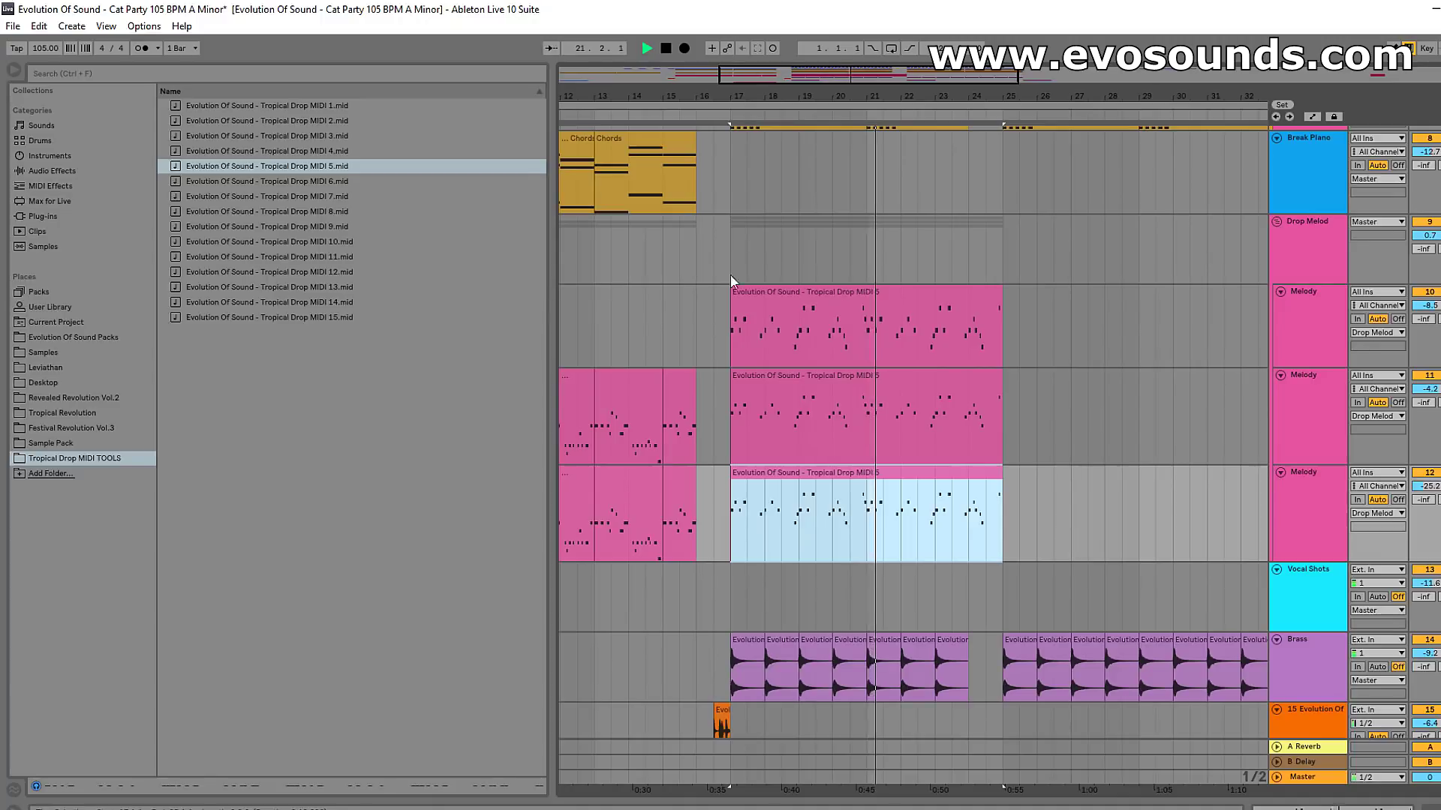
left_click_drag(308, 149, 762, 316)
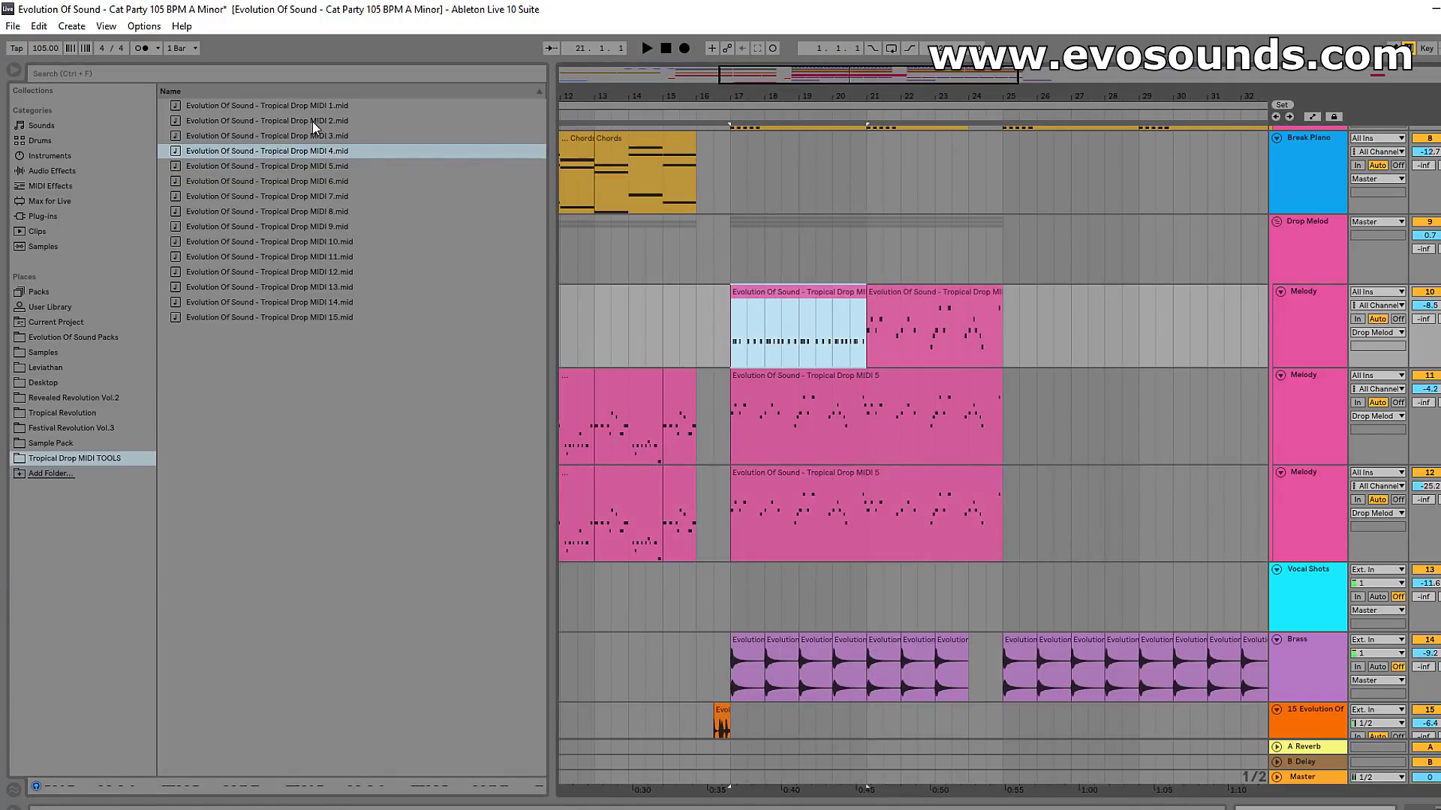
left_click_drag(807, 310, 769, 486)
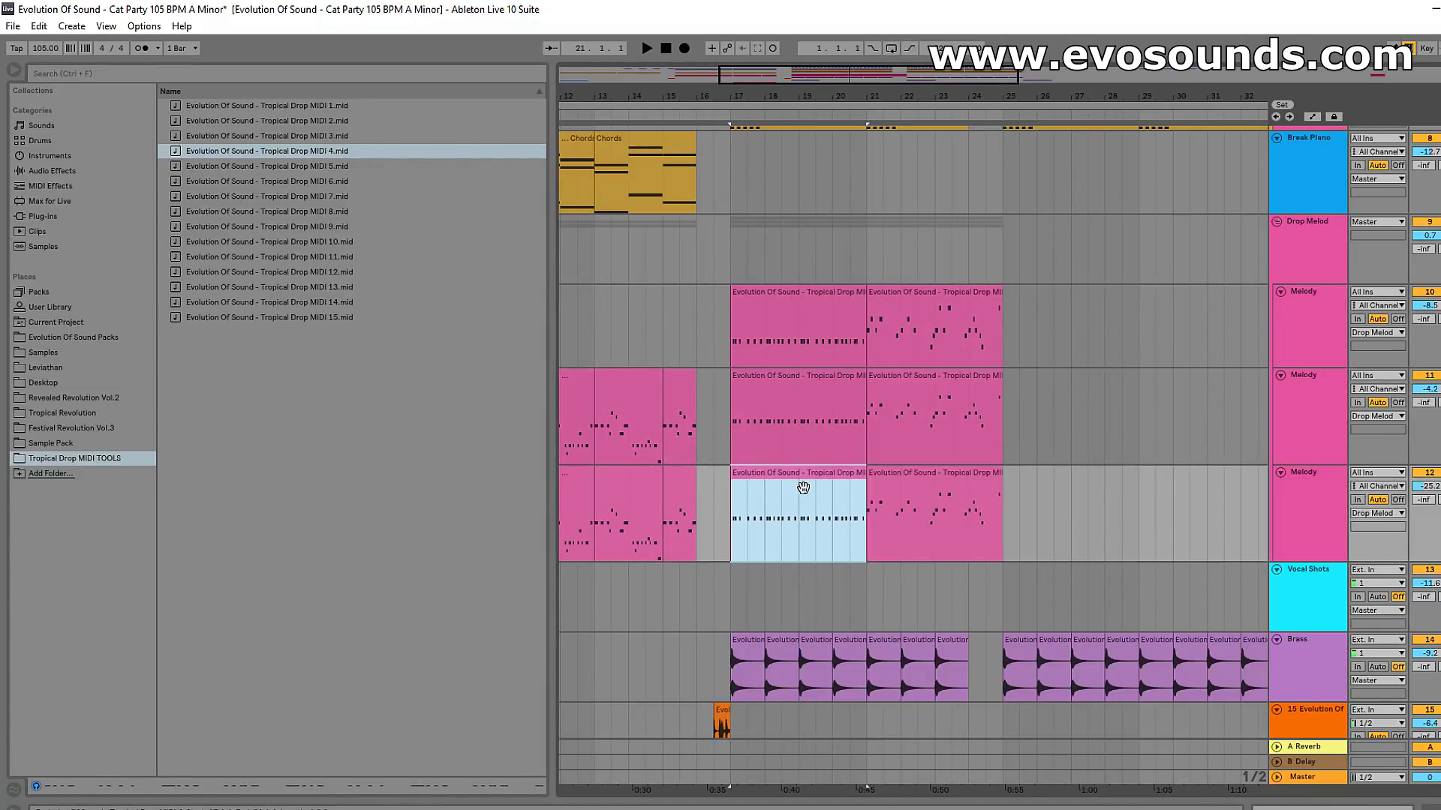
Duplicate the single-pitch MIDI 4 clip to bar 21 on each of the three Melody tracks
key("ctrl+d")
left_click(822, 392)
key("ctrl+d")
left_click(836, 302)
key("ctrl+d")
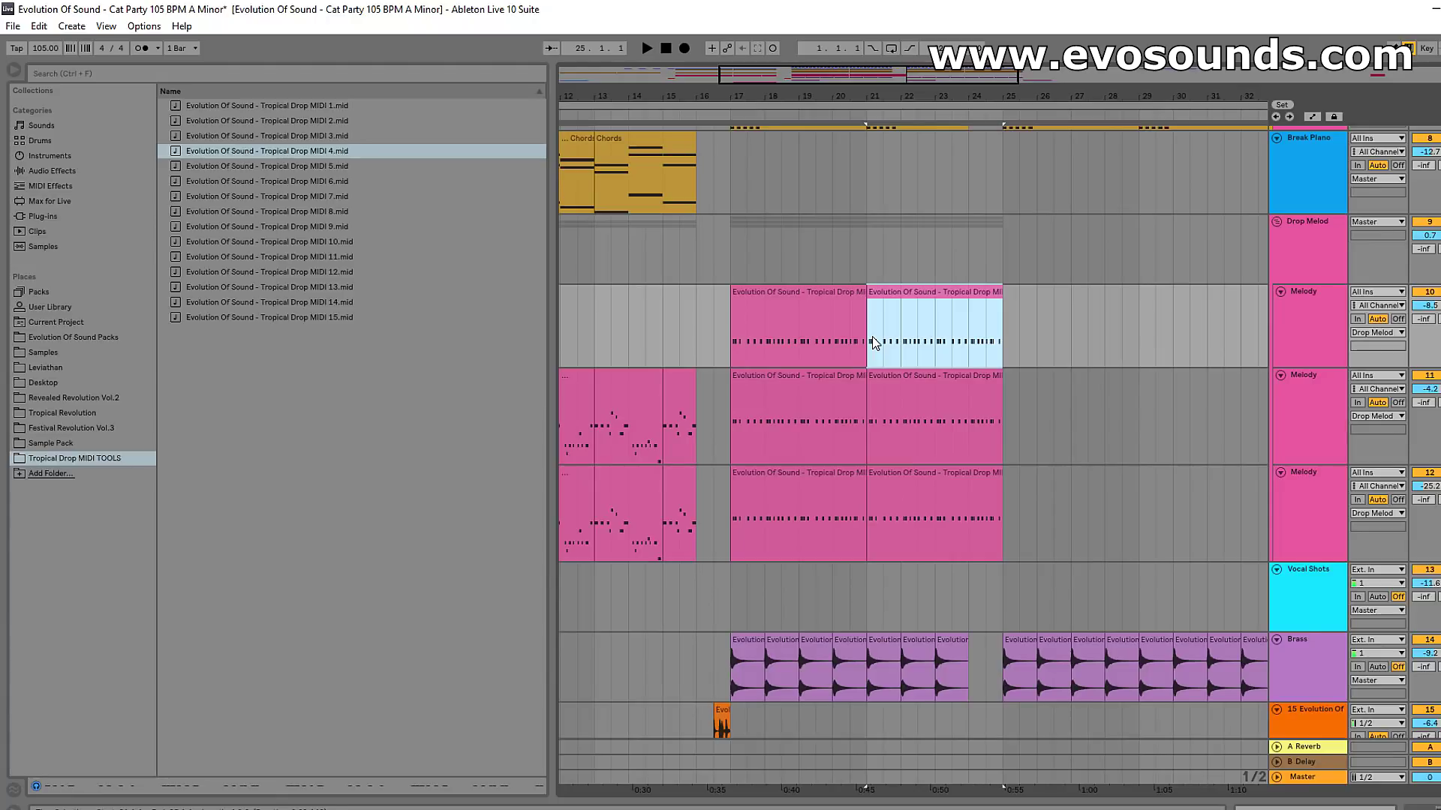
Open the first Melody track's bar 17 clip for note editing and play its unedited rhythm
double_click(813, 296)
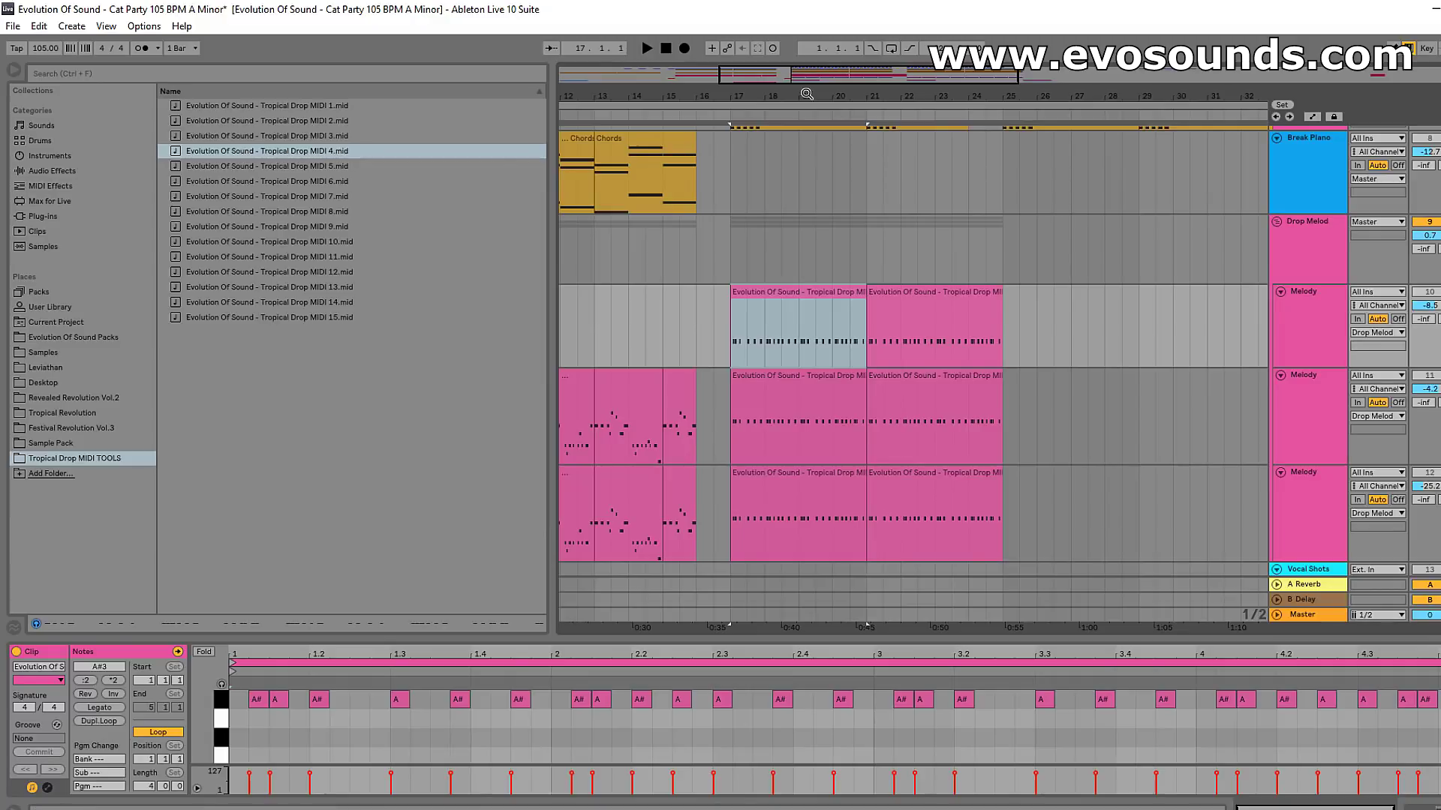
left_click_drag(798, 75, 798, 78)
left_click(587, 654)
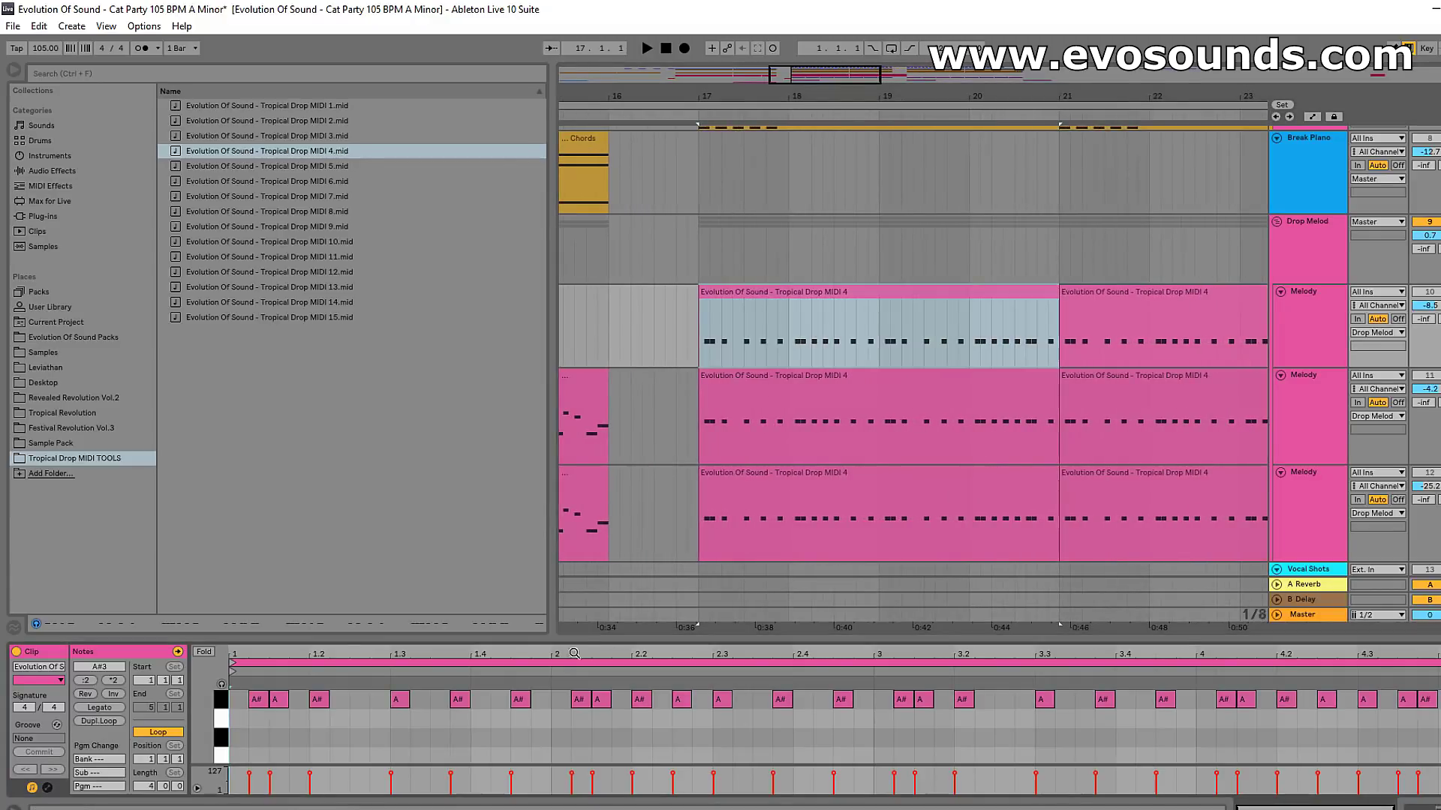
left_click_drag(530, 639, 530, 255)
double_click(589, 334)
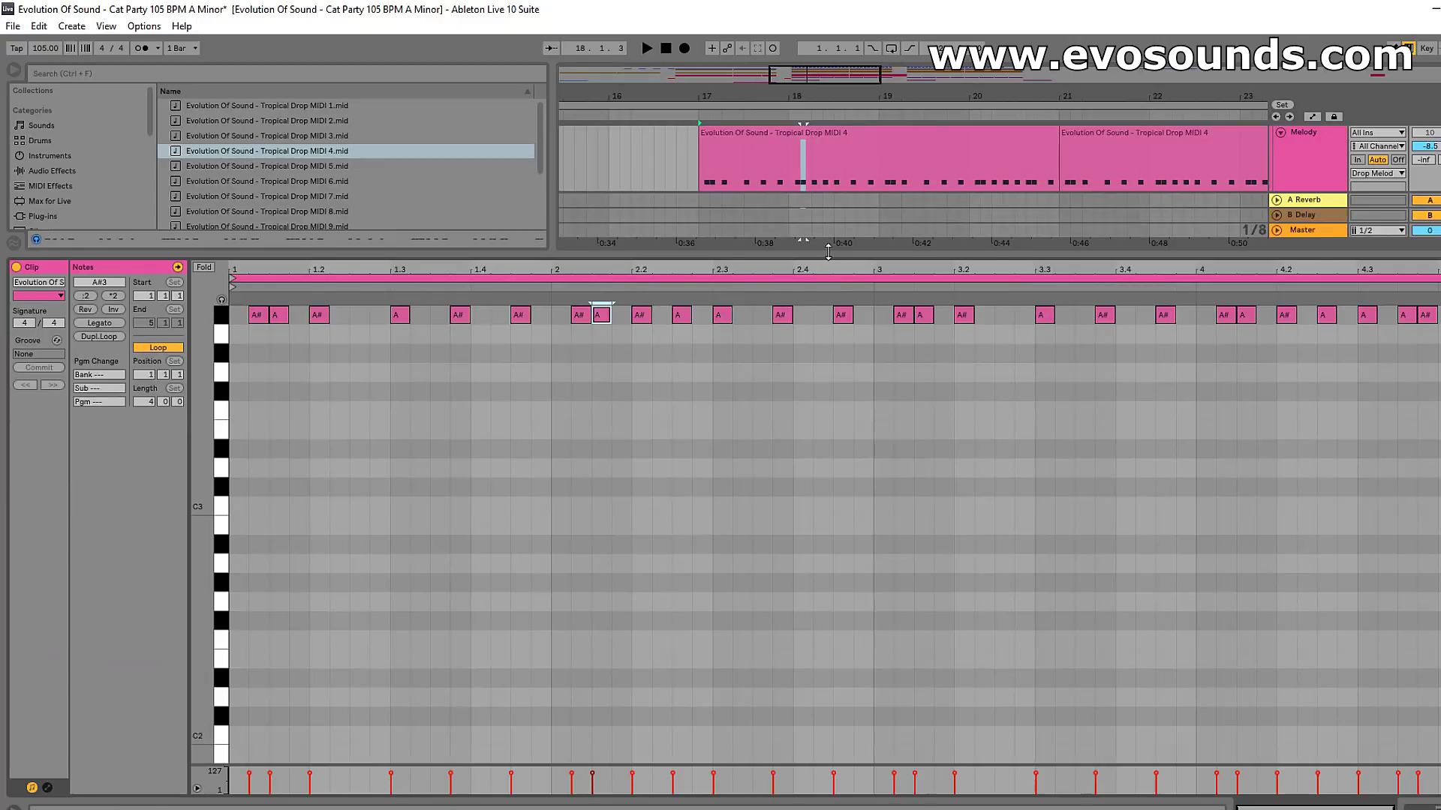
left_click_drag(829, 250, 828, 589)
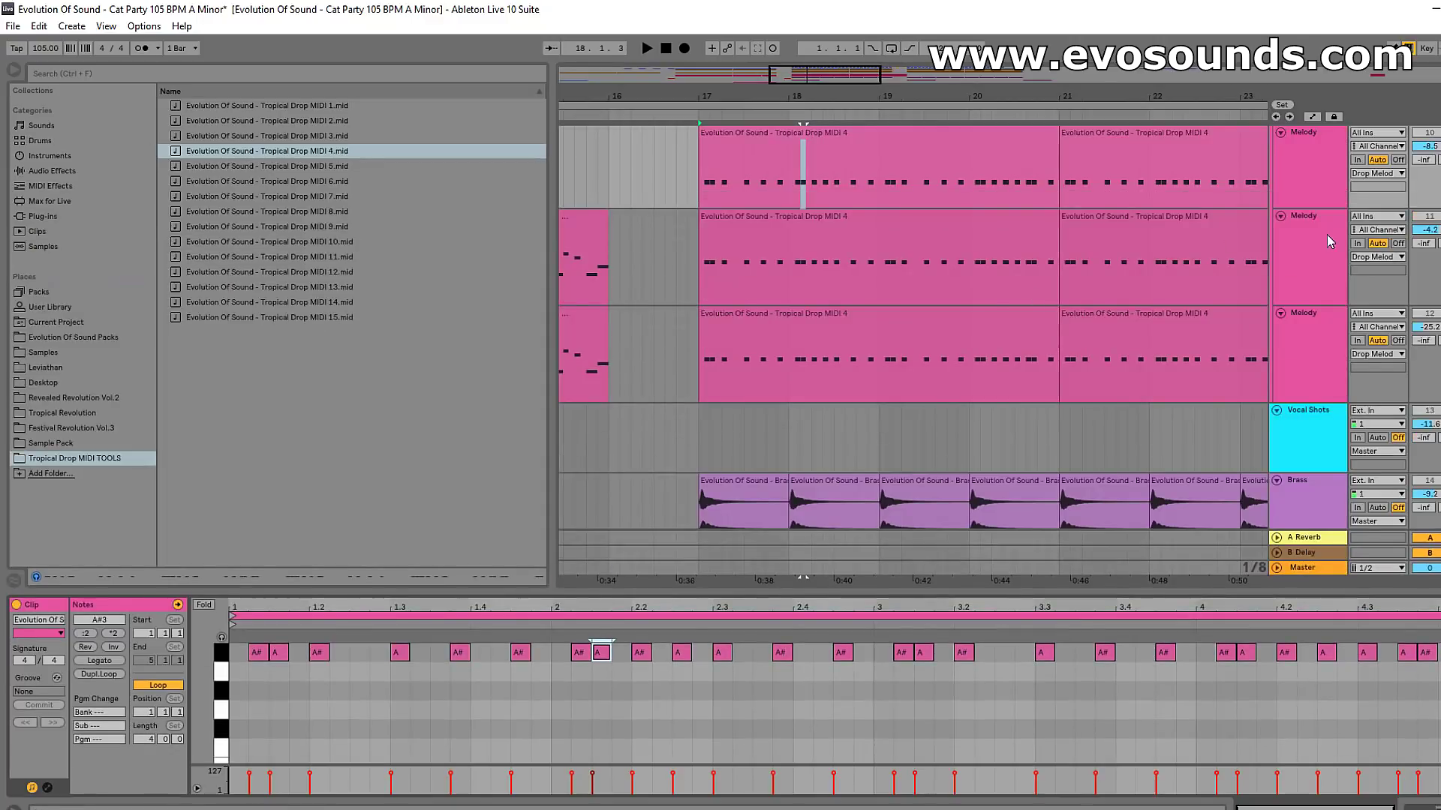
left_click(855, 135)
key("space")
Lower all notes of the clip by one semitone to A3 and audition it
left_click_drag(661, 592, 660, 276)
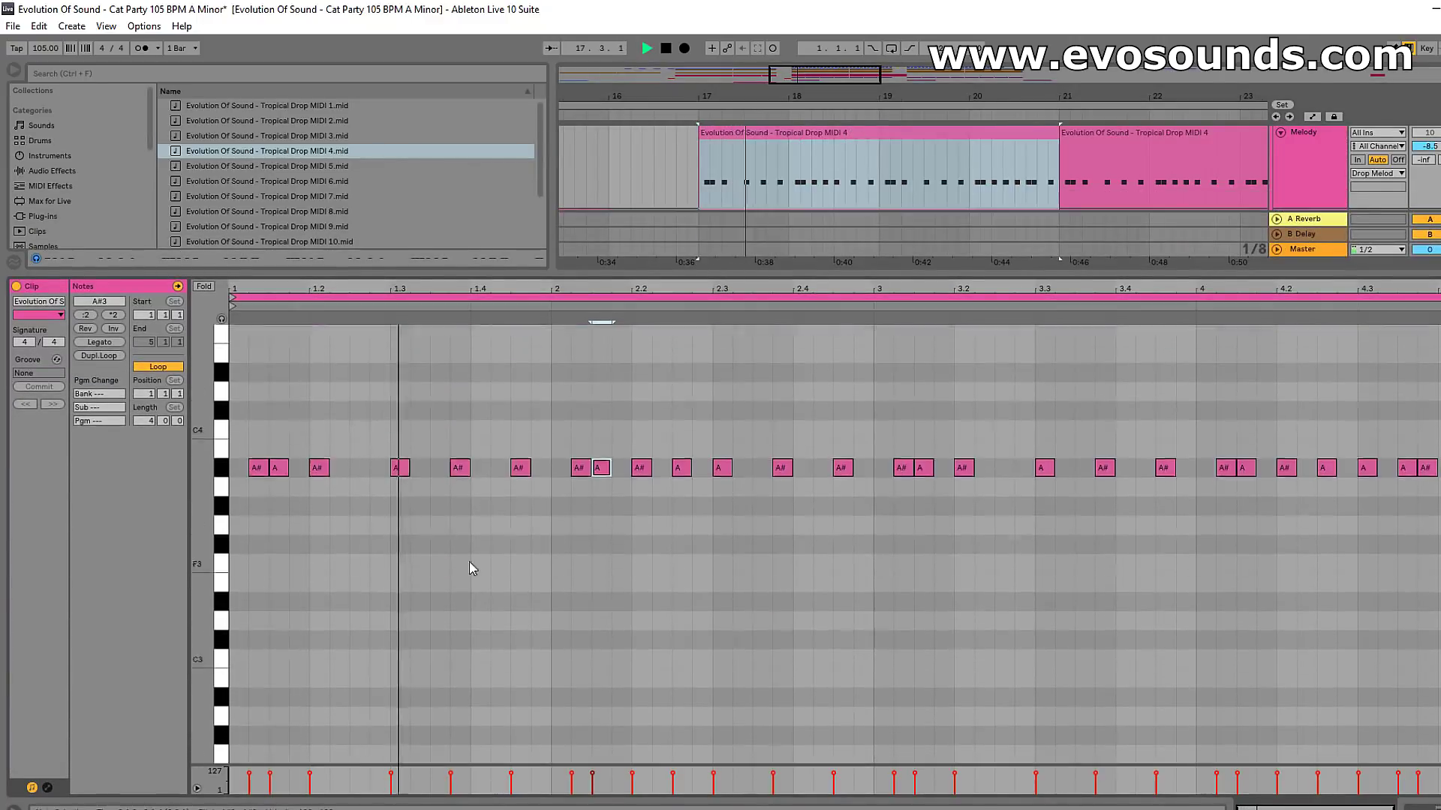
key("ctrl+a")
key("Down")
key("space")
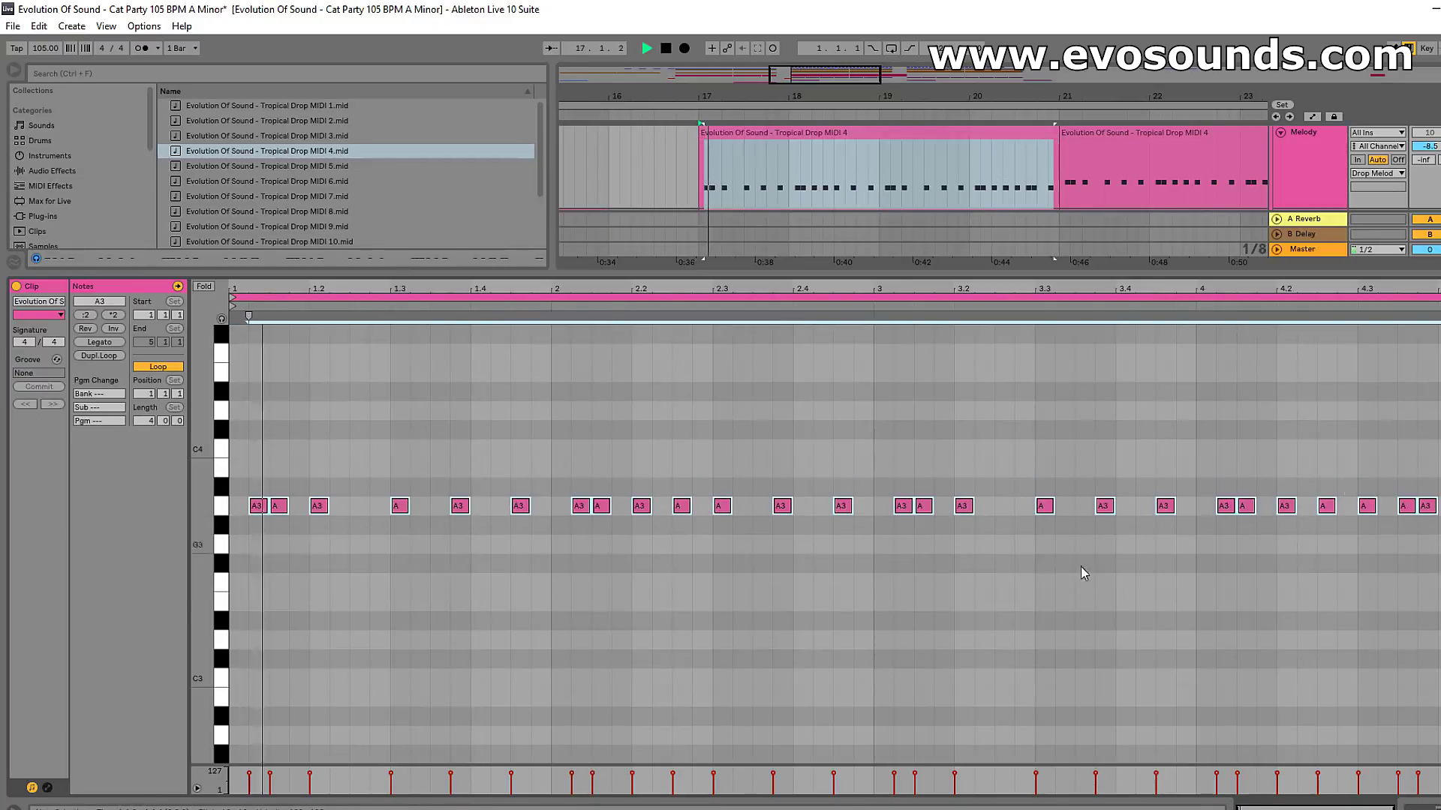
scroll(1084, 573, "up", 3)
key("space")
Raise the second note of bar 1 to B3 and the third to E4, and play the result
left_click(360, 555)
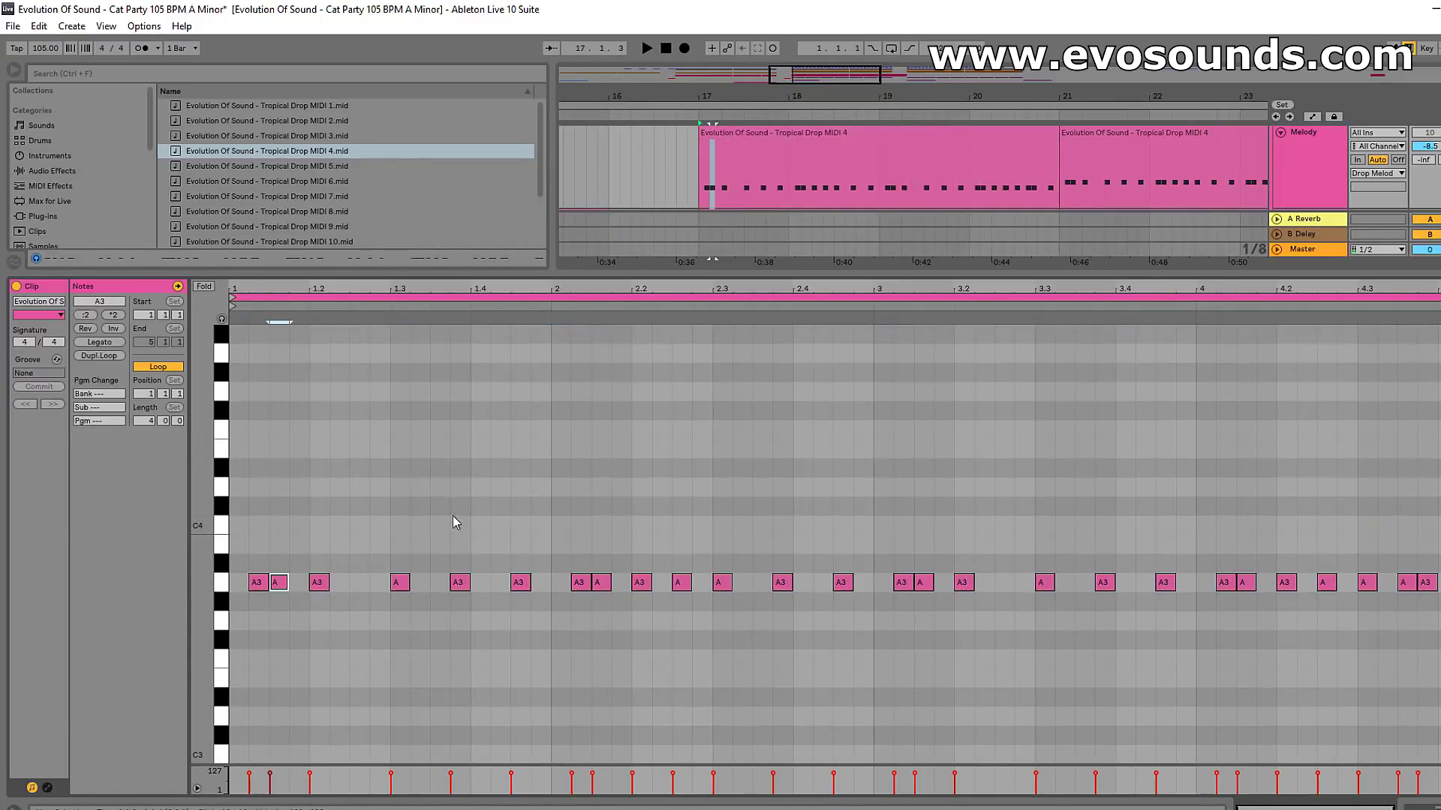
key("Up")
key("Up")
key("Down")
key("Left")
key("Up")
key("Right")
left_click_drag(321, 583, 323, 451)
key("space")
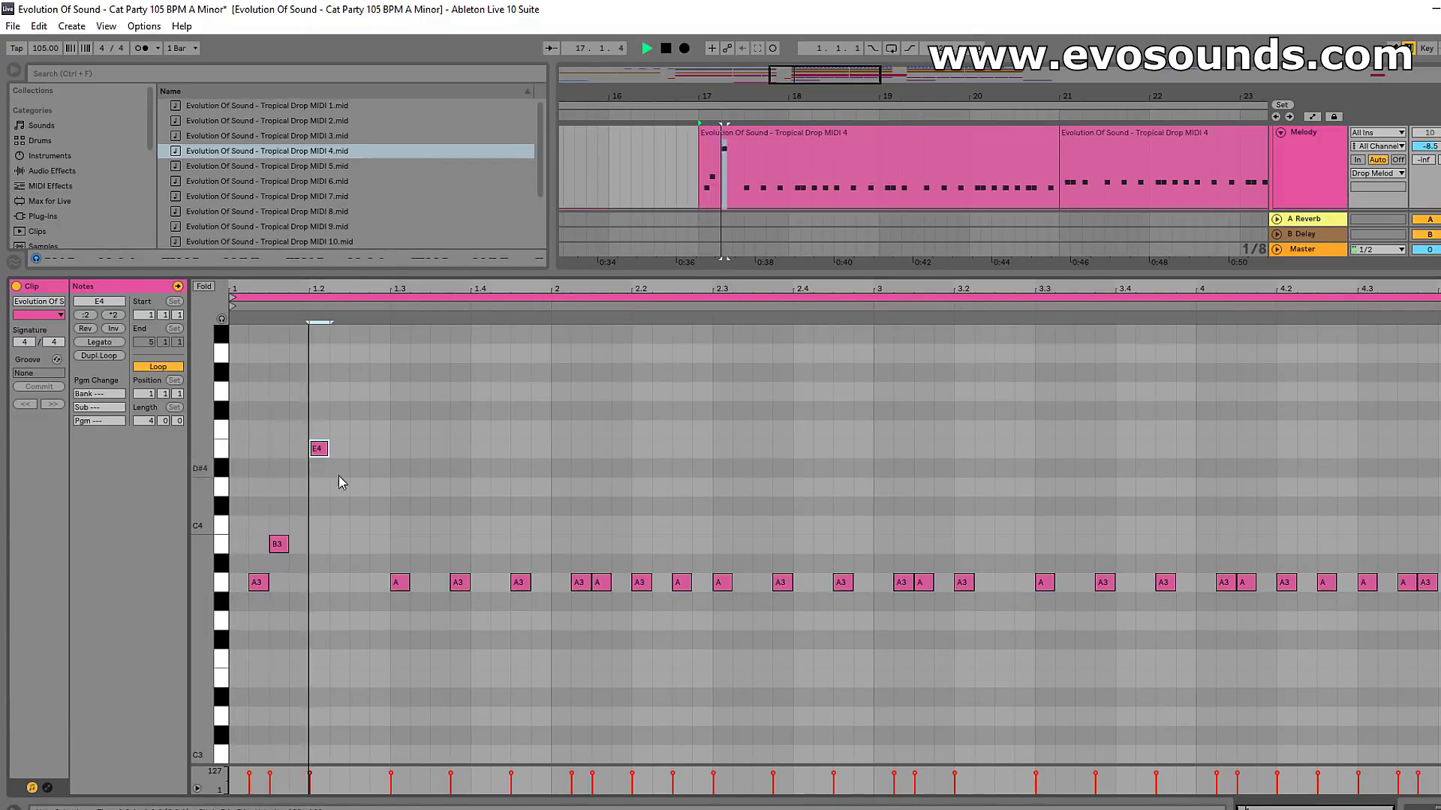
Set the last three notes of bar 1 to a descending D4, C4 and B3
left_click_drag(405, 584, 400, 488)
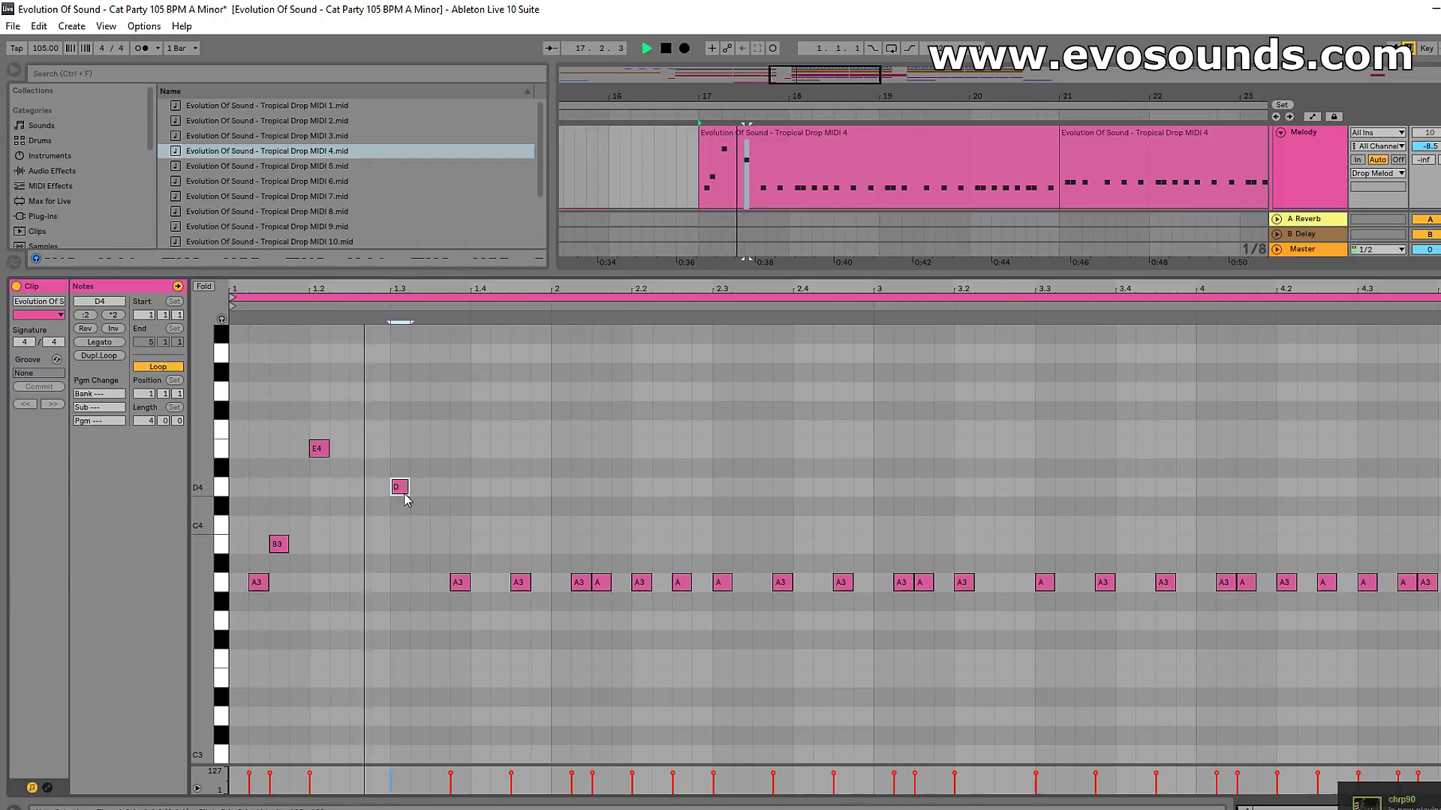
left_click(459, 582)
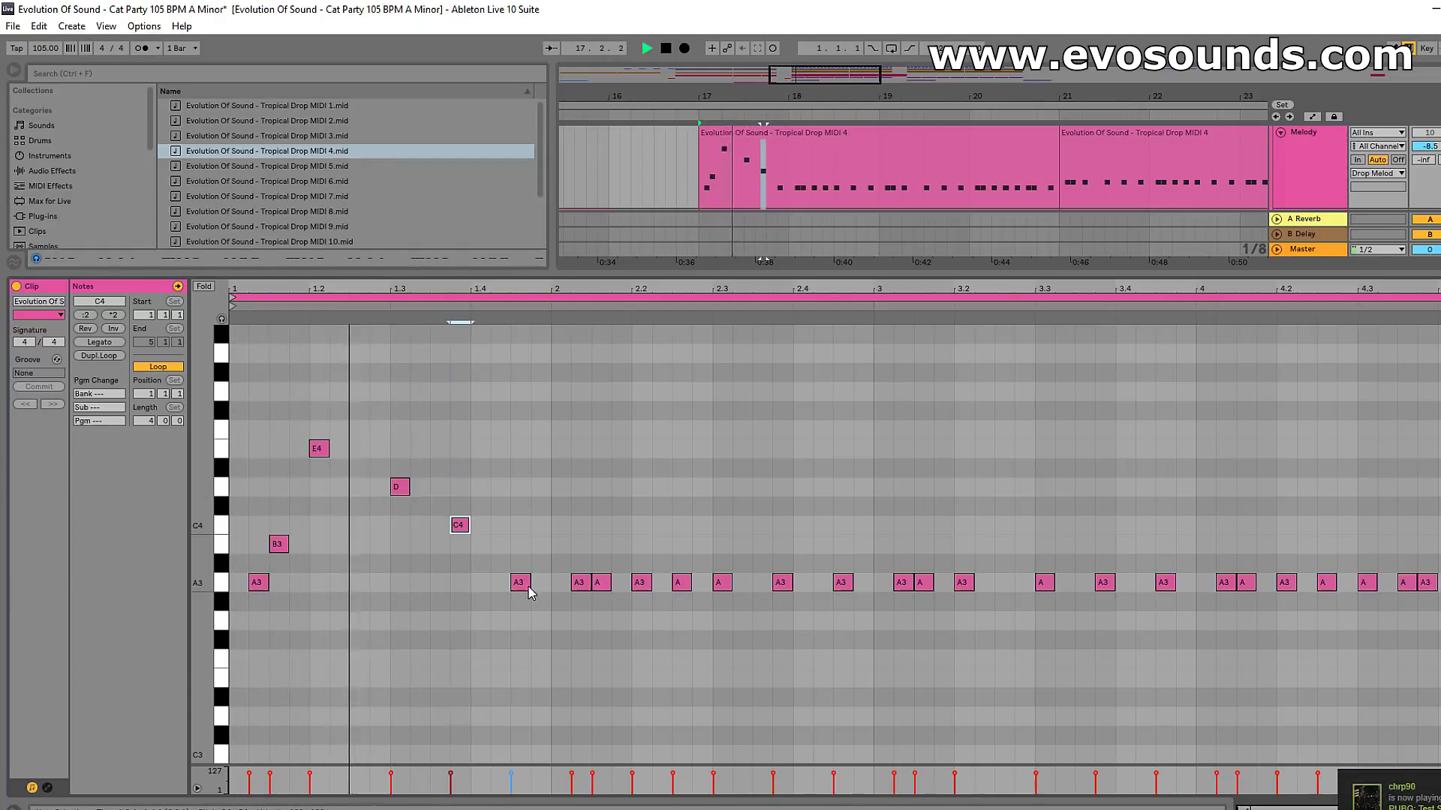
left_click_drag(519, 583, 520, 545)
key("space")
Shape bar 2 by raising its second to seventh notes to B3, G4, F4, E4, D4 and E4, auditioning the phrase
left_click_drag(605, 583, 651, 453)
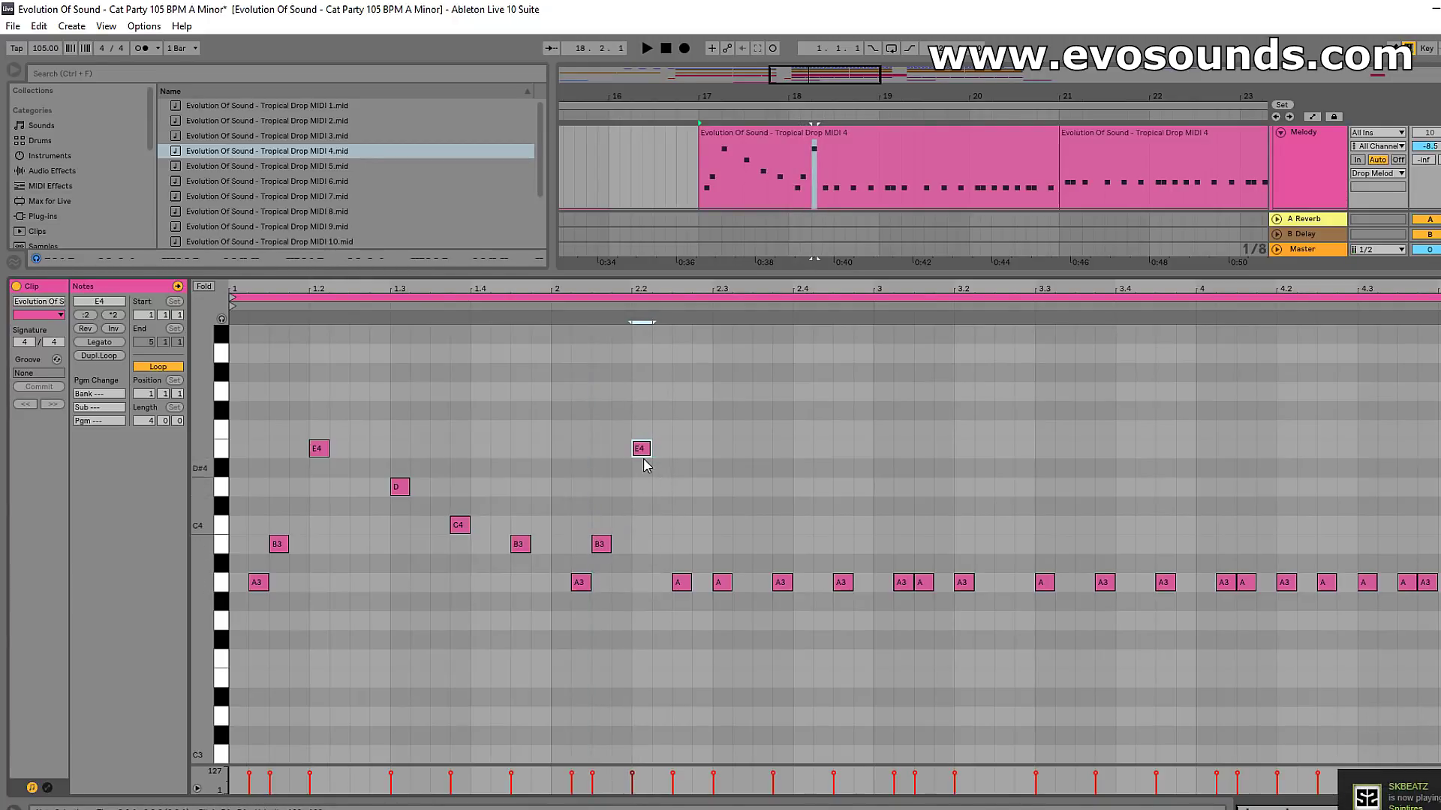
left_click_drag(642, 451, 650, 392)
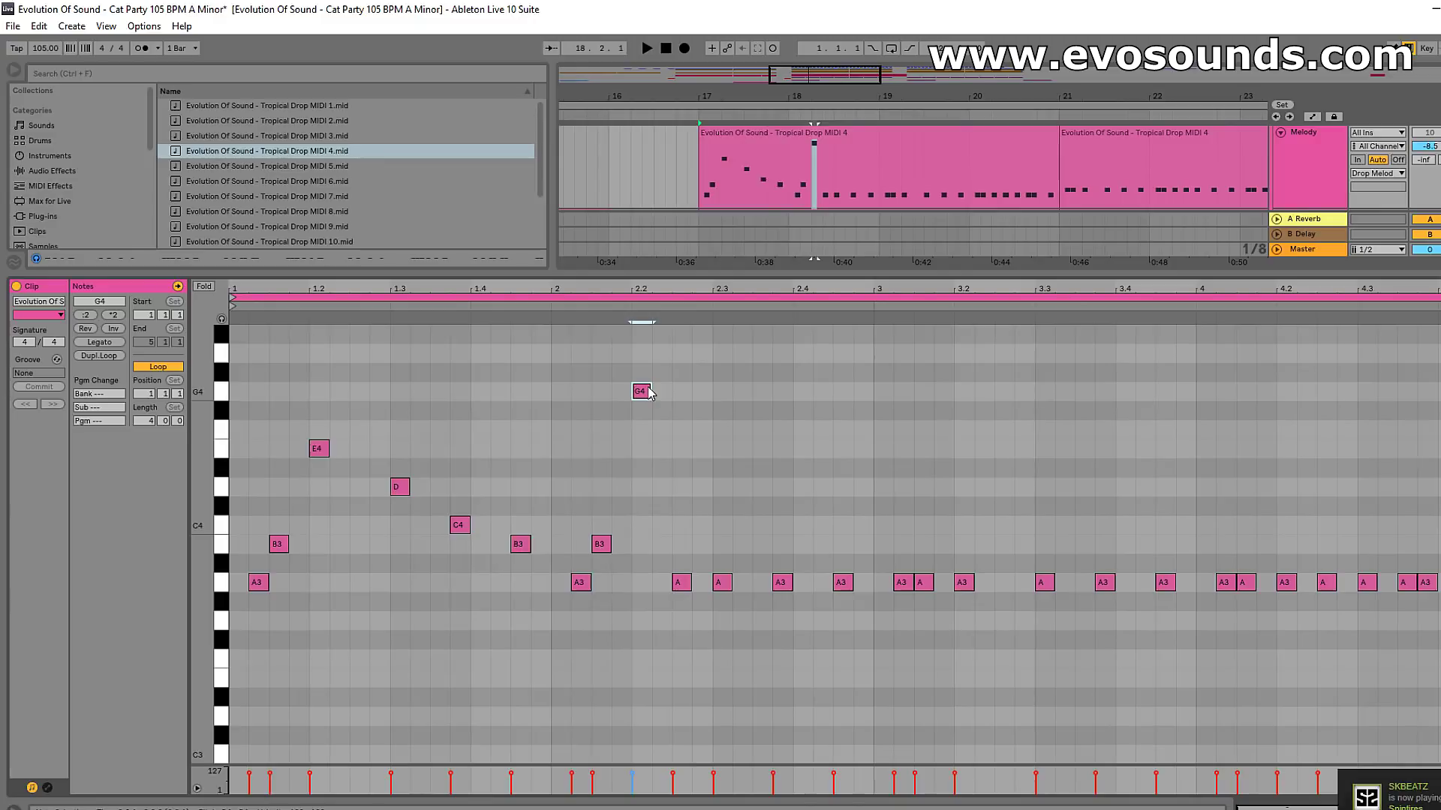
key("space")
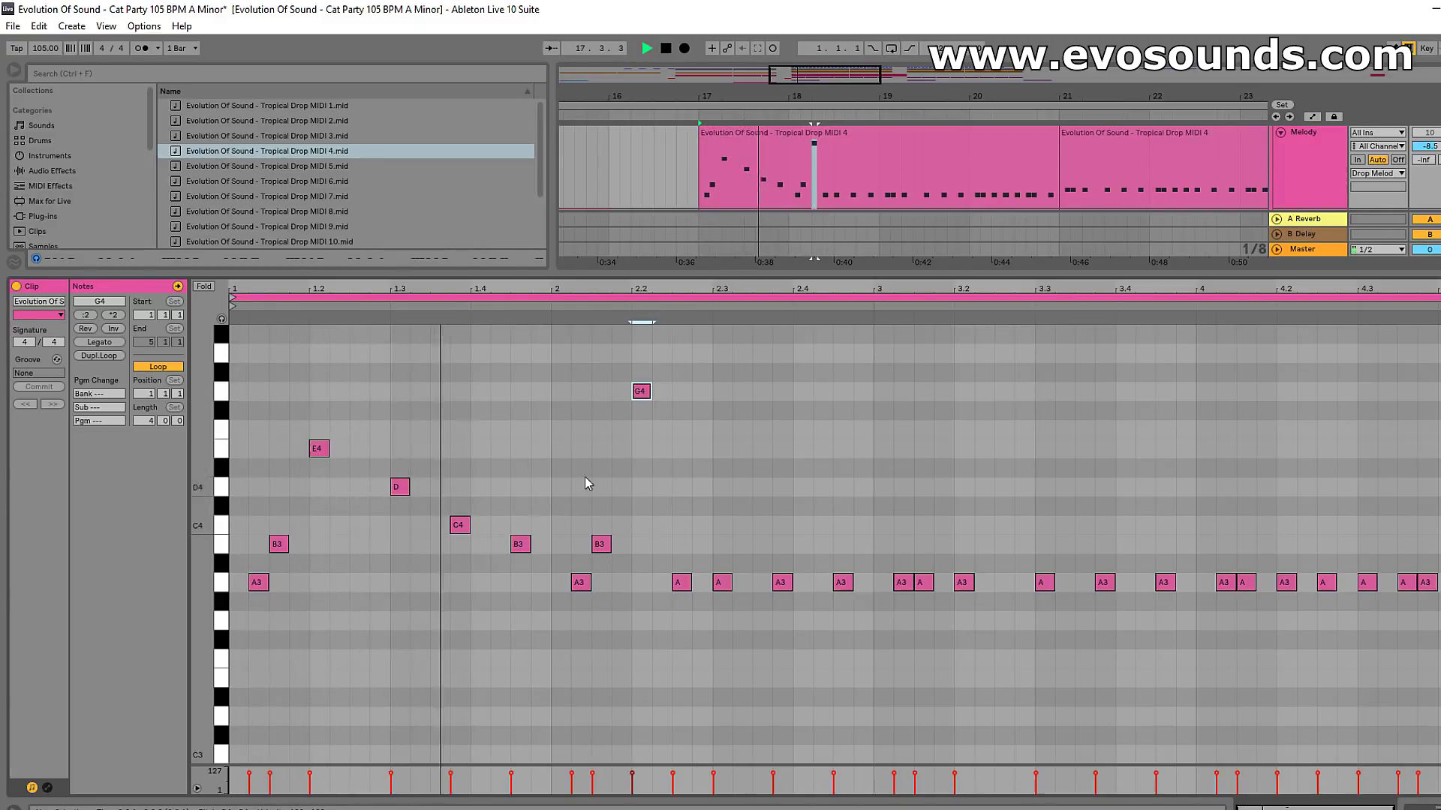
left_click_drag(681, 579, 669, 439)
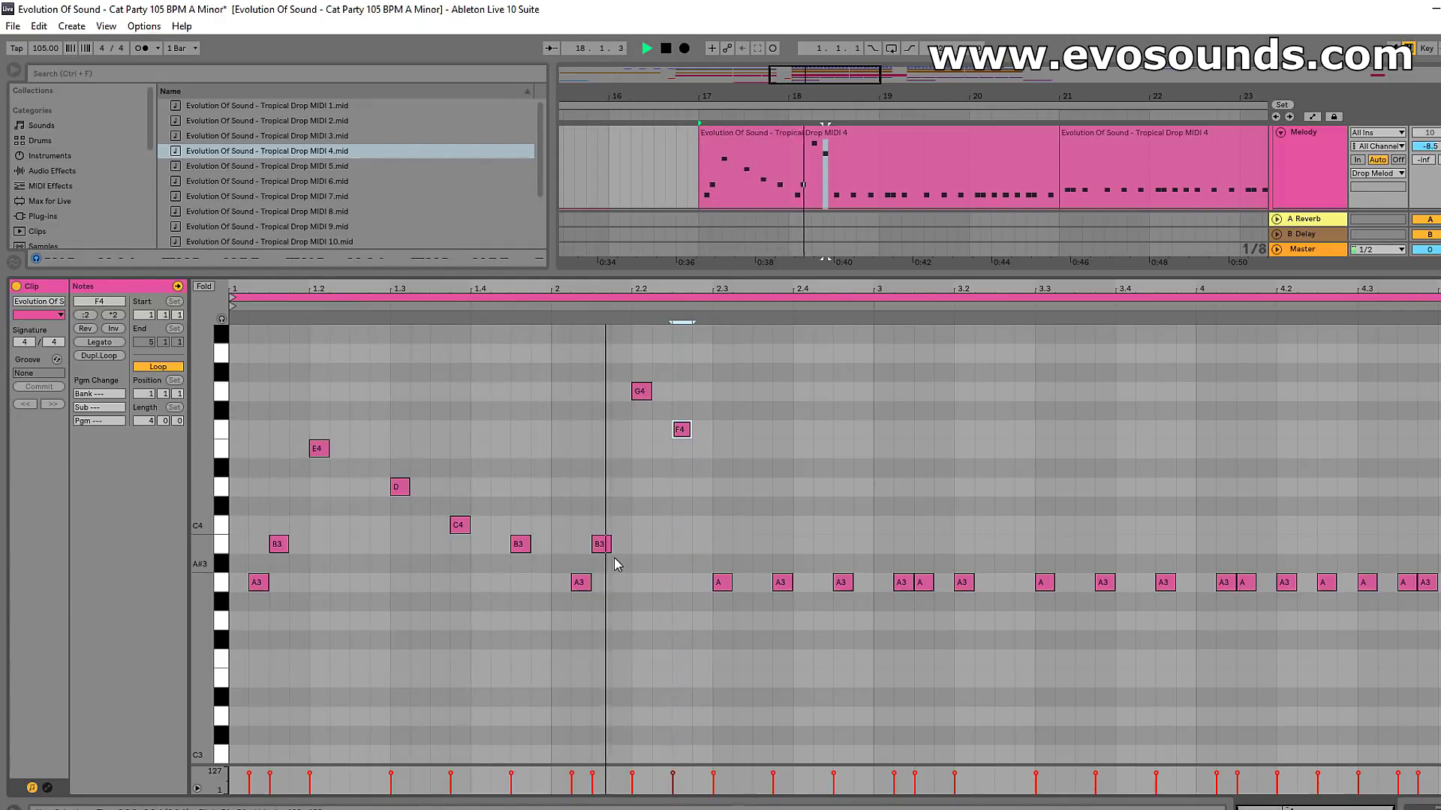
left_click_drag(726, 586, 732, 460)
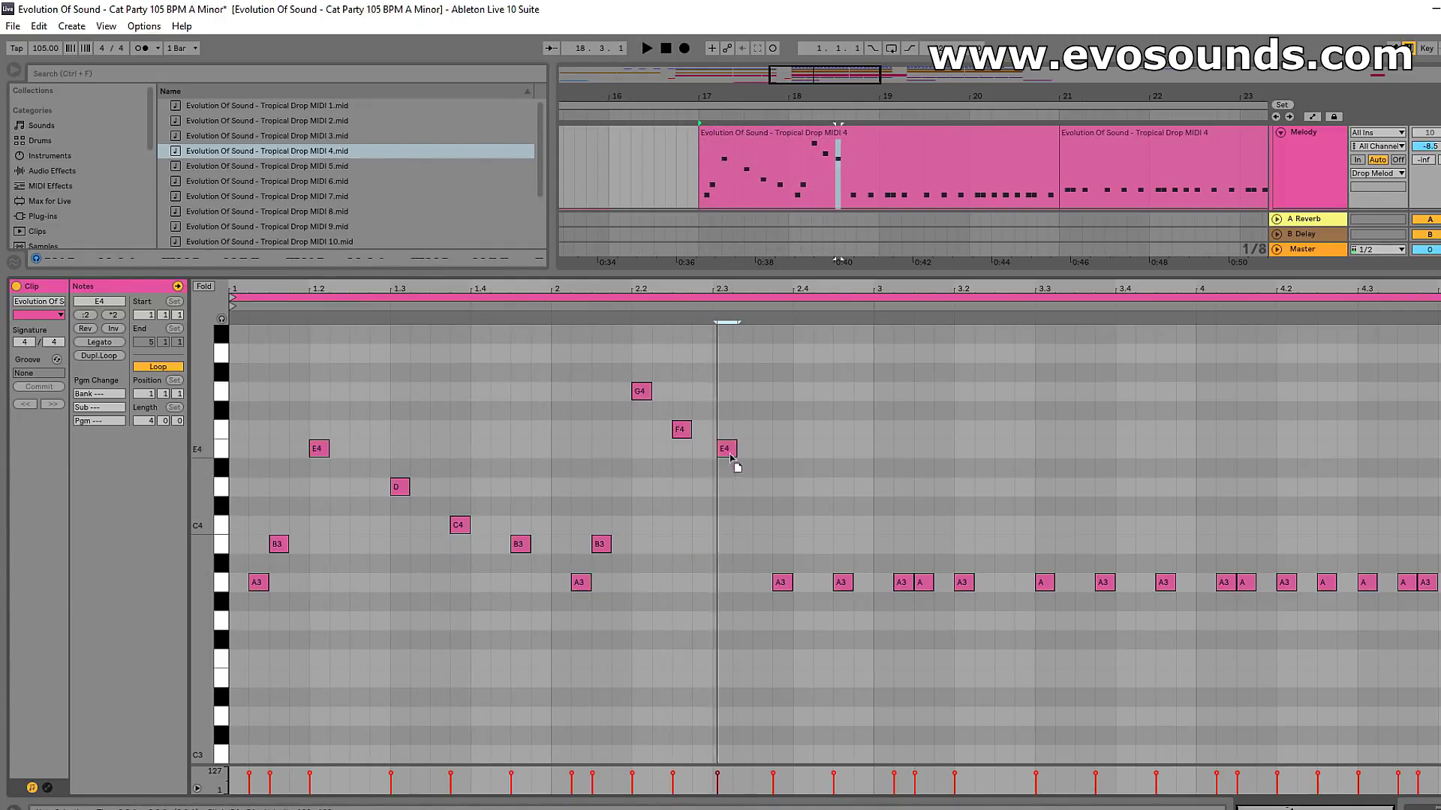
left_click(782, 582)
left_click(843, 582, "shift")
left_click_drag(843, 583, 844, 450)
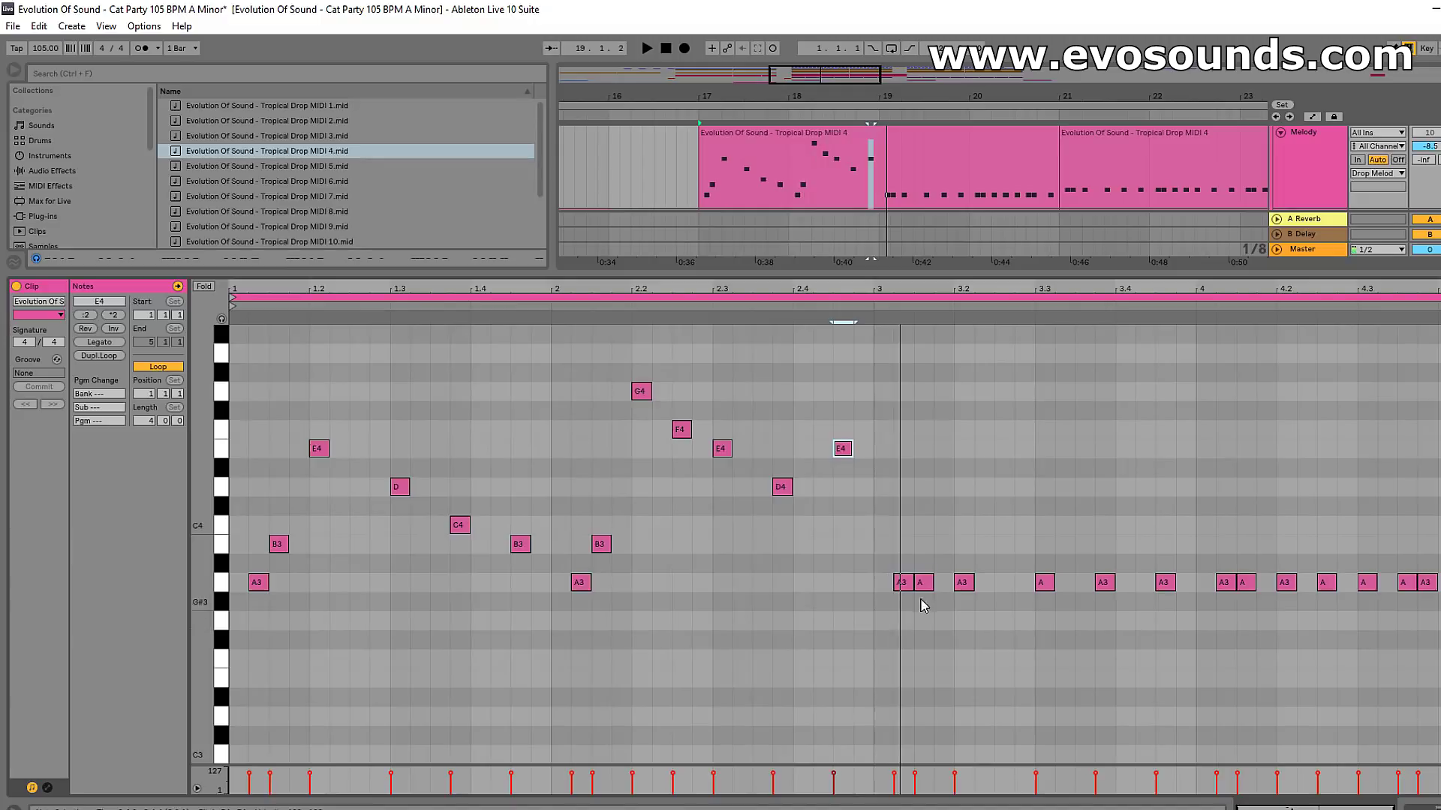
In bar 3, raise the second note to B3, the third to E4 and the fourth to D4
left_click_drag(926, 587, 981, 453)
key("space")
left_click(1052, 586)
key("Up")
key("Up")
key("Up")
key("Up")
key("Up")
left_click(1078, 615)
Finish bar 3 by raising its fifth note to C4 and its sixth to B3
left_click(1105, 583)
key("Up")
key("Up")
key("Up")
left_click_drag(1167, 583, 1173, 562)
key("Up")
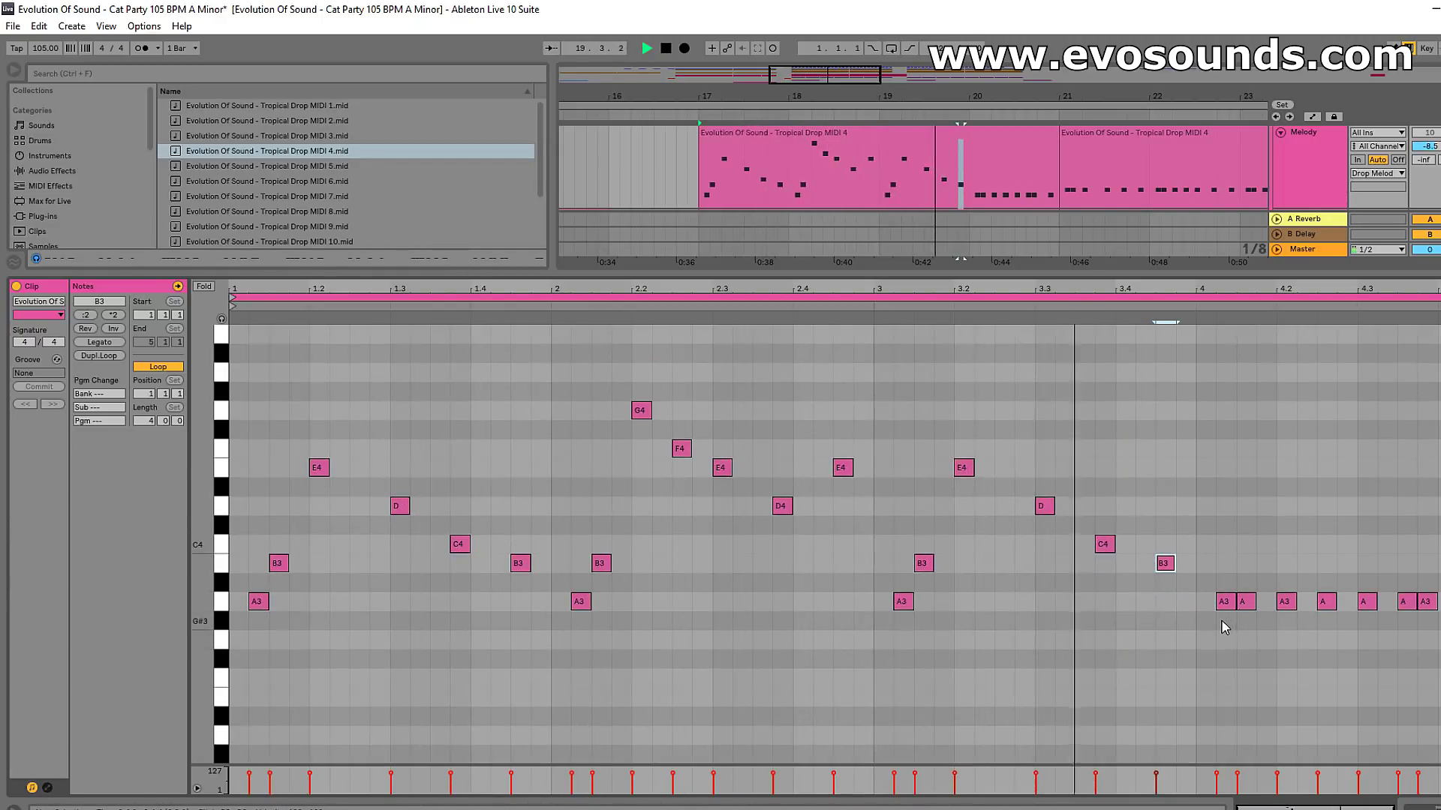
In bar 4, raise the second to fifth notes to B3, C4, B3 and C4 and the last to B3, then play the clip
left_click_drag(1246, 605, 1283, 549)
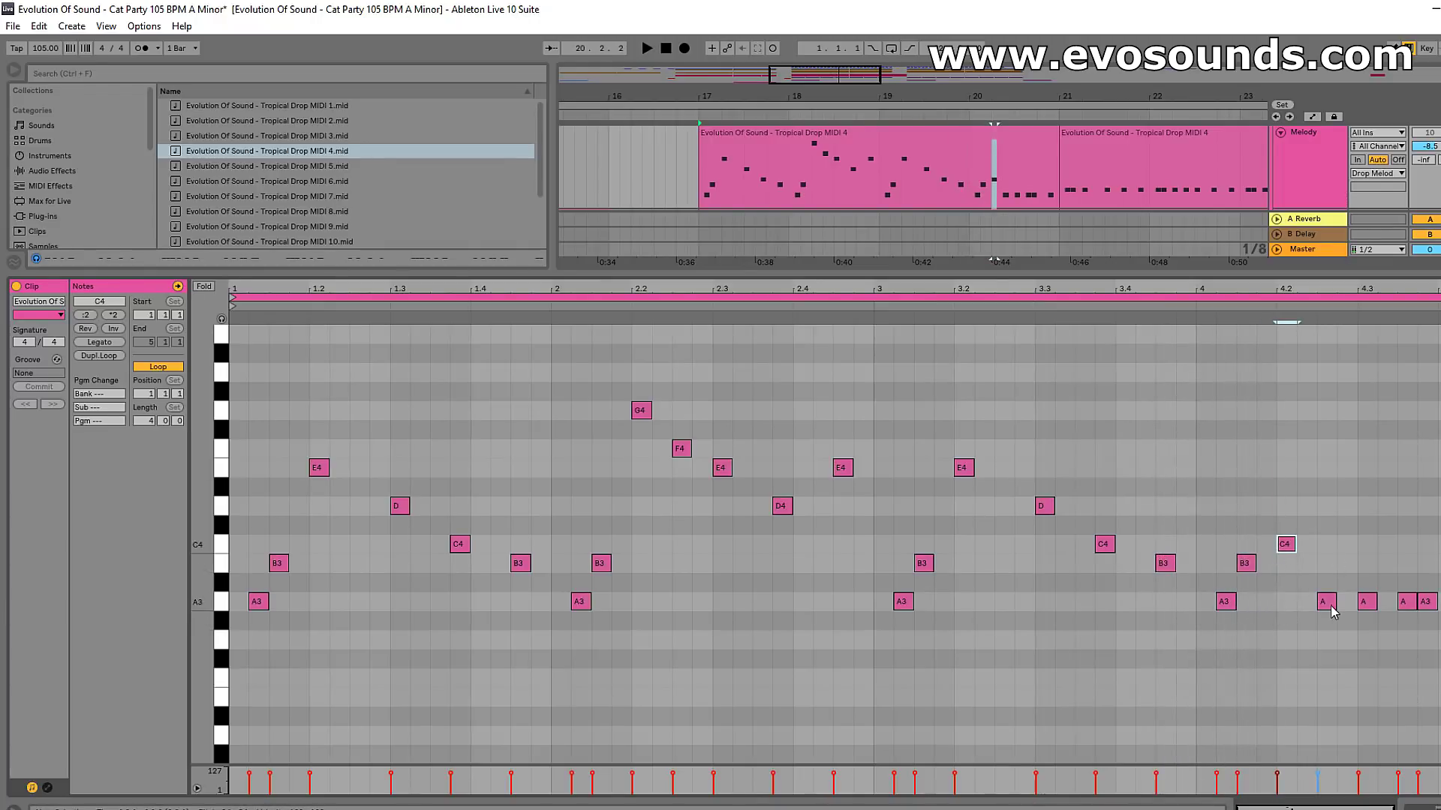
left_click_drag(1333, 611, 1333, 586)
left_click_drag(1338, 515, 1368, 545)
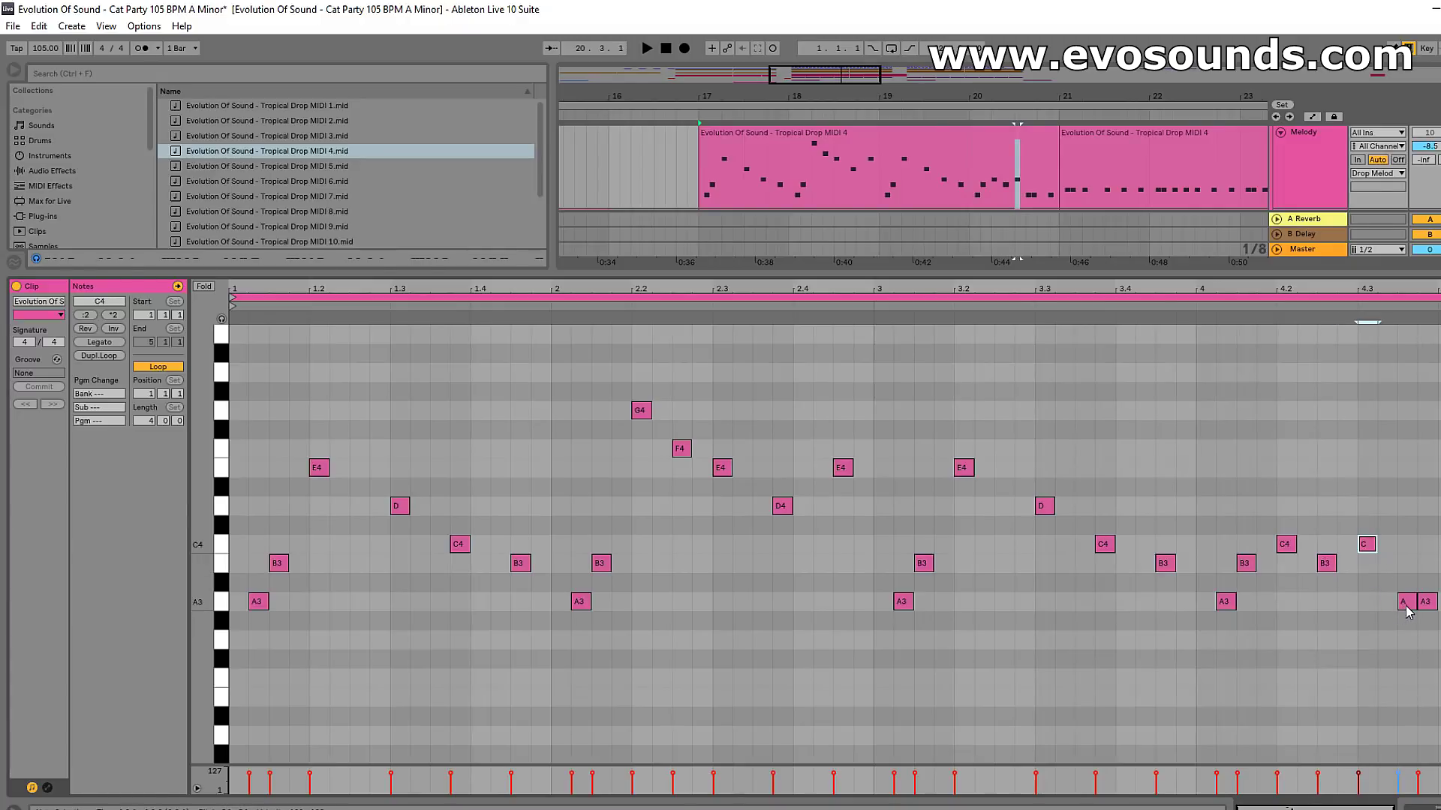
left_click_drag(1426, 605, 1426, 566)
key("space")
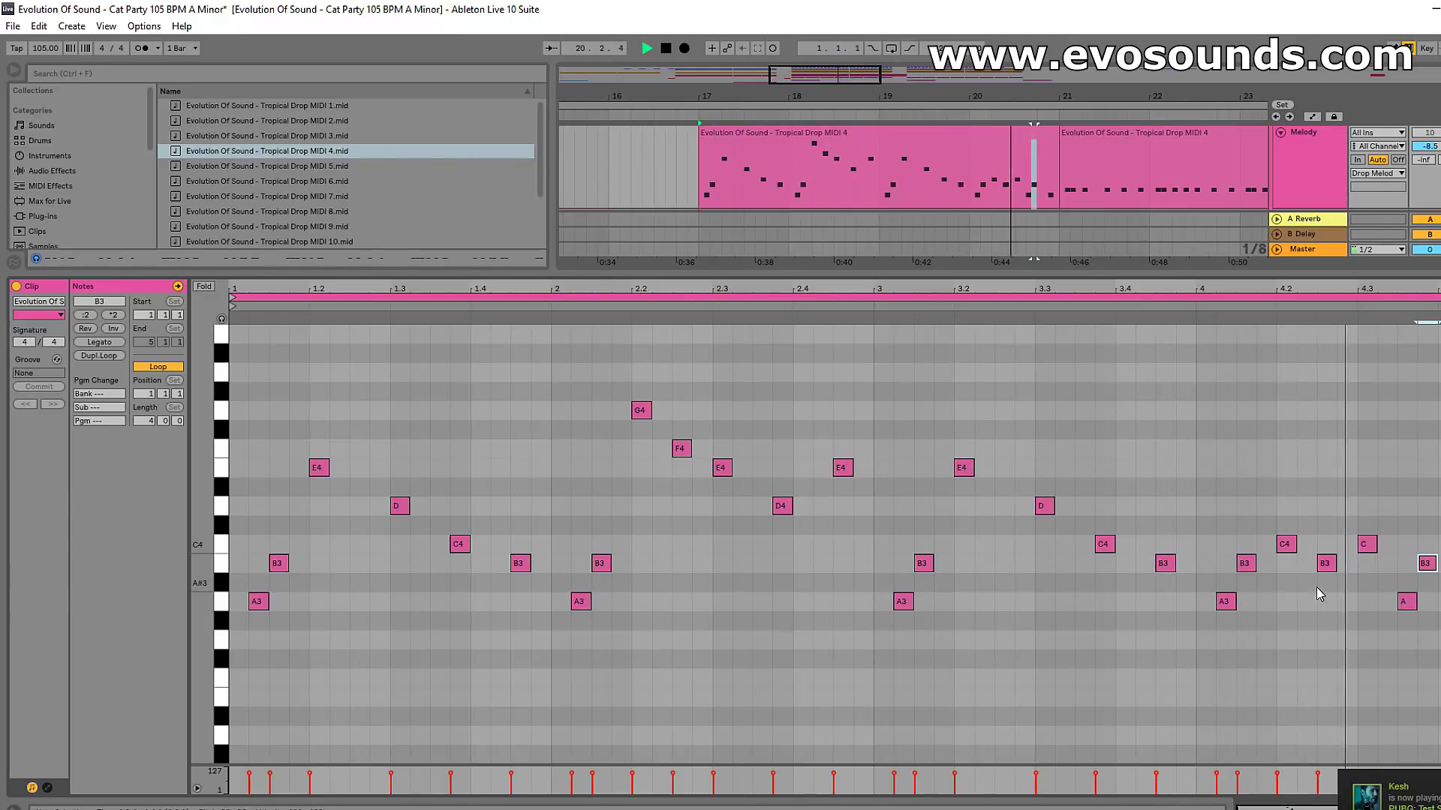
key("space")
Duplicate the edited melody clip to bar 21 on the first Melody track and close the note editor
left_click(998, 136)
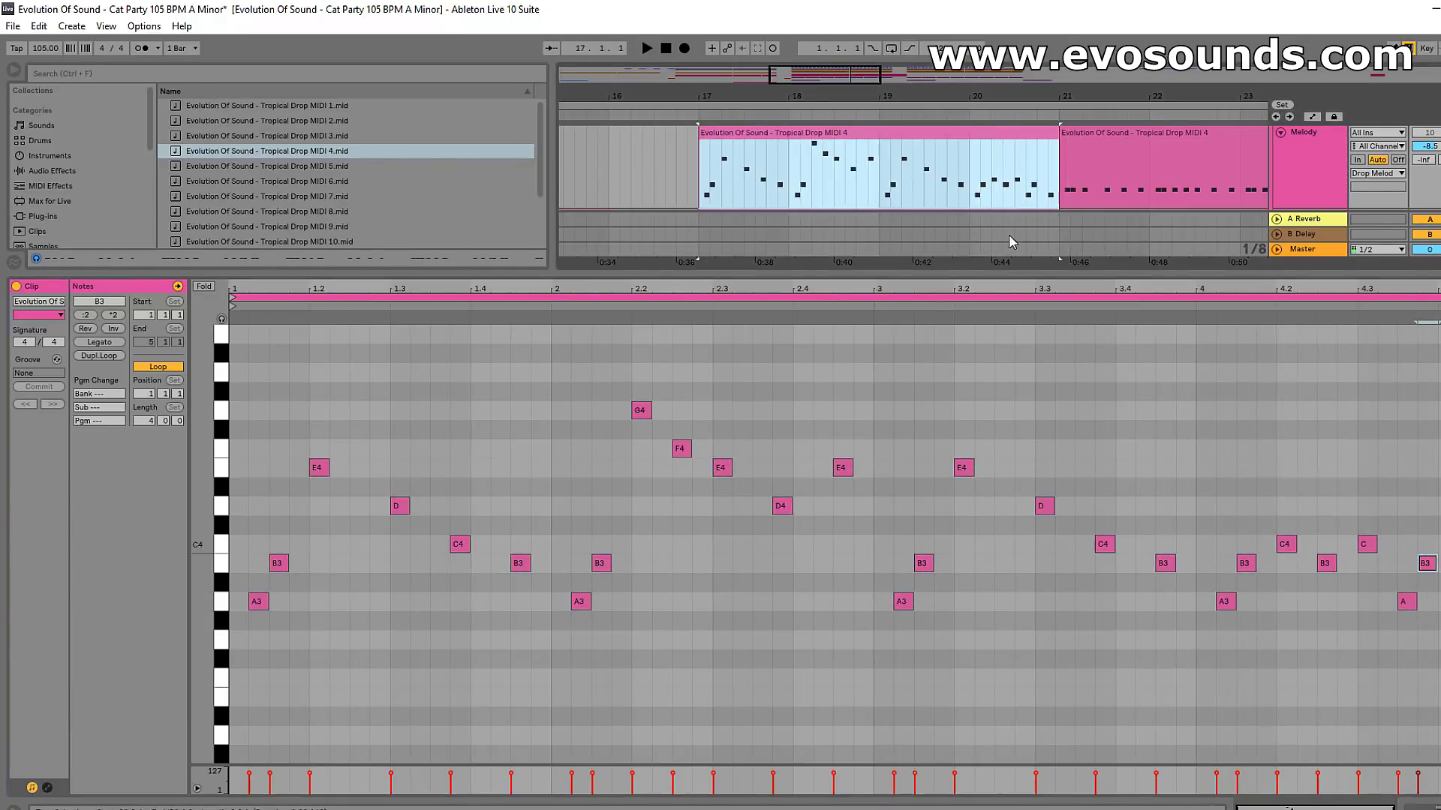
key("ctrl+d")
key("ctrl+alt+l")
key("minus")
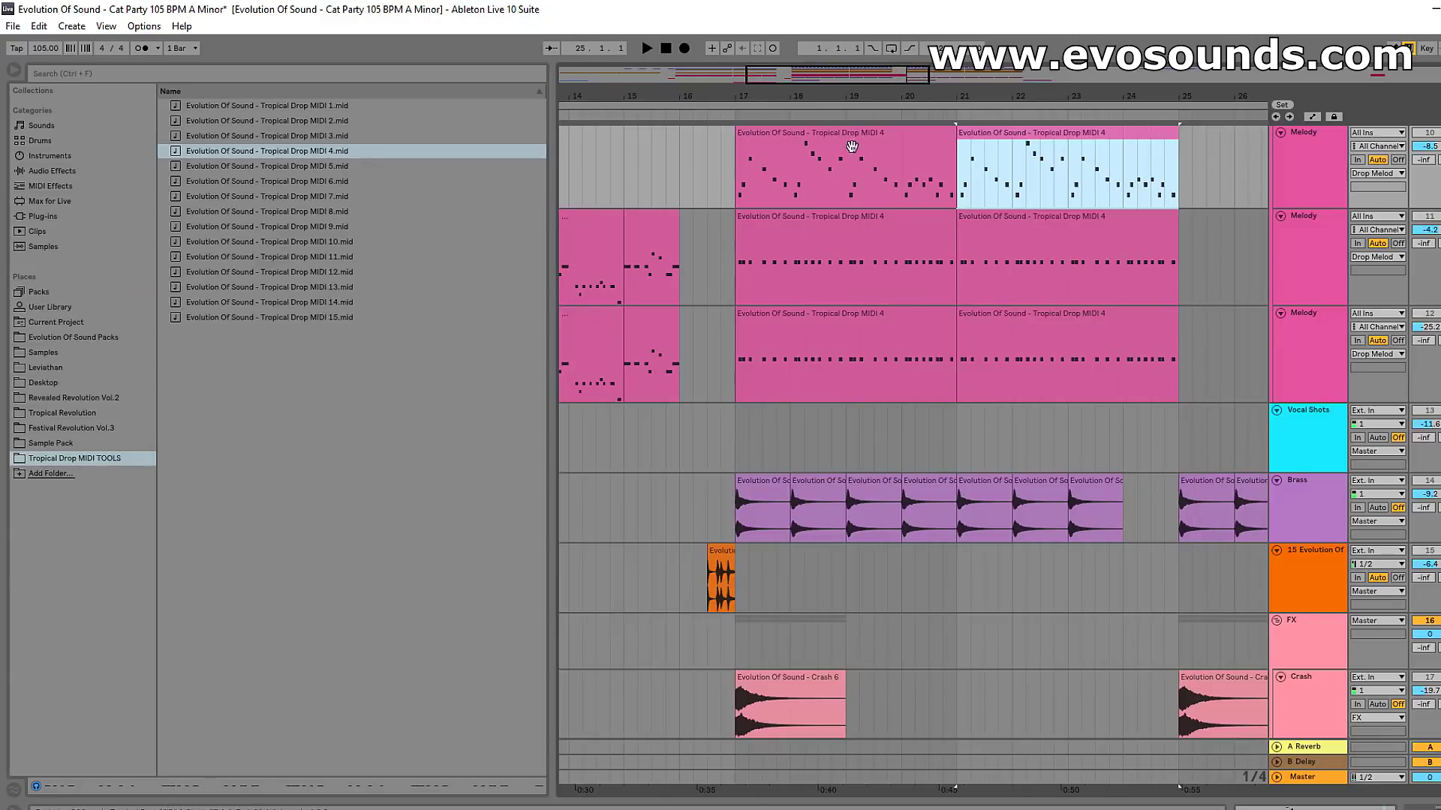
Copy the edited bar 17 clip to the same position on the other two Melody tracks and play the layers
left_click(848, 146)
left_click(743, 280)
left_click(773, 325)
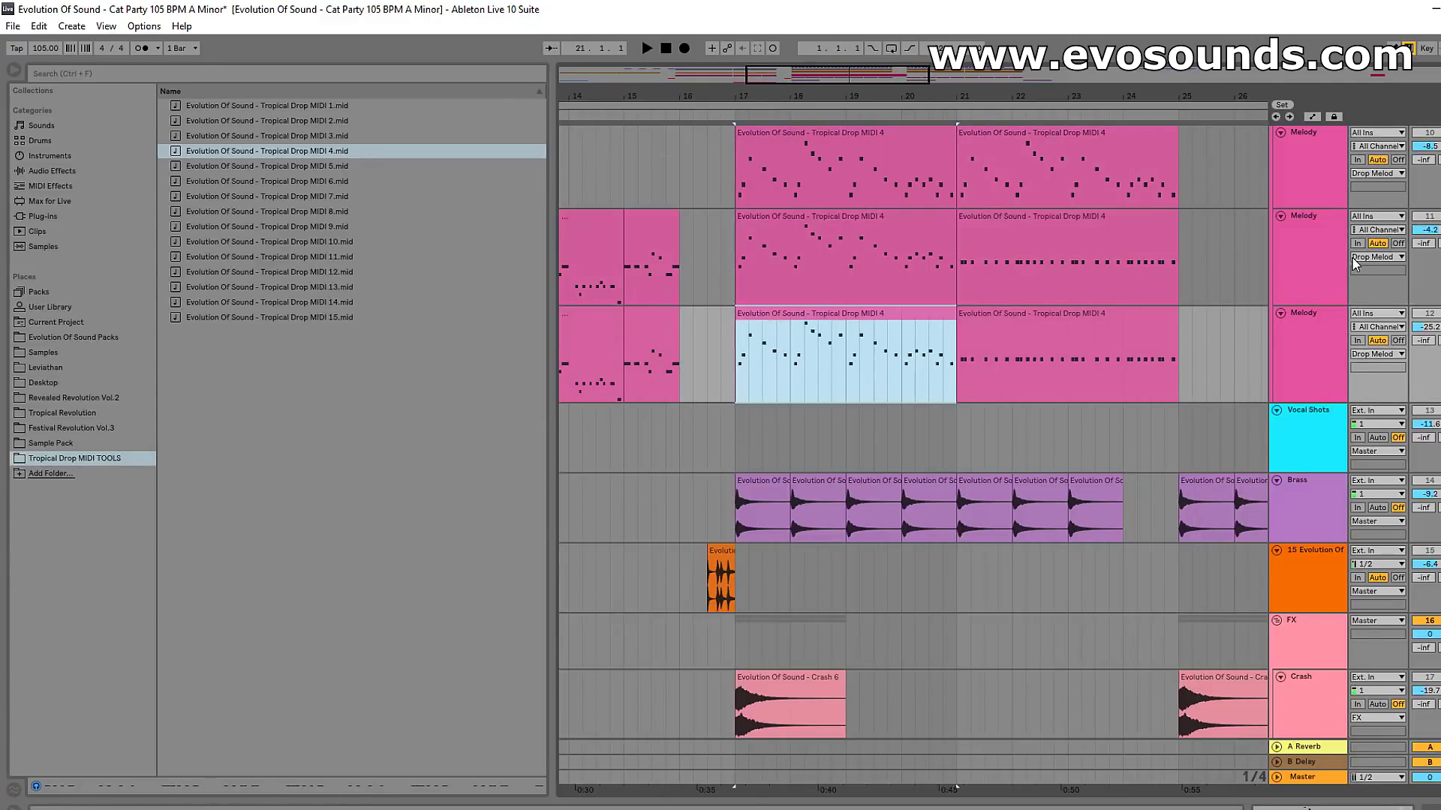
scroll(765, 319, "up", 2)
key("space")
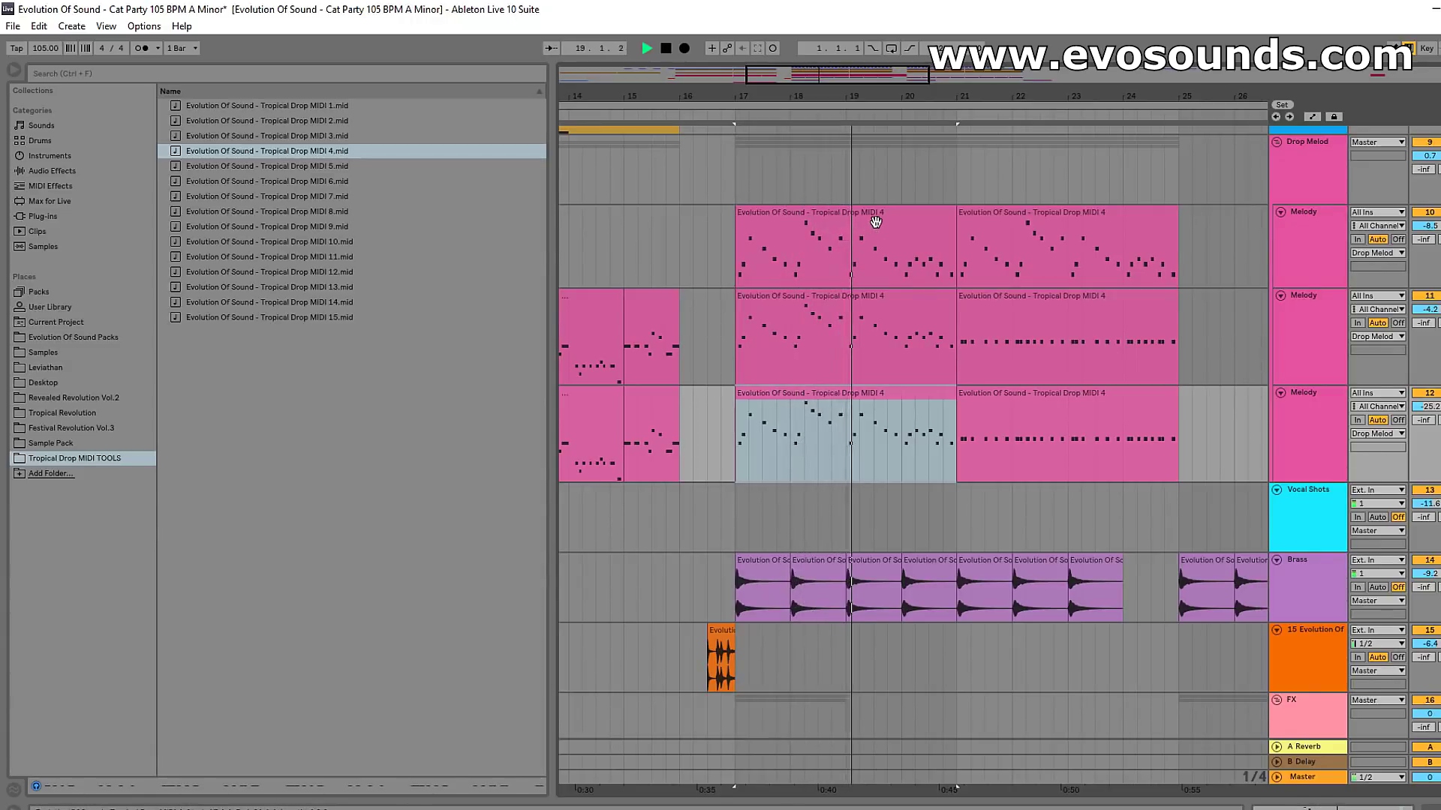
Duplicate the edited clip to bar 21 on the second and third Melody tracks
left_click(912, 248)
left_click(908, 302)
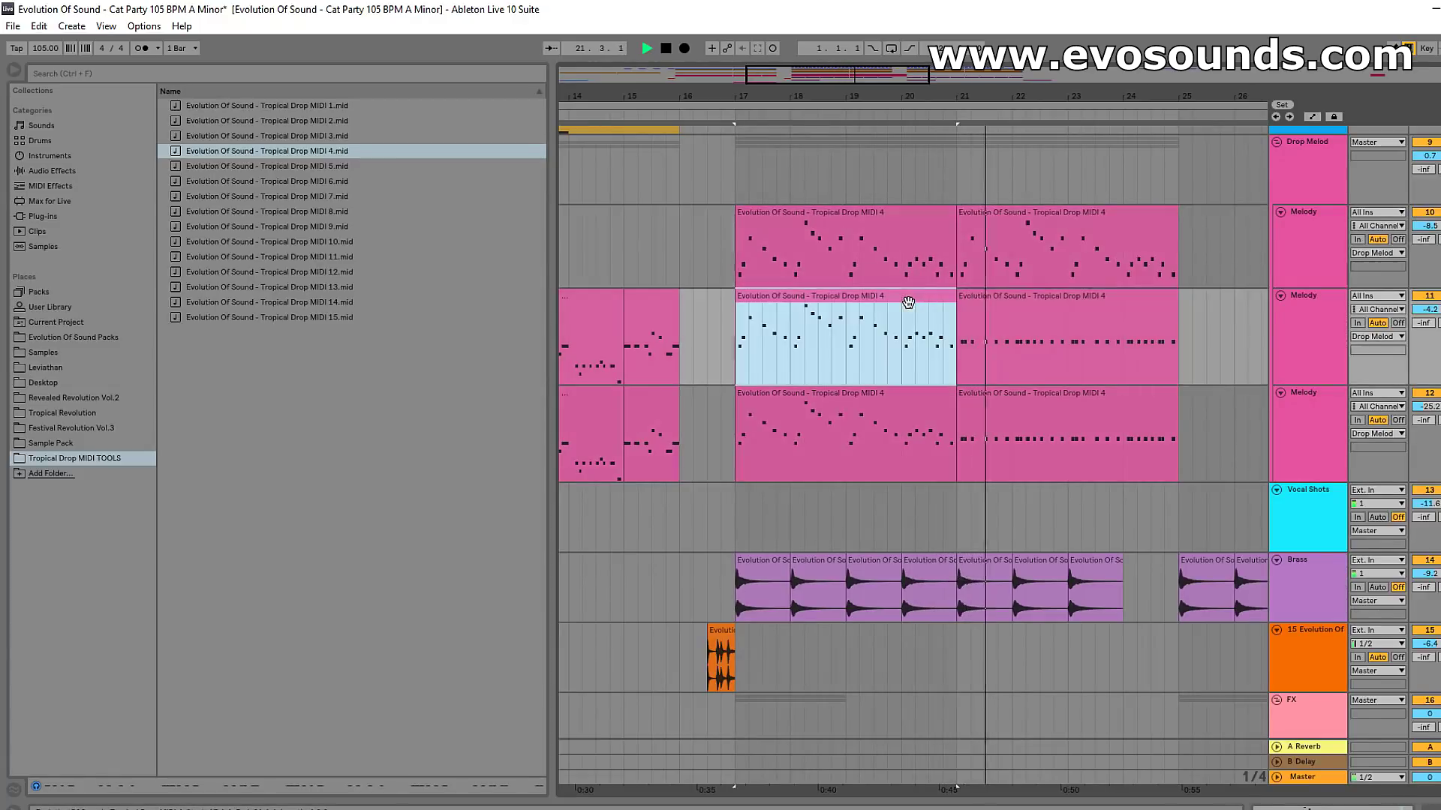
key("ctrl+d")
left_click(893, 396)
key("ctrl+d")
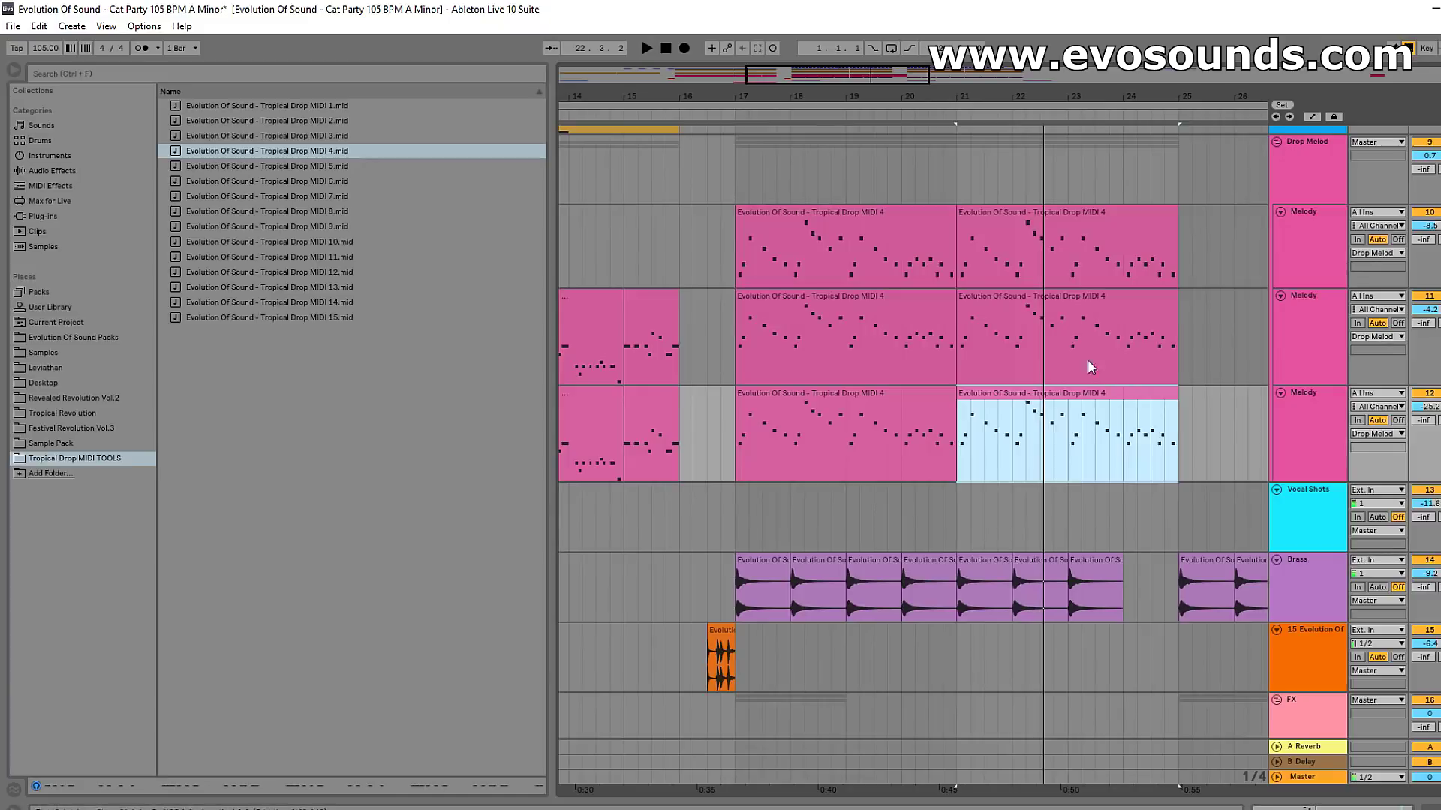
Delete all melody clips from bar 17 onward on the three Melody tracks
left_click_drag(746, 253, 1213, 463)
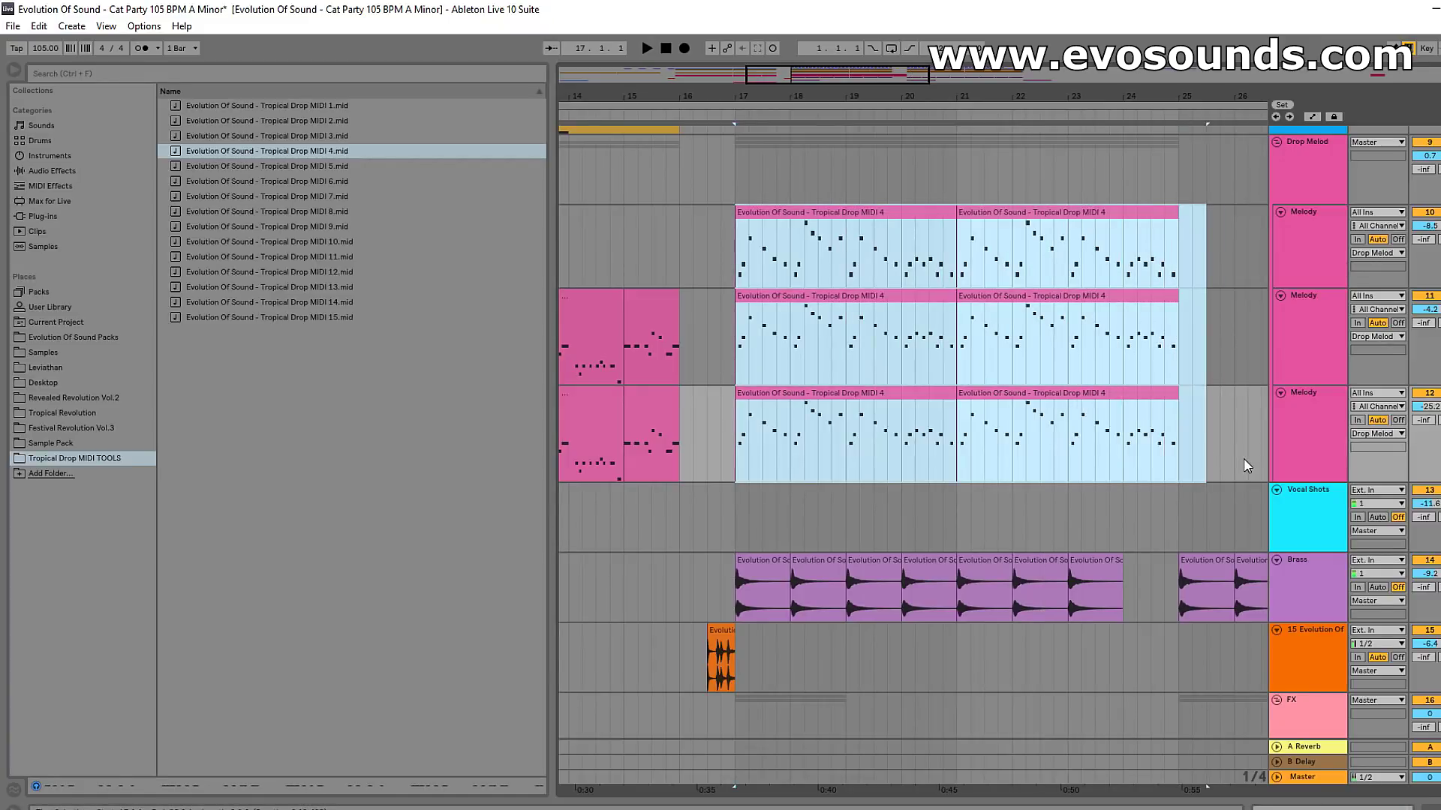
key("Delete")
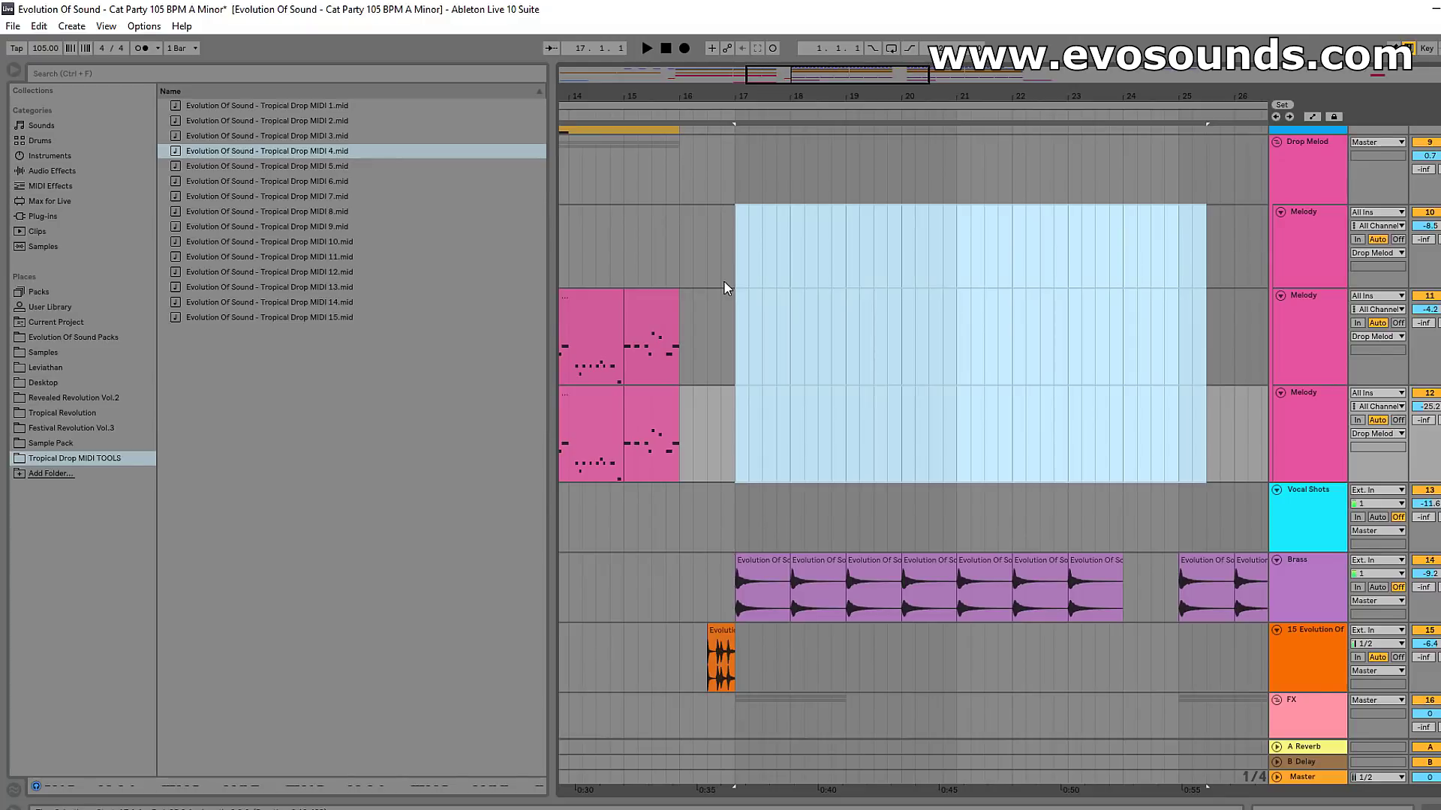
Preview the Tropical Drop MIDI 12, 13 and 8 files
left_click(296, 273)
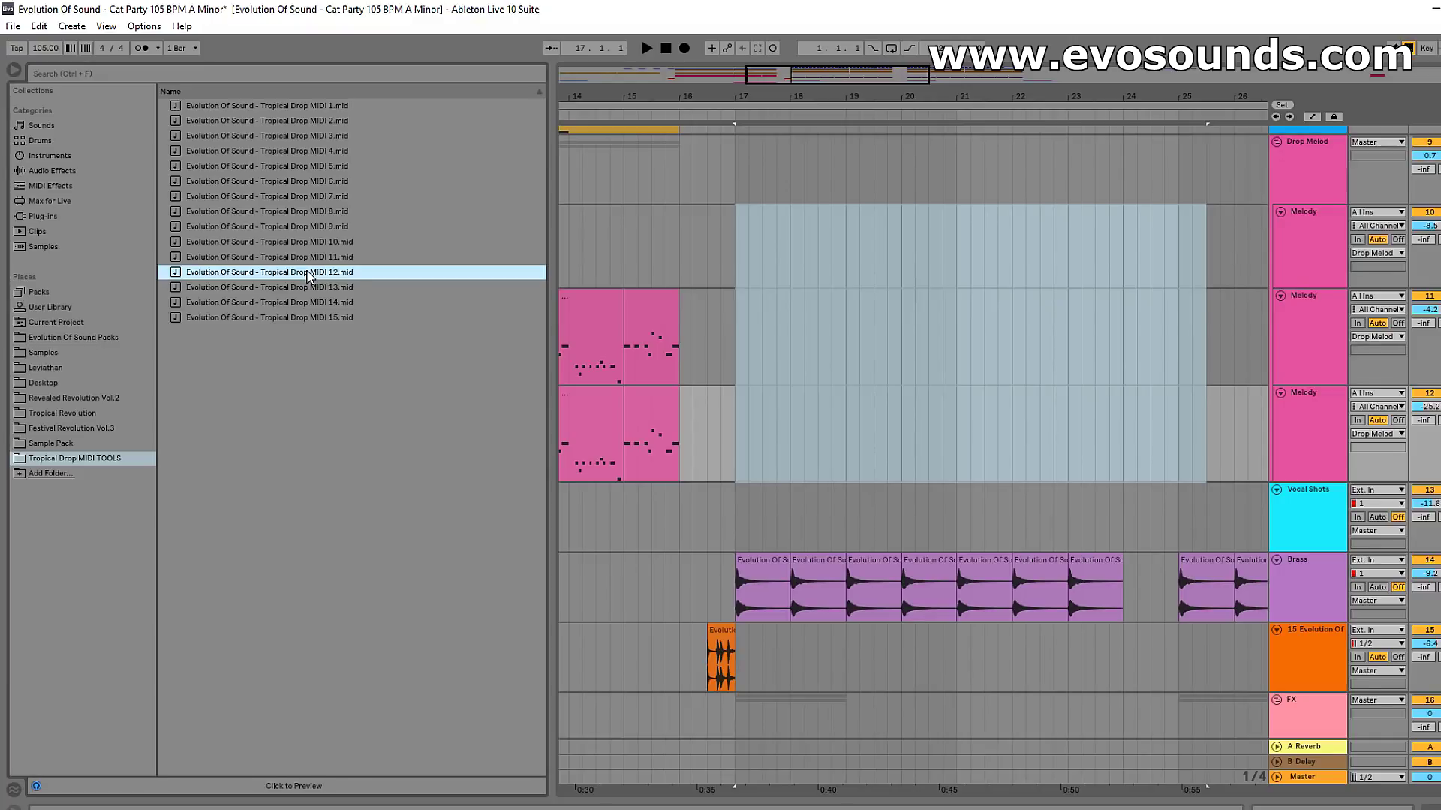
left_click(316, 287)
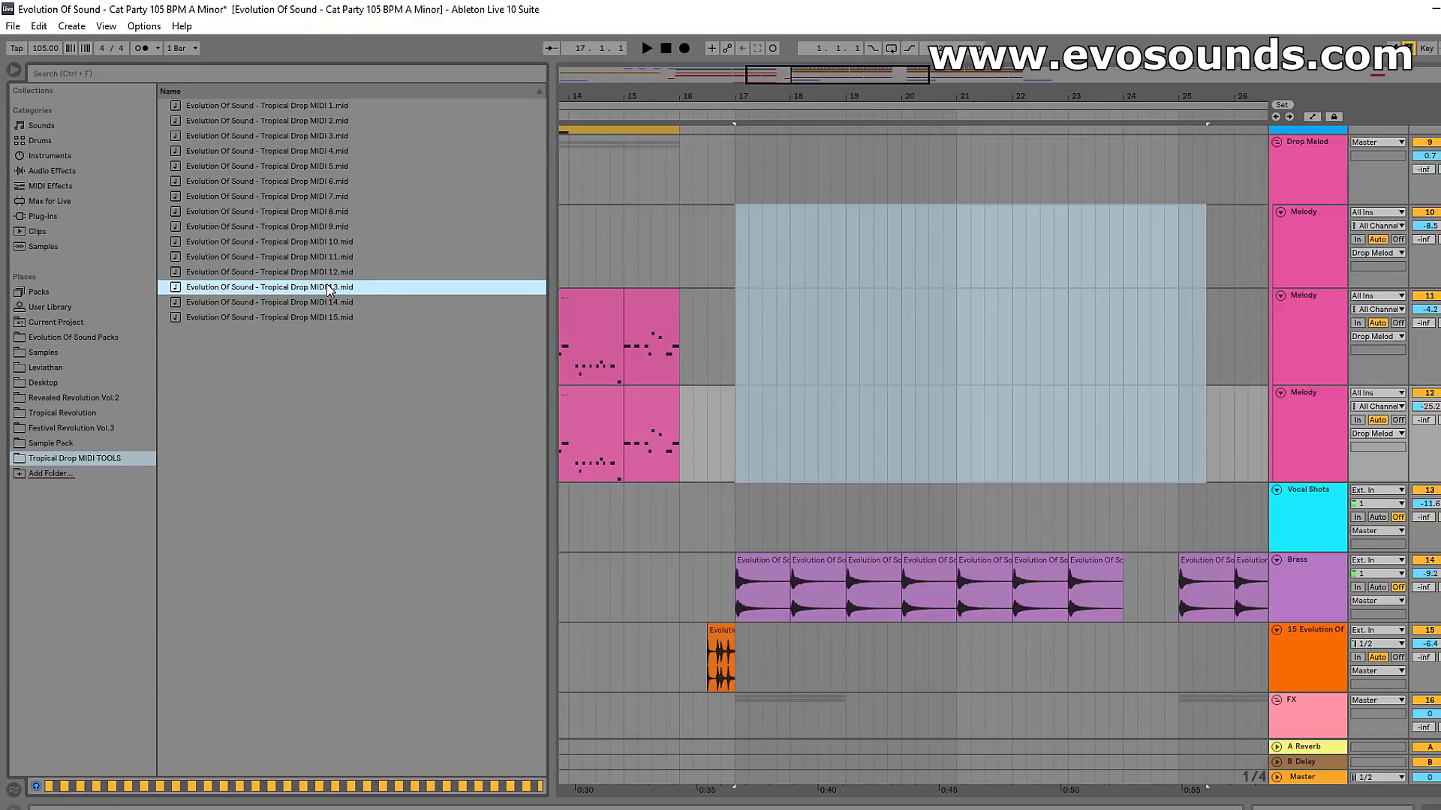
left_click(323, 211)
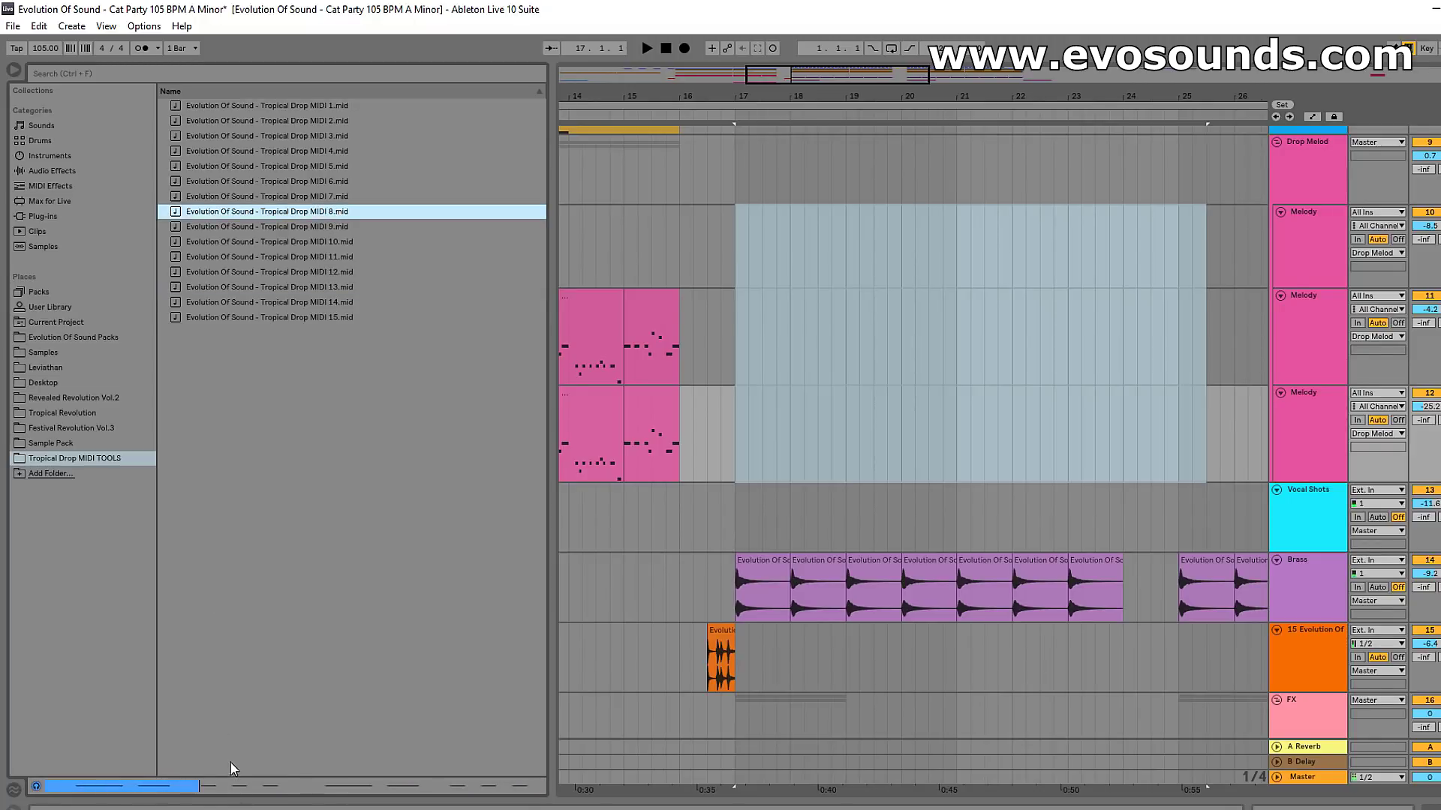
Preview the Tropical Drop MIDI 7 and 6 files, place MIDI 6 at bar 17 on the first Melody track, and play it
left_click(308, 196)
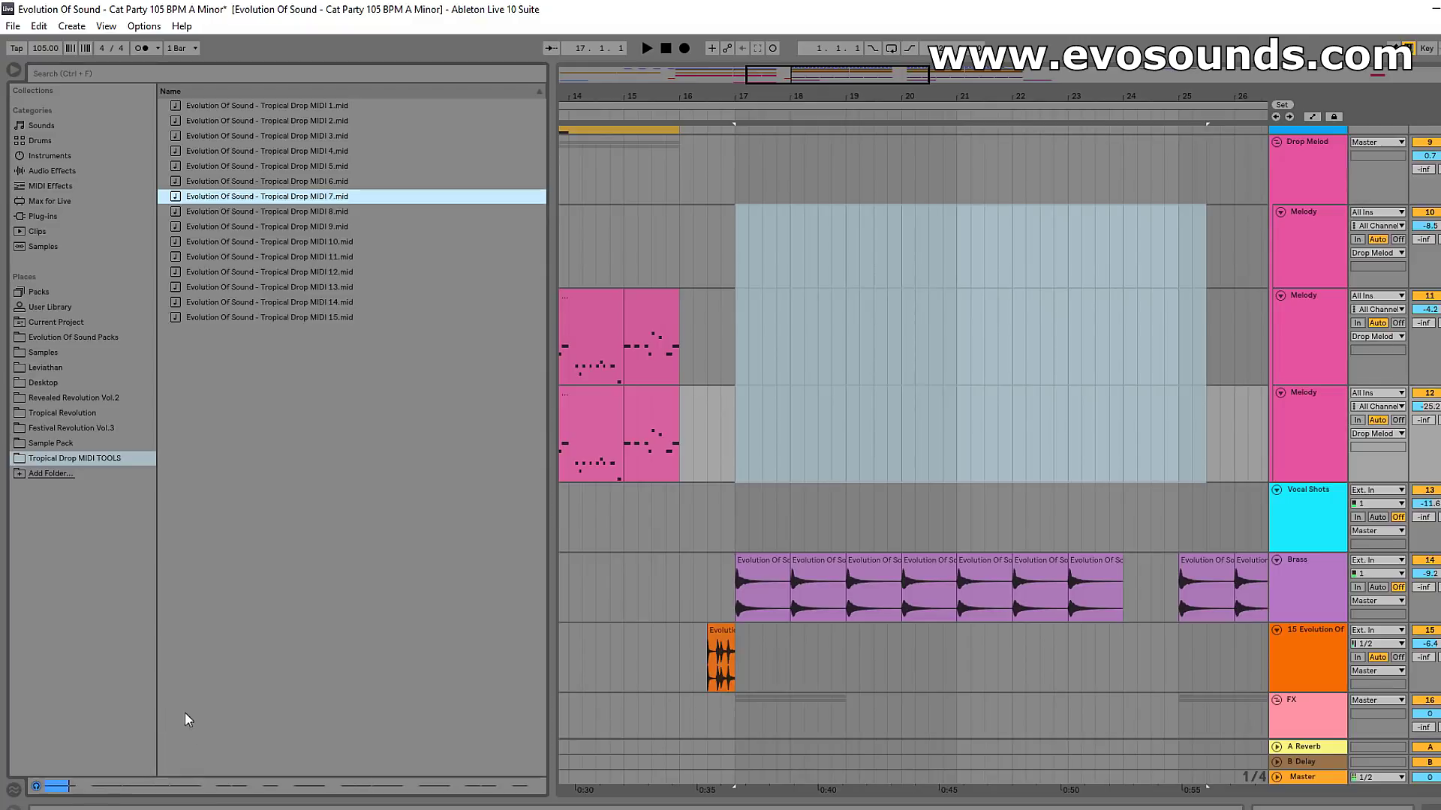
left_click(289, 187)
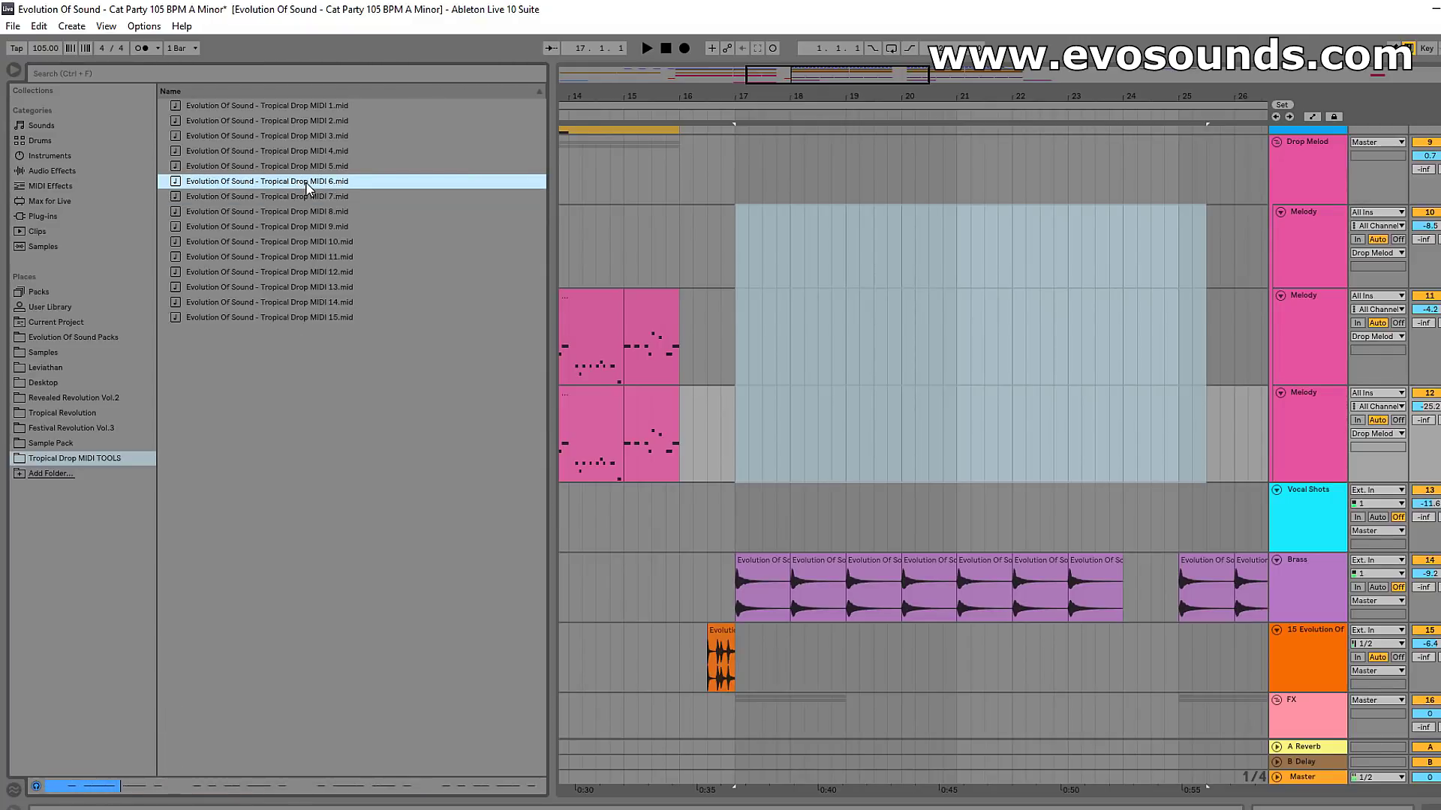
left_click_drag(308, 184, 773, 216)
double_click(774, 216)
key("space")
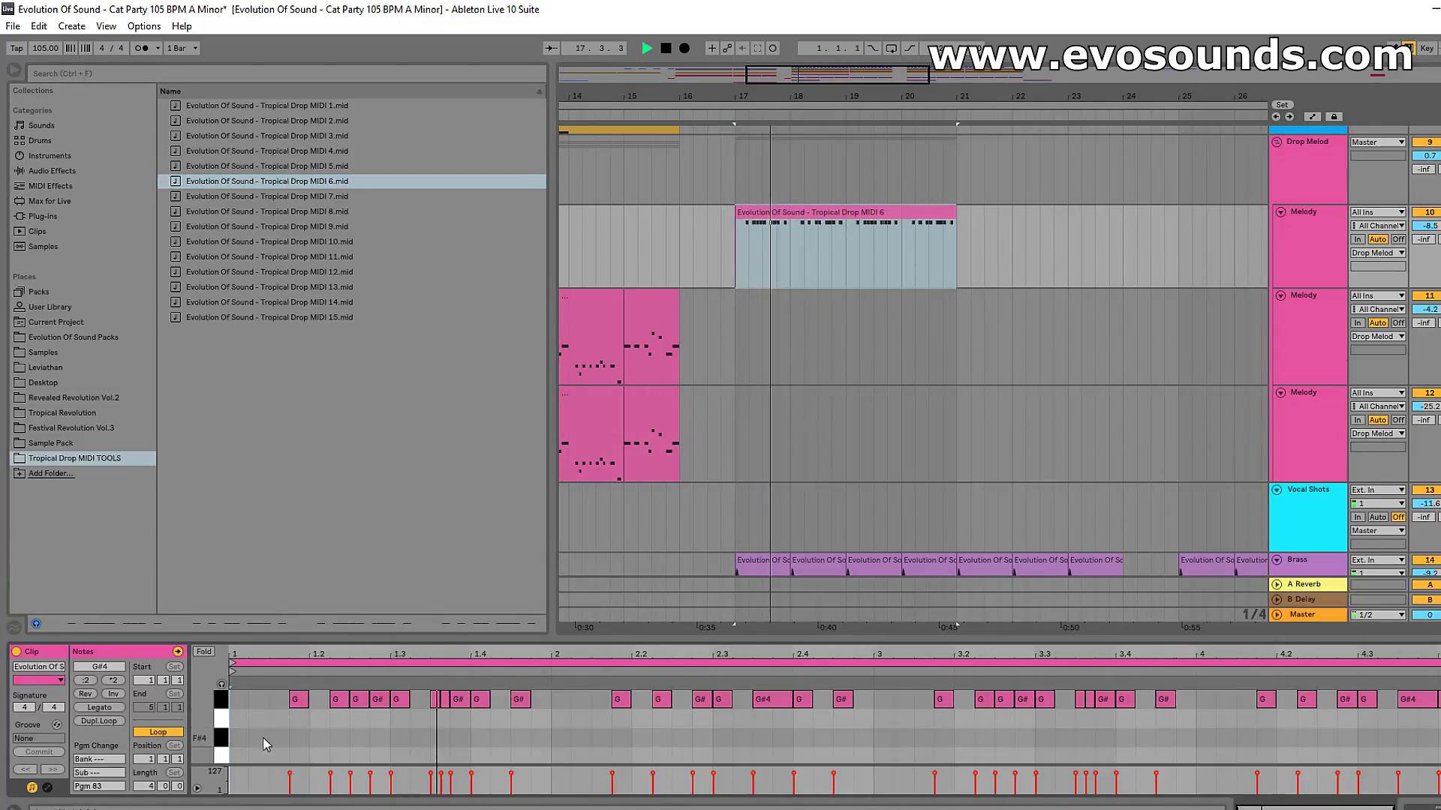
Transpose all notes of the bar 17 clip to A3, enlarge the note editor, and play the clip
left_click(420, 698)
key("Up")
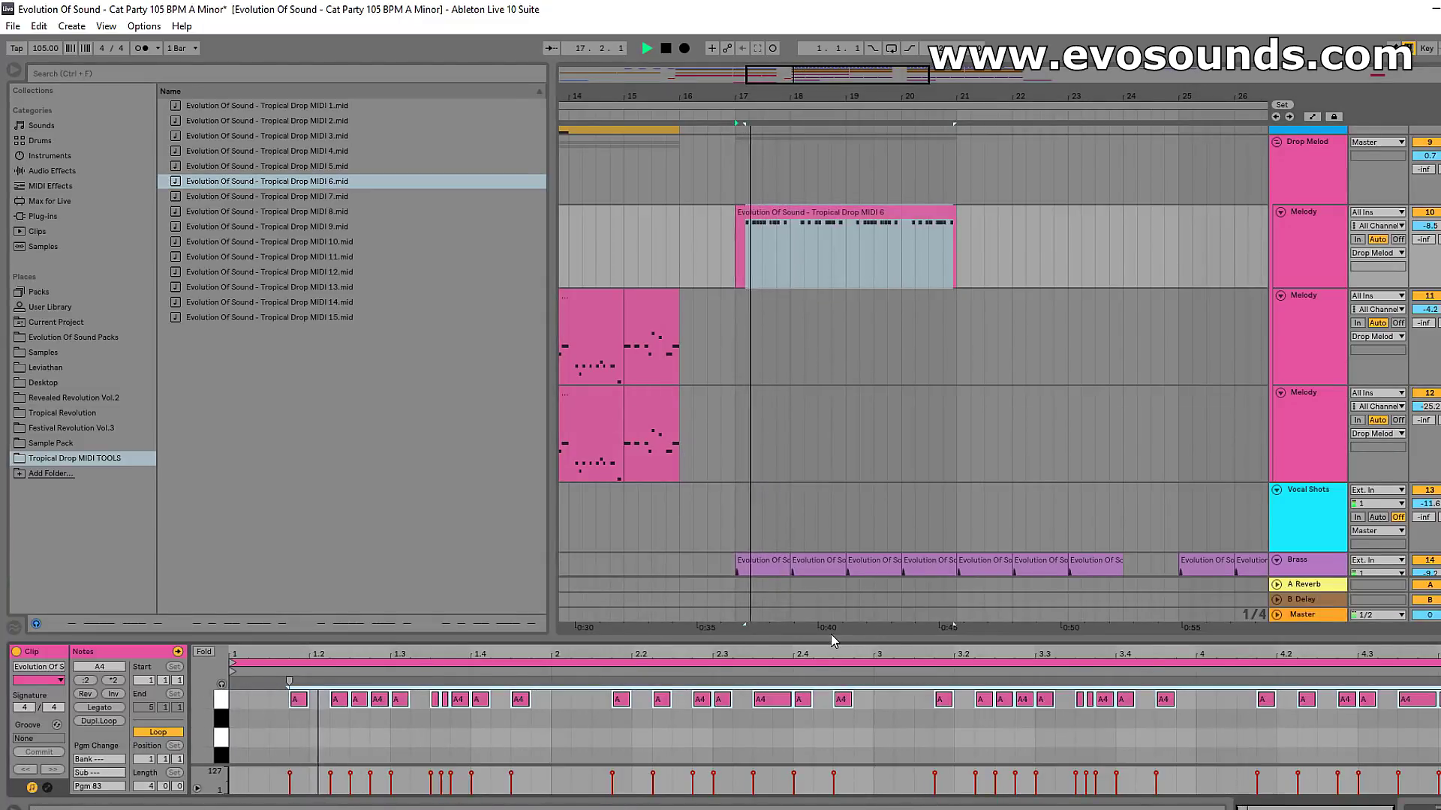
left_click_drag(882, 640, 882, 363)
key("space")
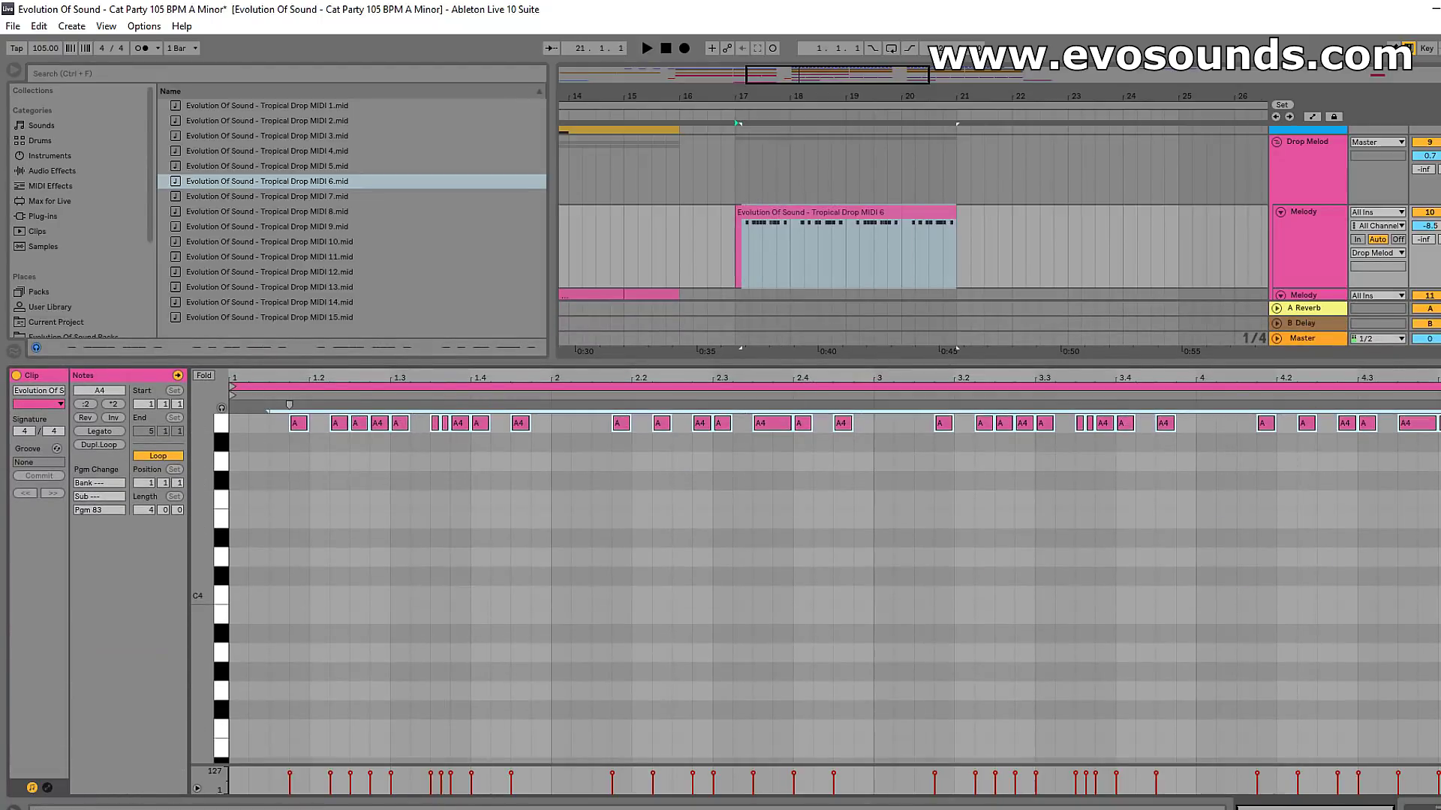
key("shift+Down")
key("space")
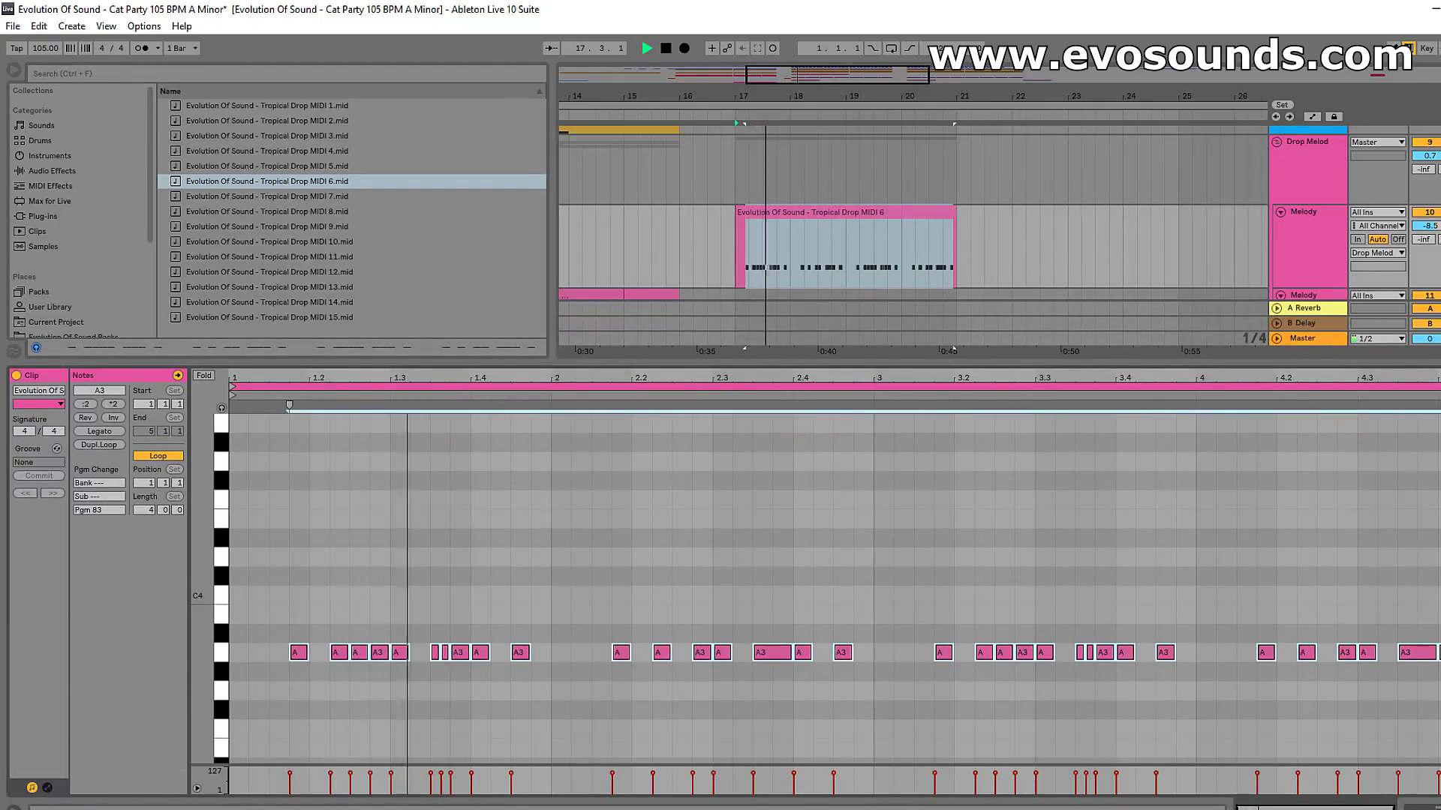
Move the first four notes of the clip to E4, C4, D4 and C4, and play the phrase
left_click(393, 444)
key("plus")
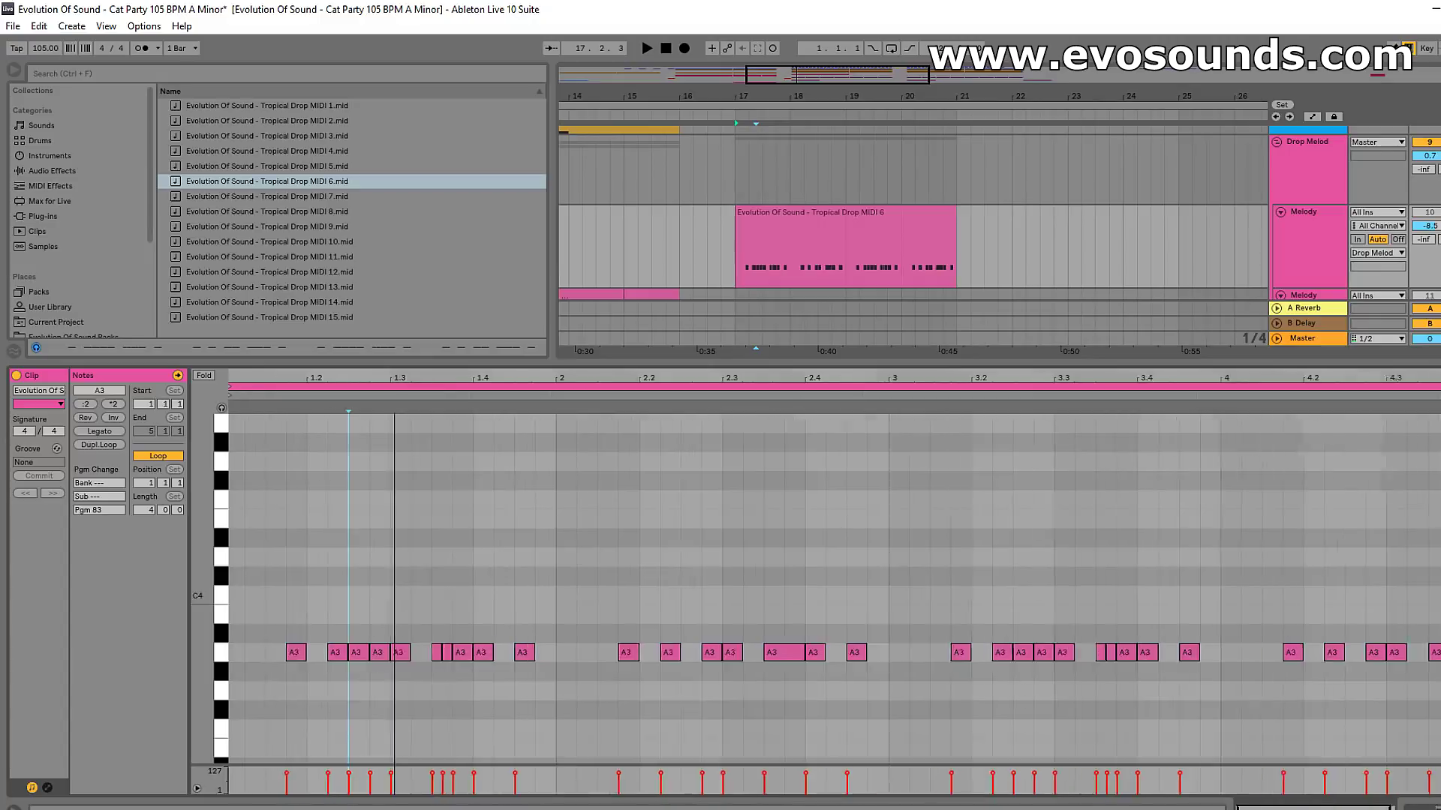
scroll(472, 578, "down", 3)
left_click(338, 539)
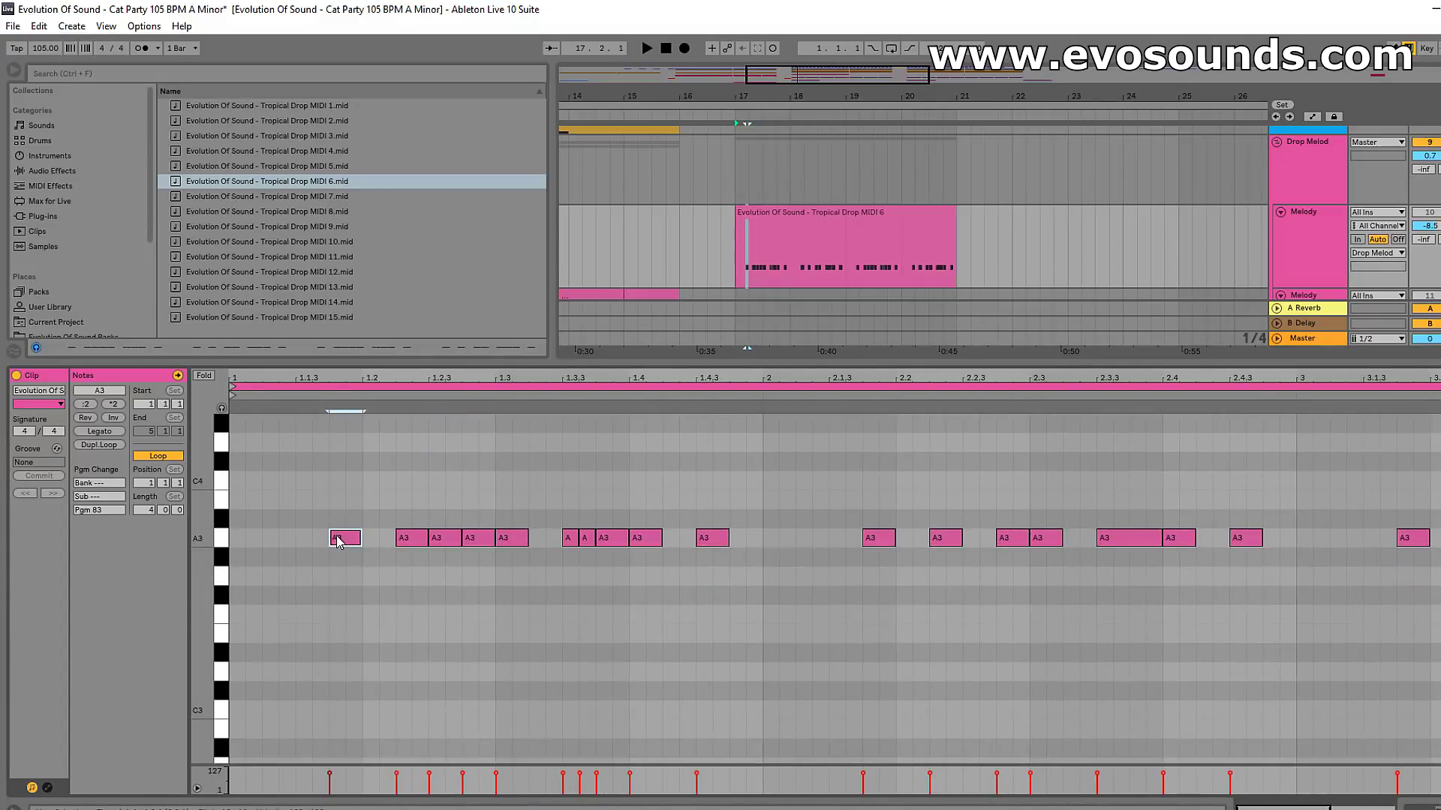
key("space")
scroll(345, 585, "up", 3)
left_click_drag(338, 635, 334, 518)
left_click_drag(404, 637, 402, 547)
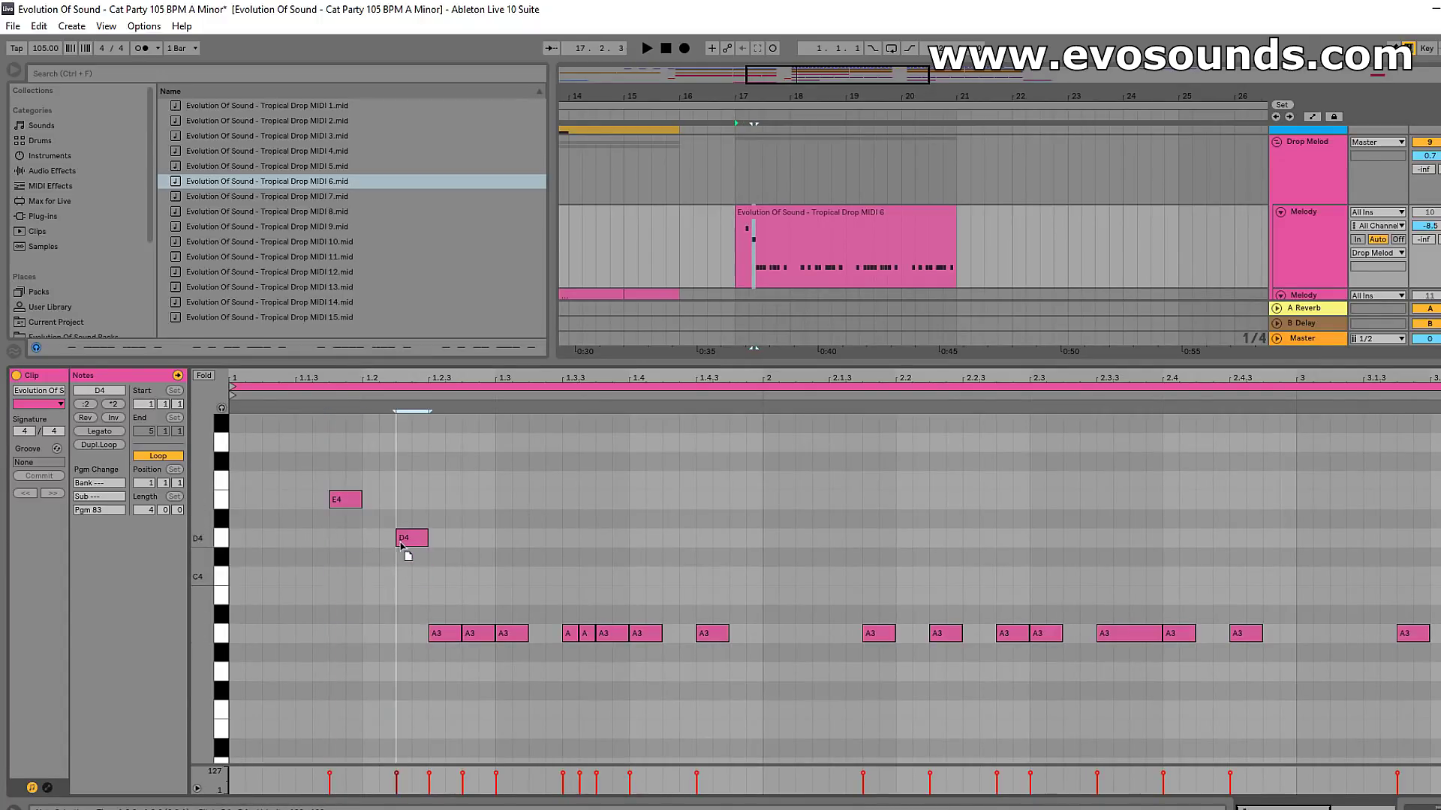
left_click_drag(440, 635, 435, 535)
left_click_drag(474, 644, 479, 586)
key("space")
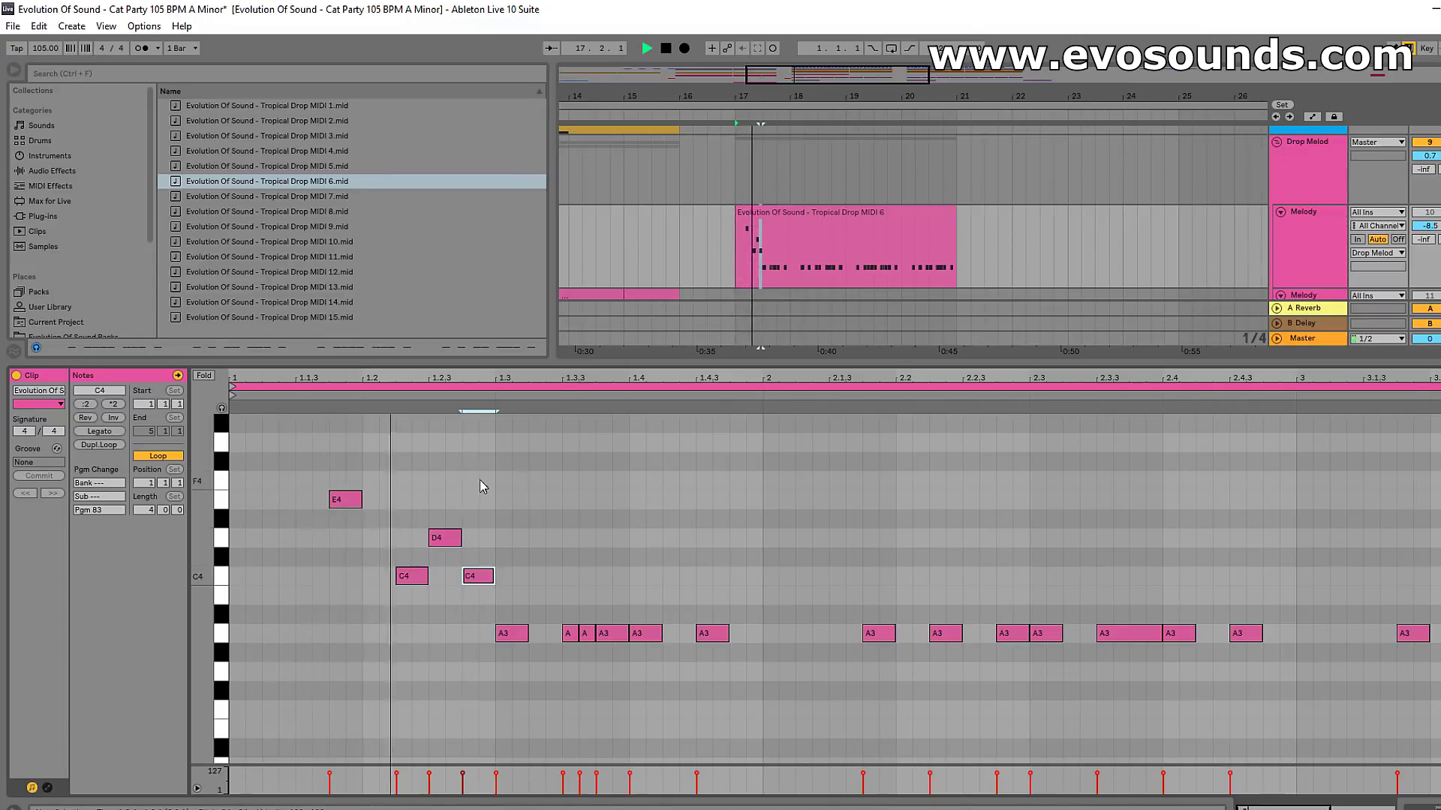
Set the second short note of the clip's first bar to B3 and that bar's last three notes to E4
left_click_drag(584, 635, 615, 579)
left_click_drag(637, 634, 636, 579)
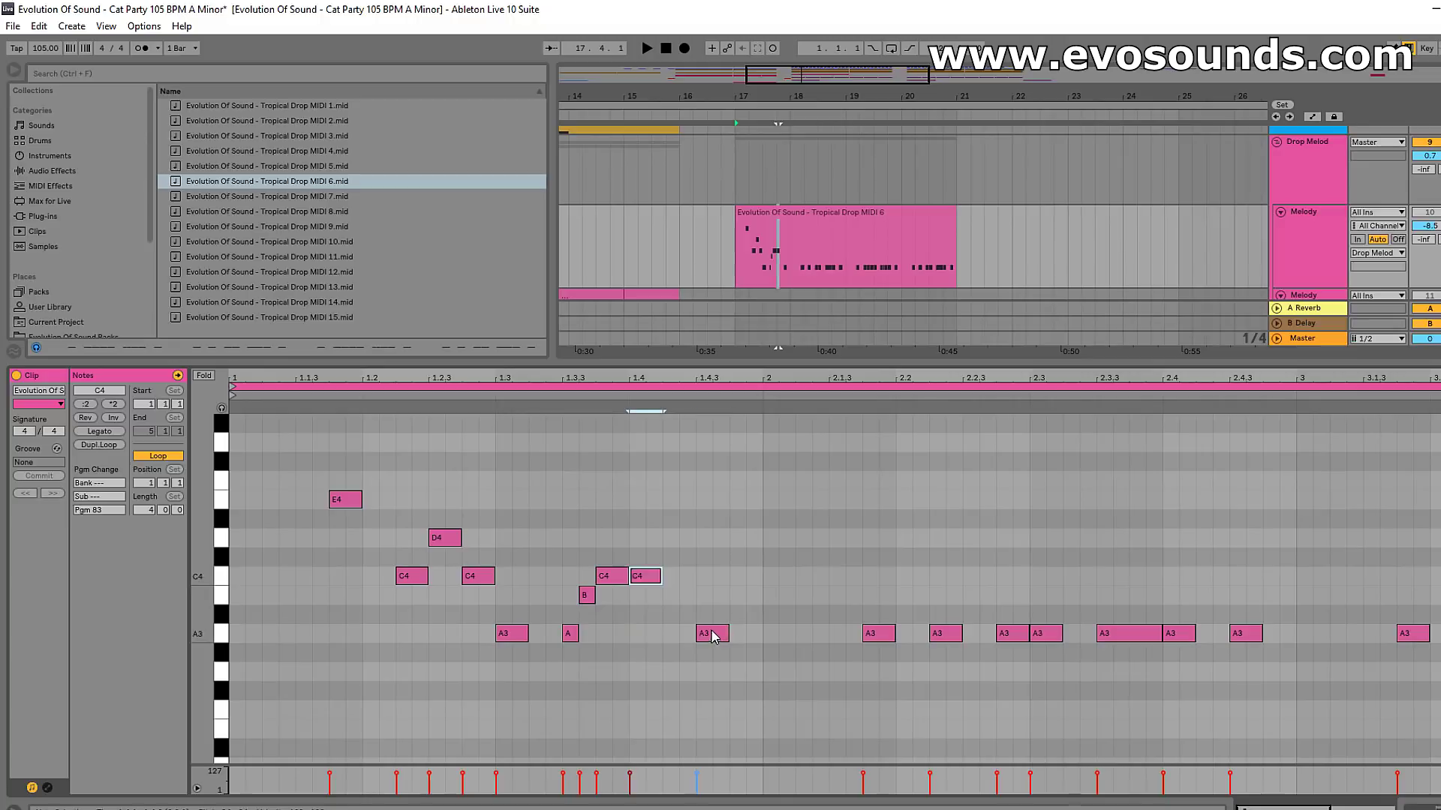
left_click_drag(713, 637, 712, 578)
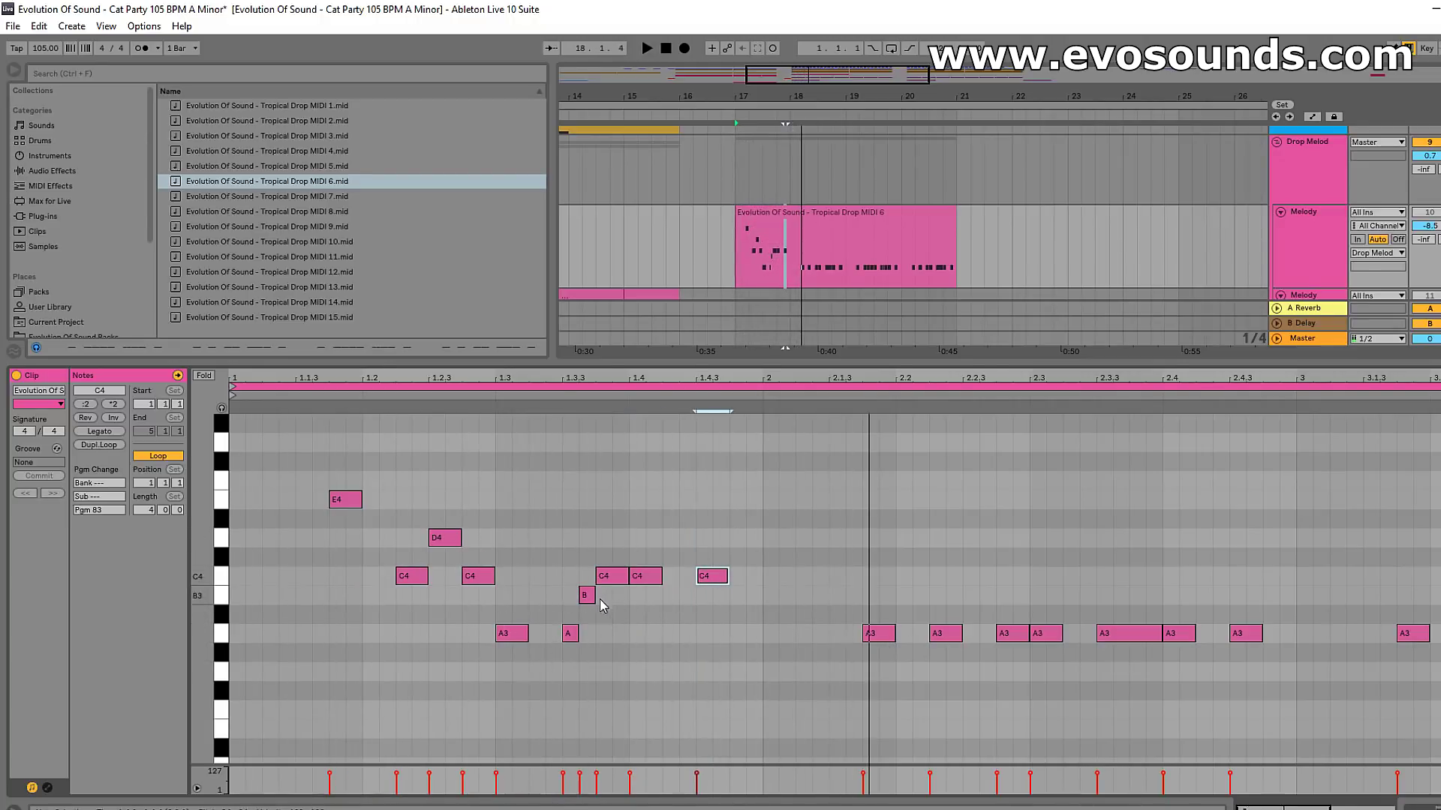
left_click_drag(611, 584, 615, 528)
key("space")
left_click_drag(644, 576, 644, 500)
left_click_drag(713, 576, 718, 498)
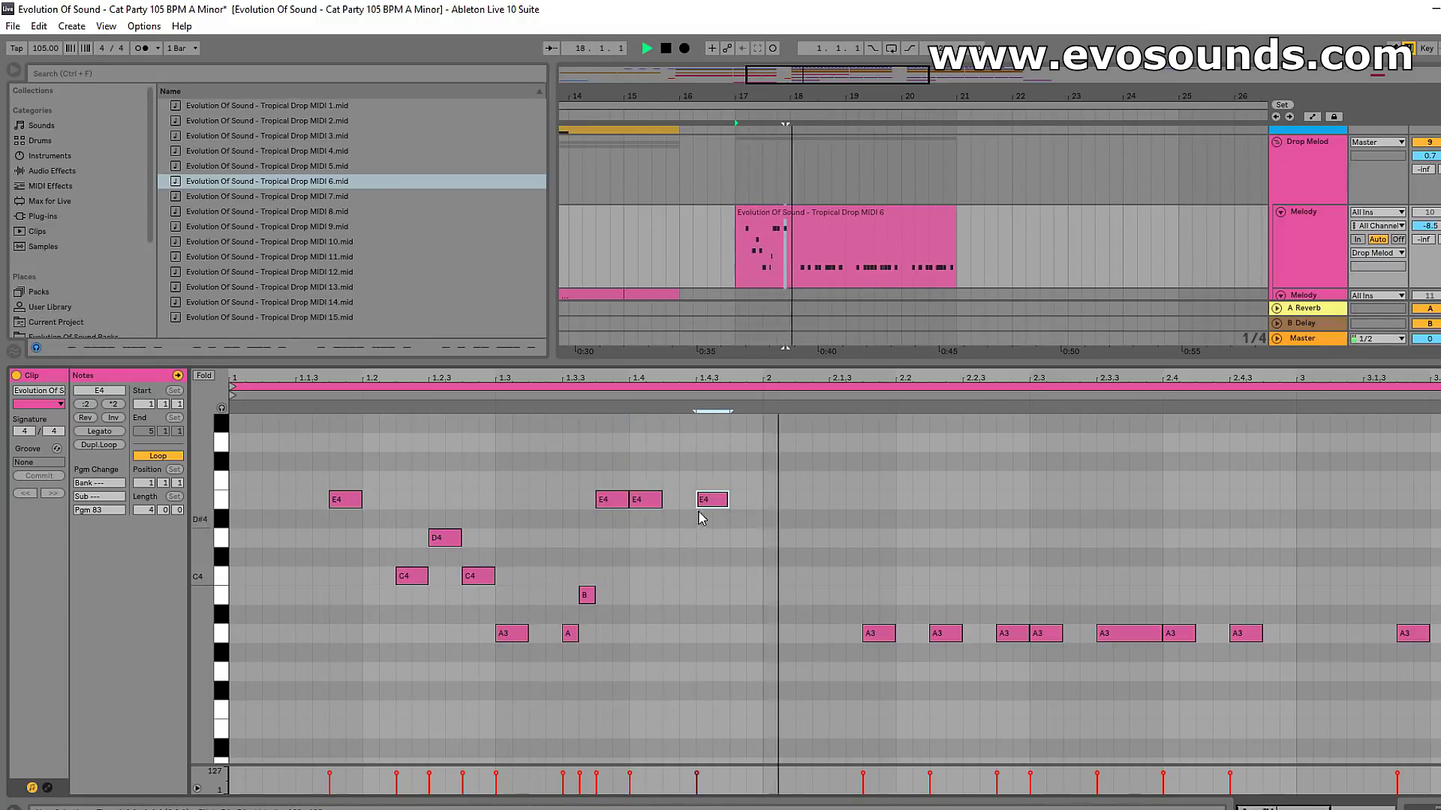
Change the first four notes of the clip to a descending A3, G3, F3, E3 line and play it
left_click_drag(353, 500, 353, 577)
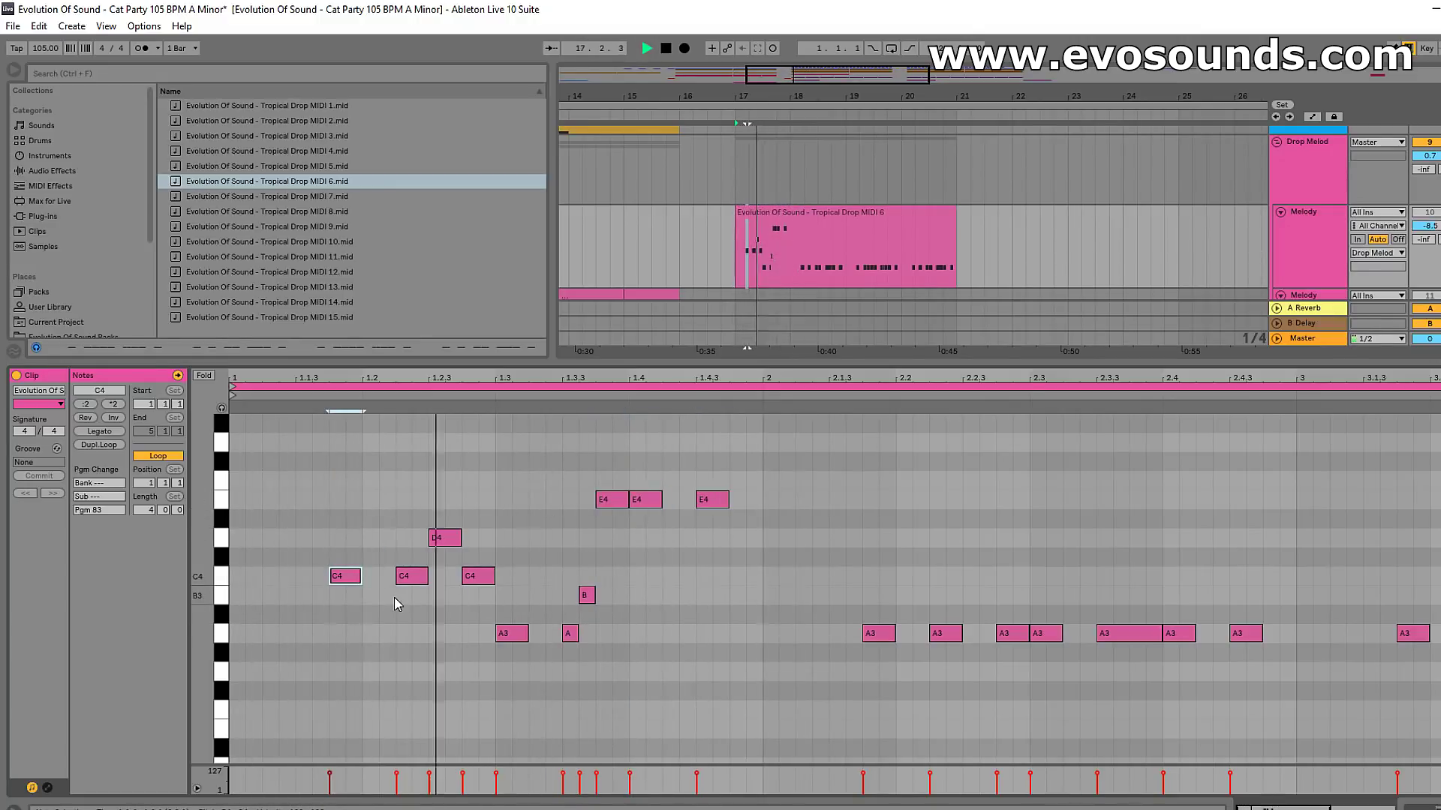
left_click_drag(353, 576, 358, 634)
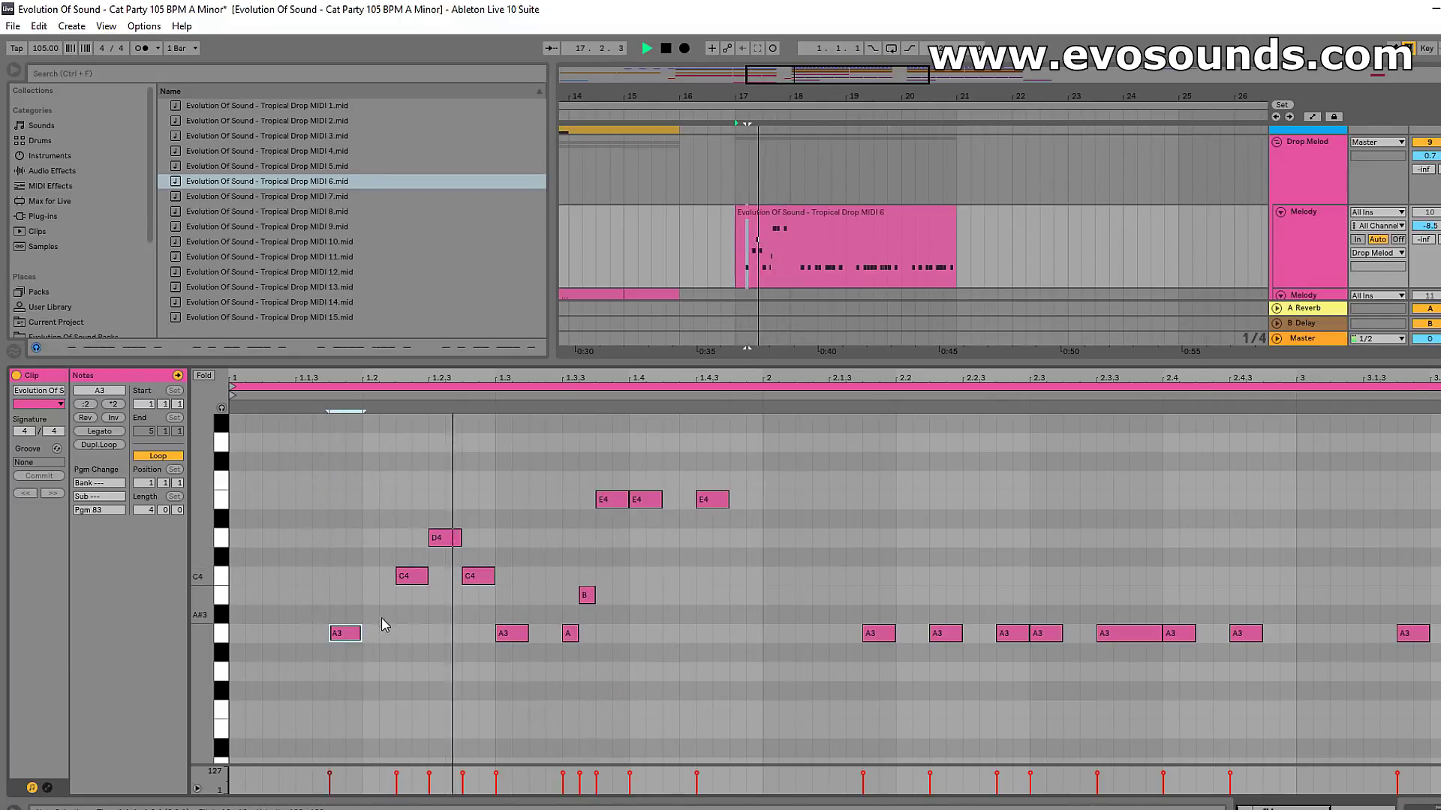
scroll(353, 574, "down", 3)
scroll(354, 574, "up", 2)
scroll(483, 598, "down", 2)
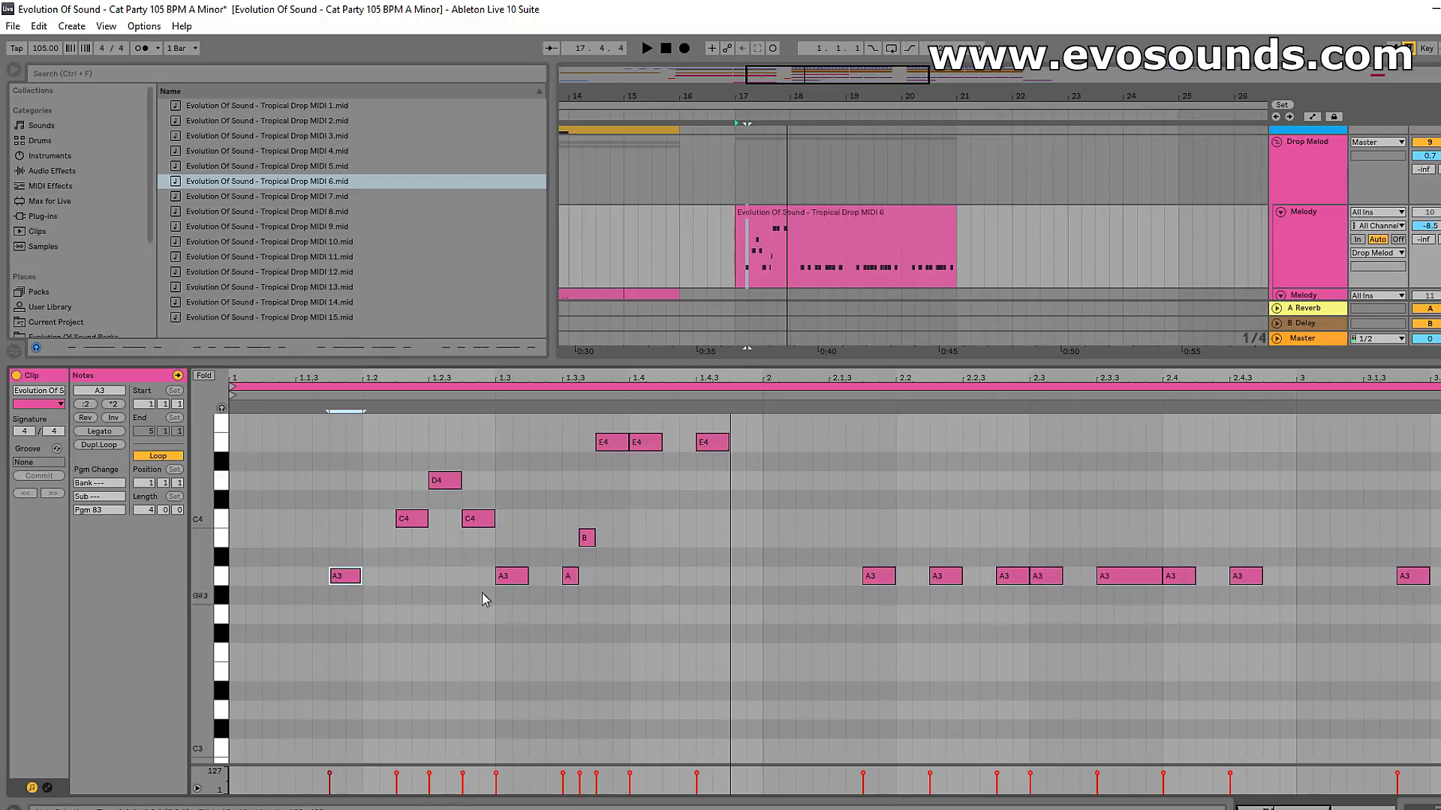
left_click_drag(421, 529, 424, 601)
left_click_drag(443, 492, 444, 664)
left_click_drag(476, 518, 478, 671)
key("space")
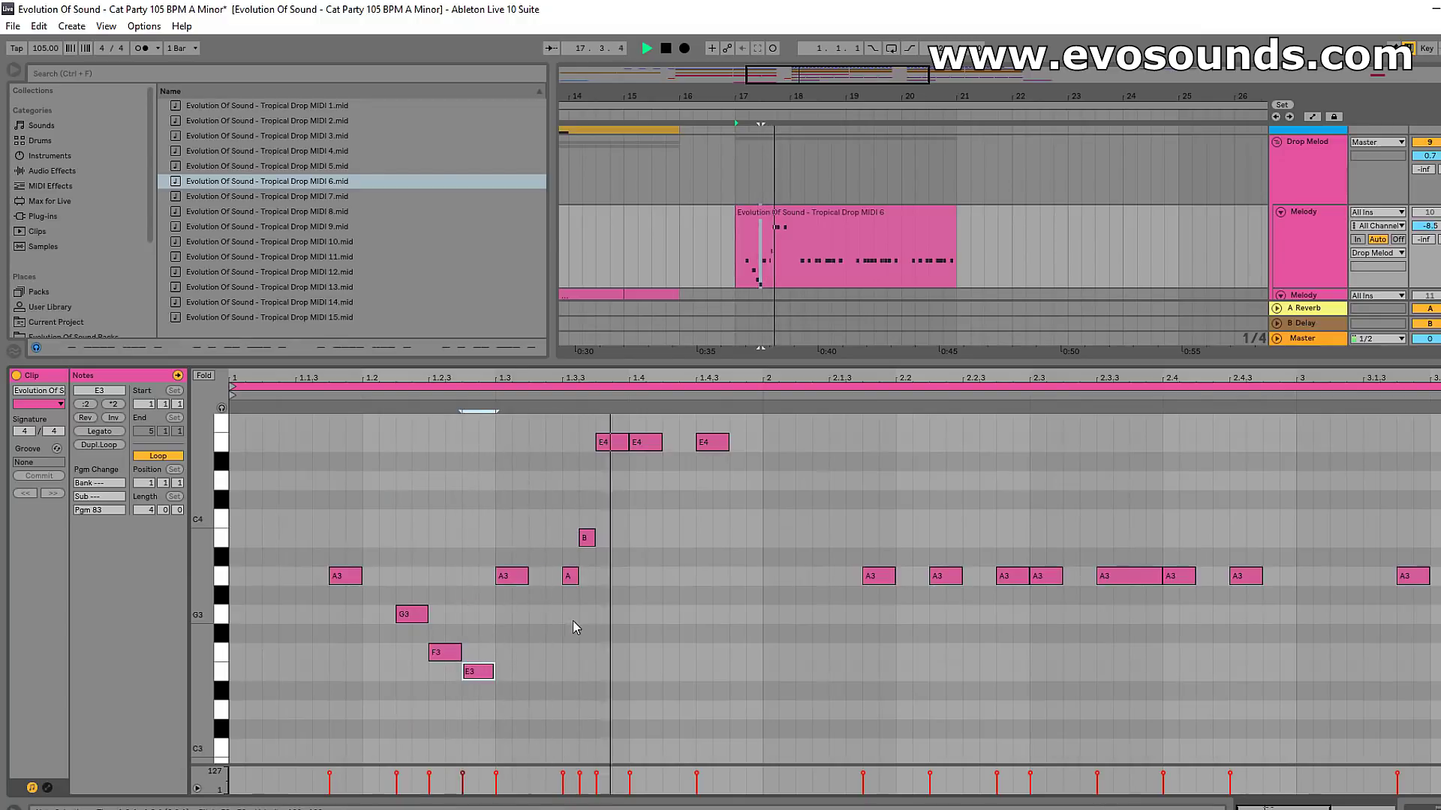
Set the two short notes of the first bar to C4 and B3 and its last three notes to A3, G3, A3
key("space")
left_click_drag(549, 508, 732, 429)
mouse_move(615, 444)
left_mouse_down()
mouse_move(599, 572)
mouse_move(611, 617)
mouse_move(572, 523)
left_mouse_up()
left_click(578, 591)
left_click(612, 614)
left_click_drag(613, 617, 710, 579)
key("space")
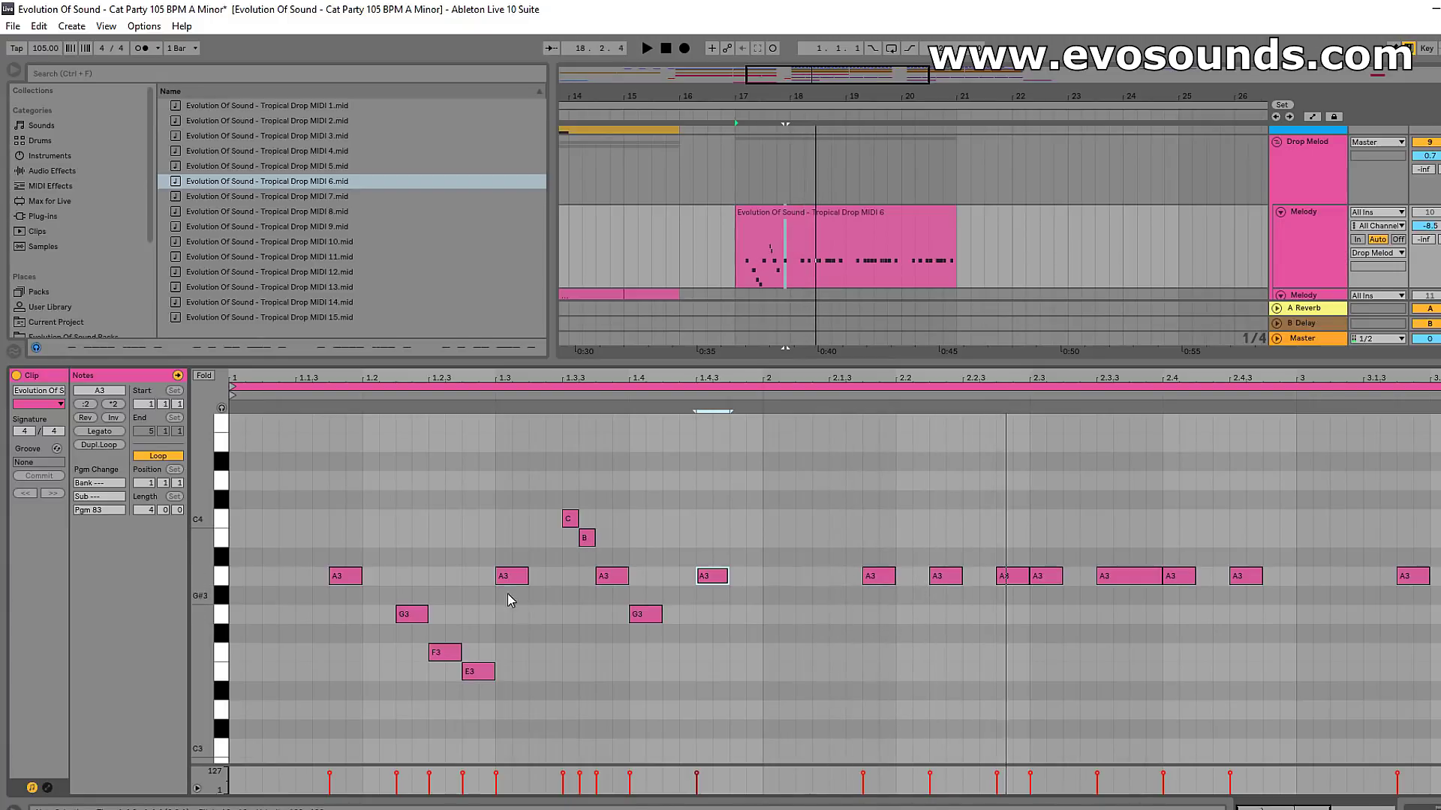
Change the second, third and fourth notes of the first bar to C4, B3 and G3
left_click_drag(419, 625, 476, 614)
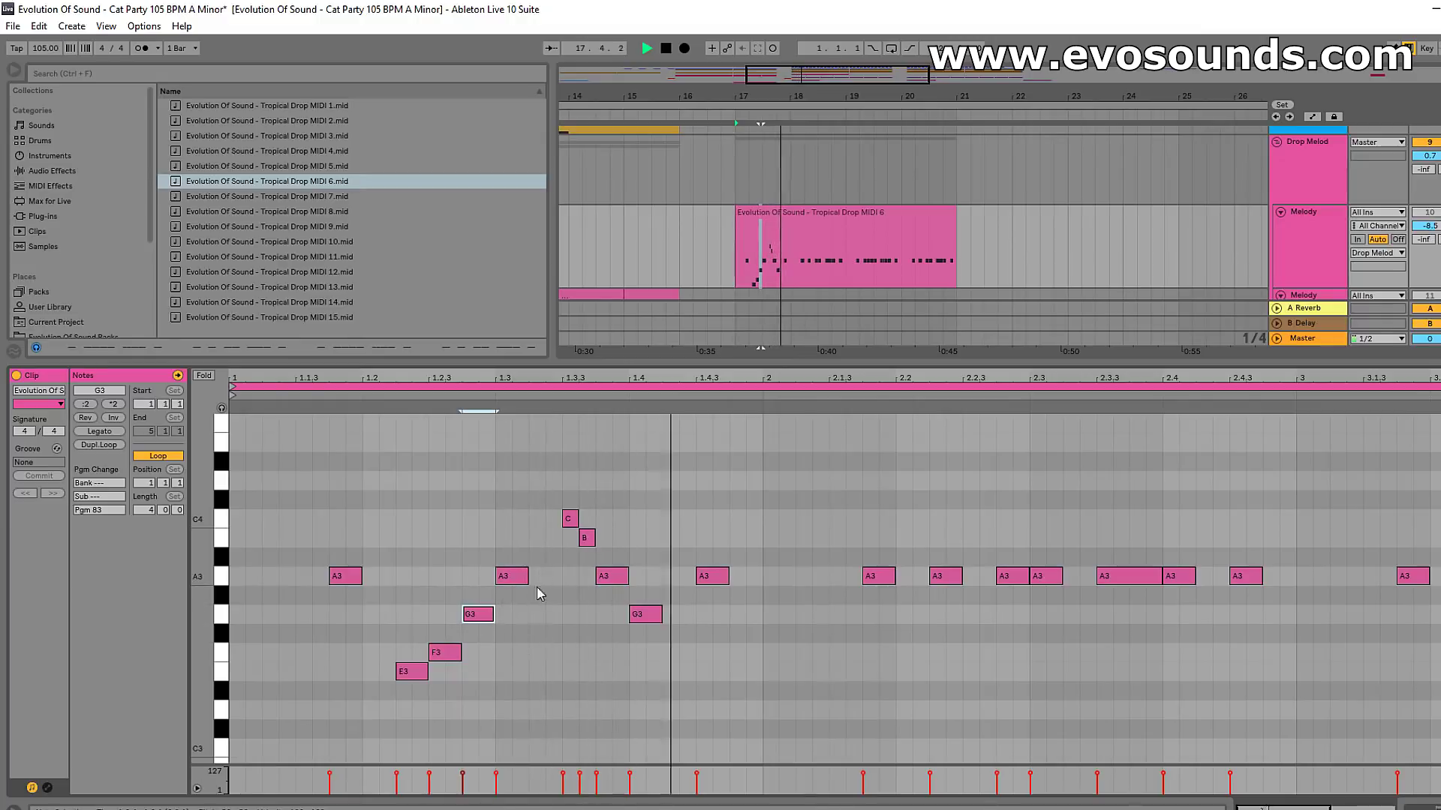
left_click_drag(424, 674, 418, 528)
left_click_drag(458, 652, 453, 538)
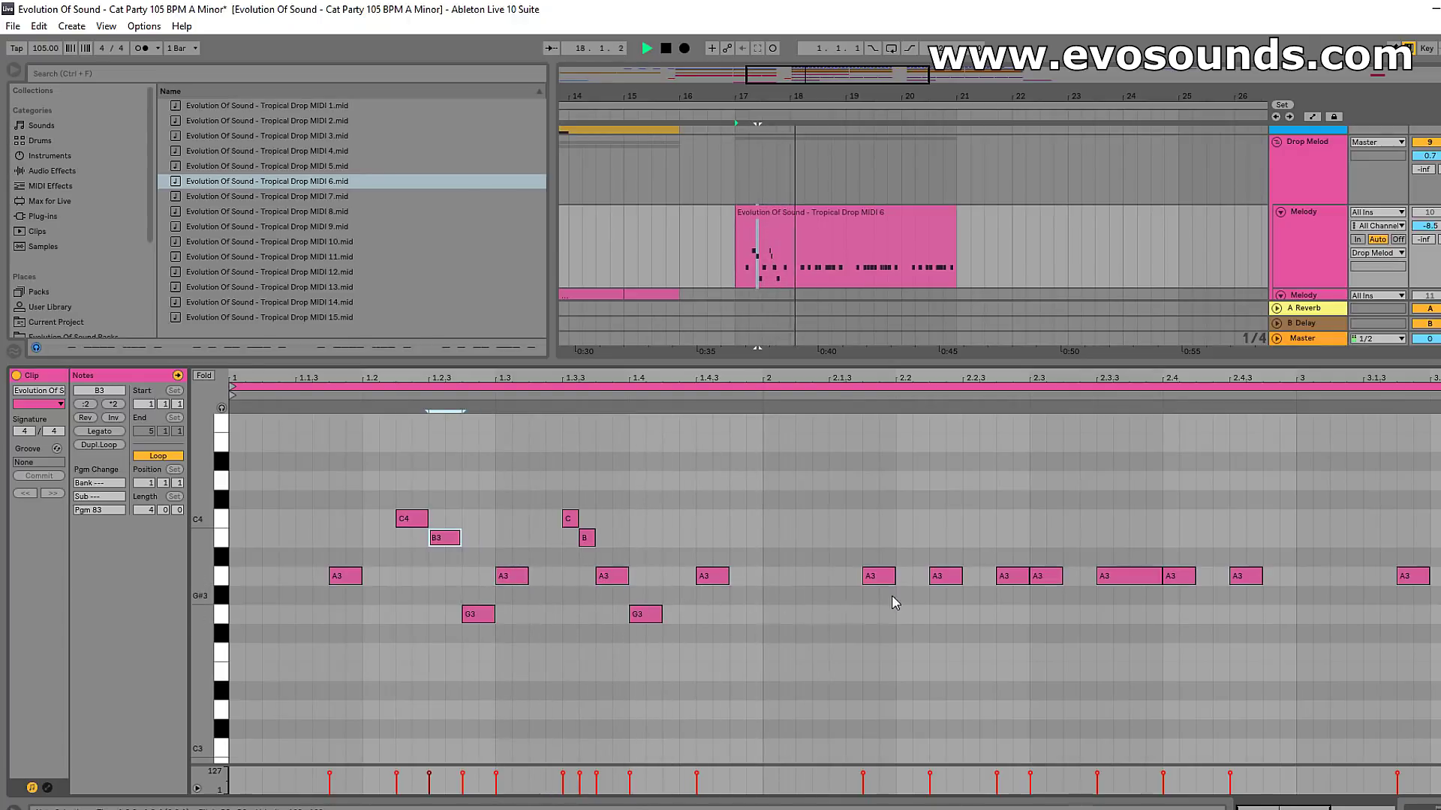
Raise the second note of the clip's second bar to C4 and the third note to D4
scroll(875, 592, "up", 1)
left_click_drag(943, 598, 941, 561)
key("space")
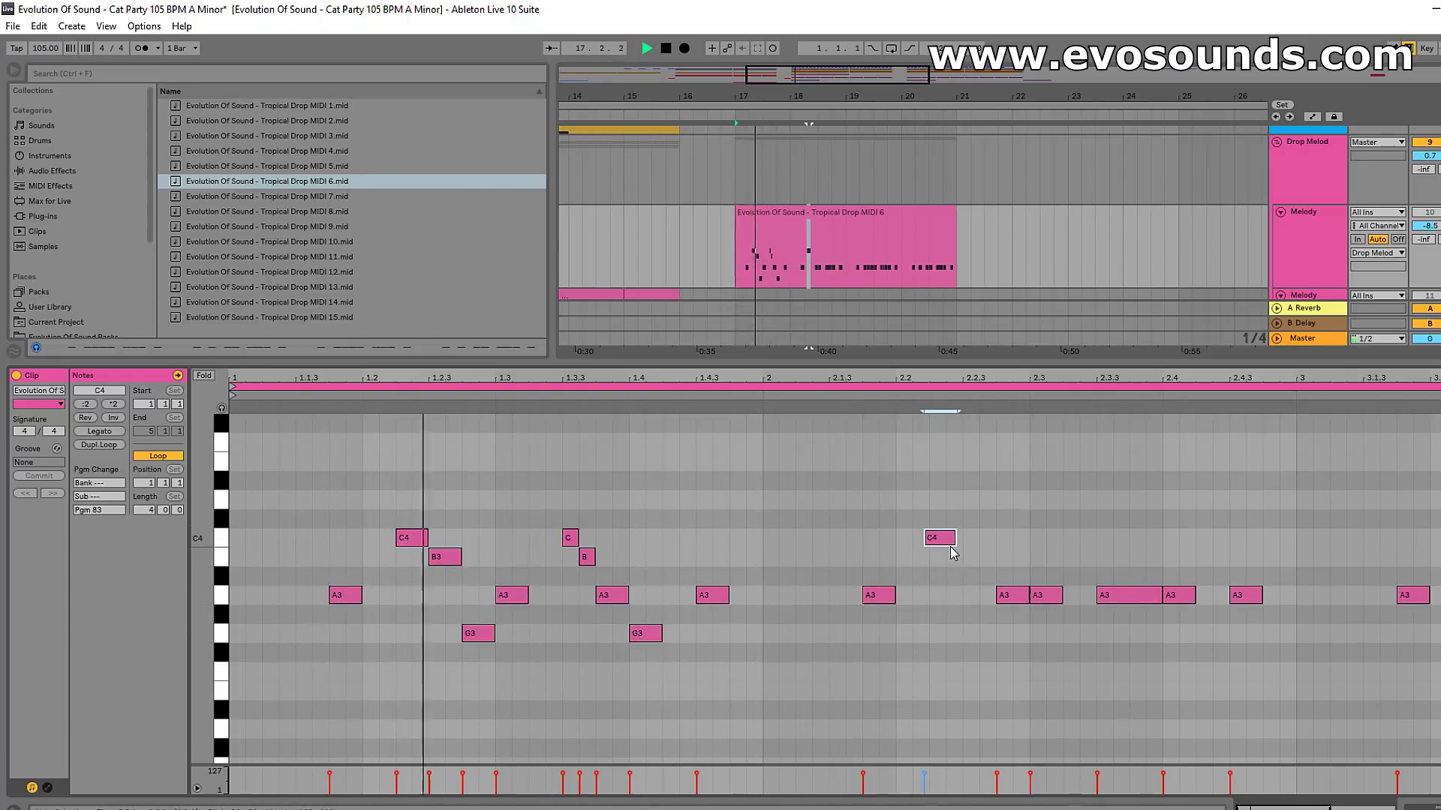
key("ctrl+z")
left_click(1013, 596)
key("Up")
key("Up")
key("Up")
key("Up")
key("Up")
Raise the fourth and sixth notes of the clip's second bar to B3 and play the phrase
left_click(1046, 595)
key("Up")
key("Up")
left_click(1170, 596)
key("Up")
key("Up")
key("space")
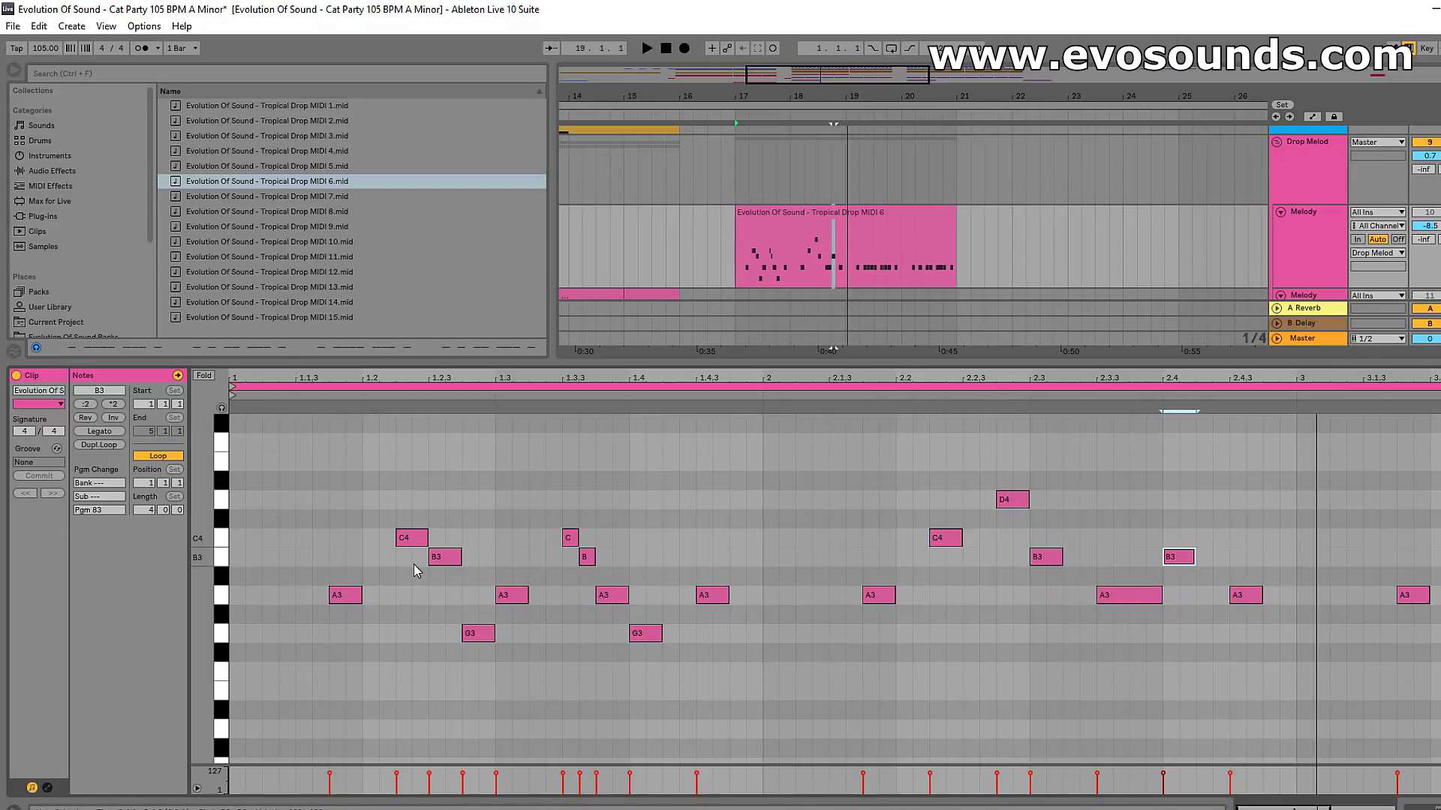
Change the first five notes of the clip to an alternating E4, D4, E4, D4, E4 pattern
left_click_drag(349, 595, 349, 464)
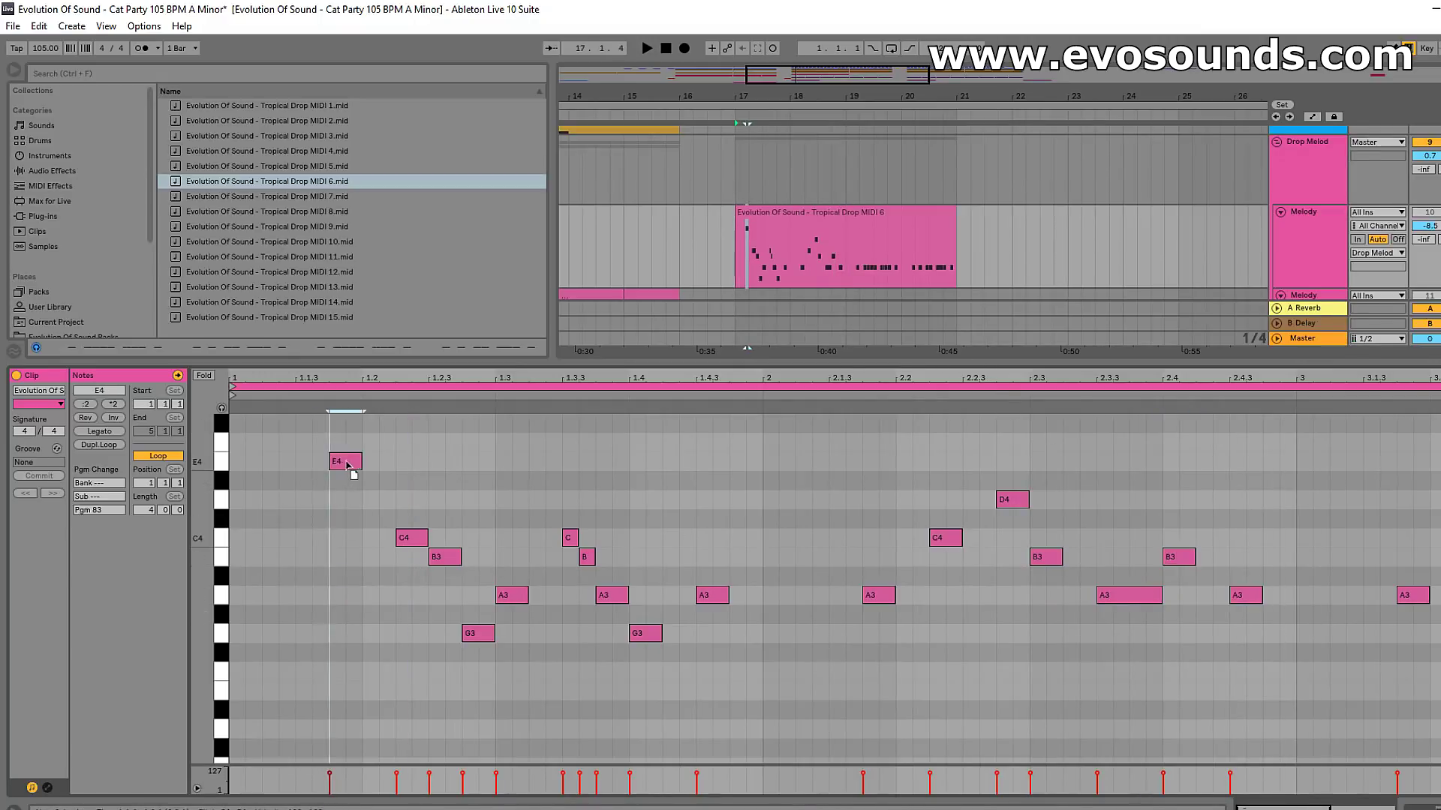
left_click_drag(402, 539, 405, 501)
left_click_drag(450, 558, 453, 480)
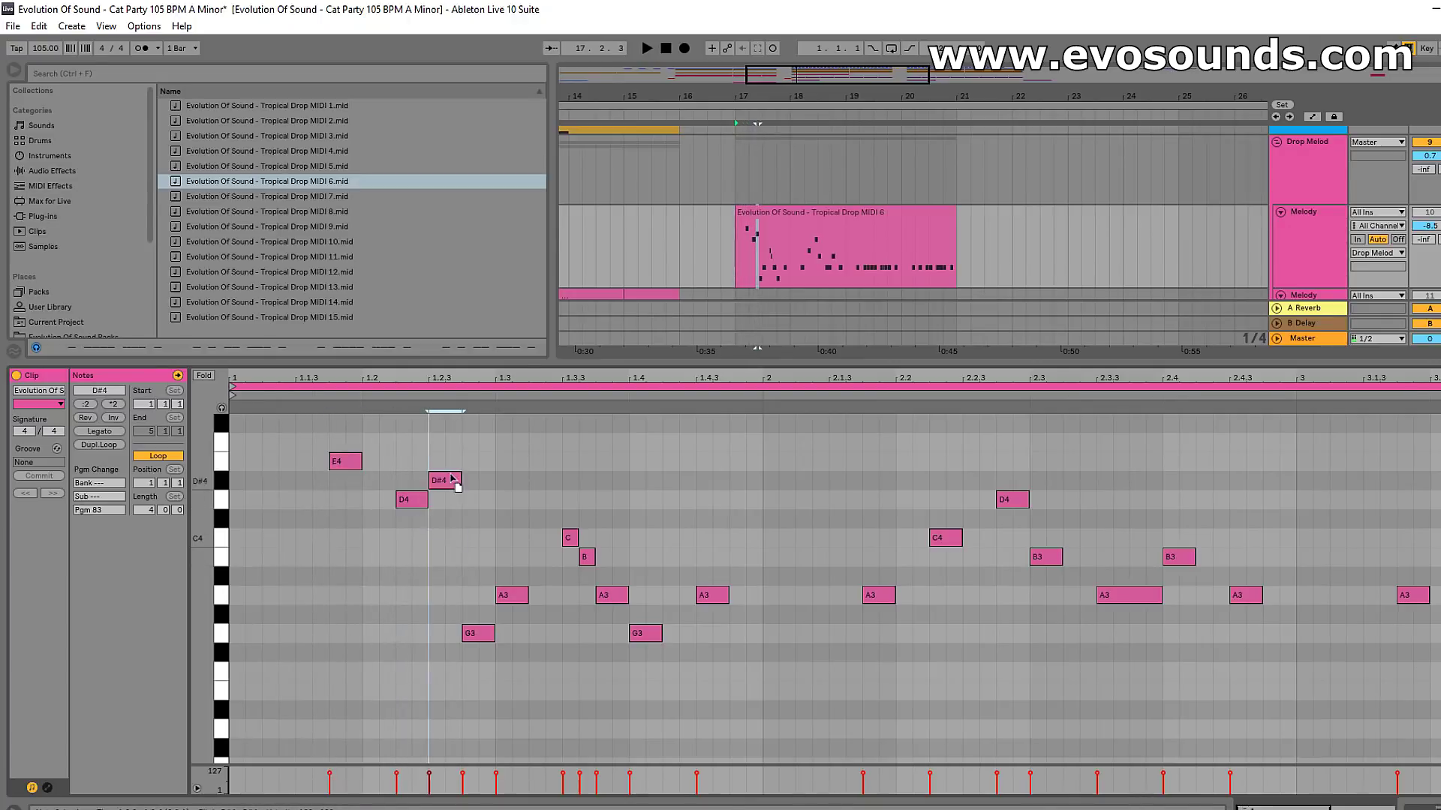
left_click_drag(474, 632, 482, 499)
left_click_drag(508, 595, 518, 480)
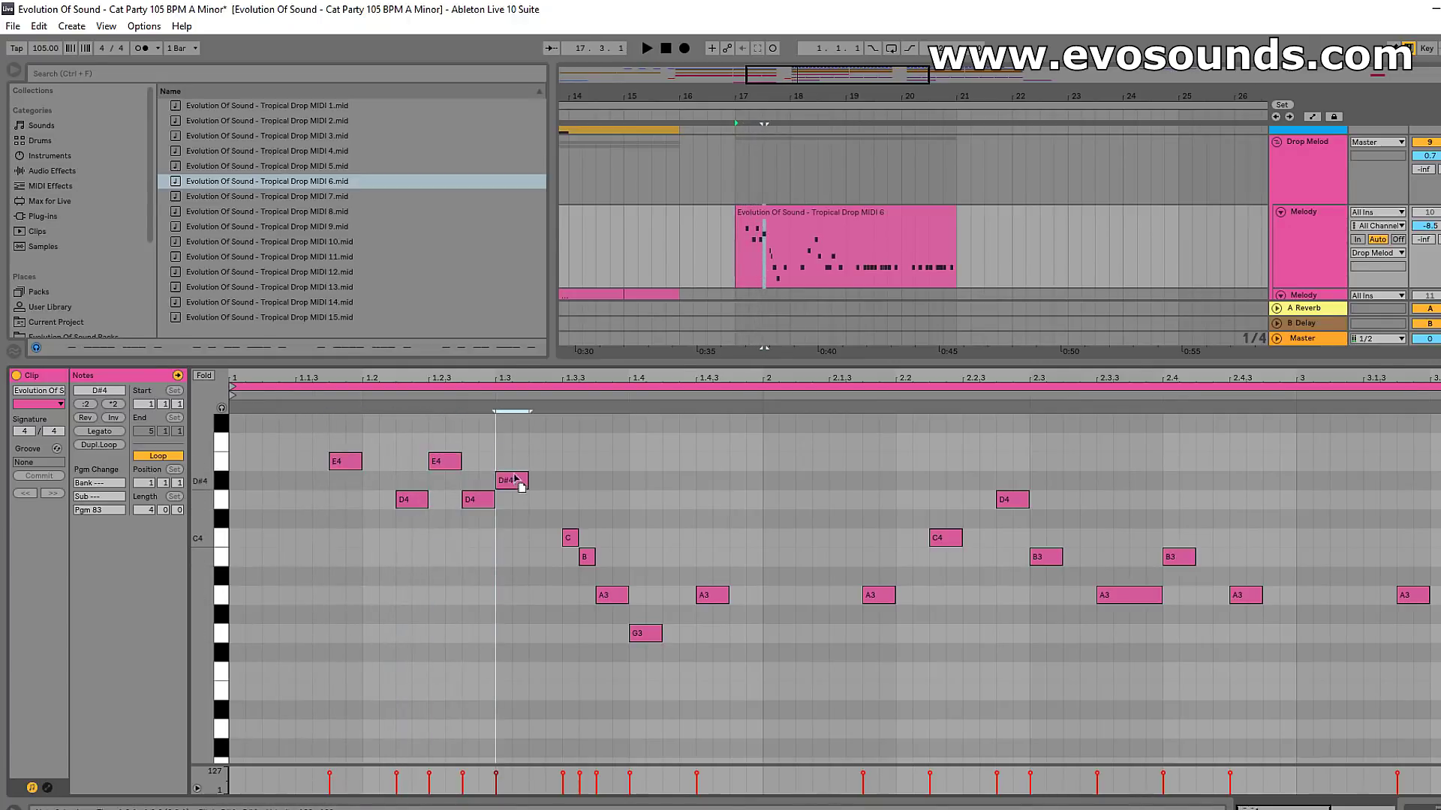
Set the first bar's two short notes to D4 and C4 and its last three notes to D4, E4, D4, and play it
left_click_drag(559, 577, 578, 534)
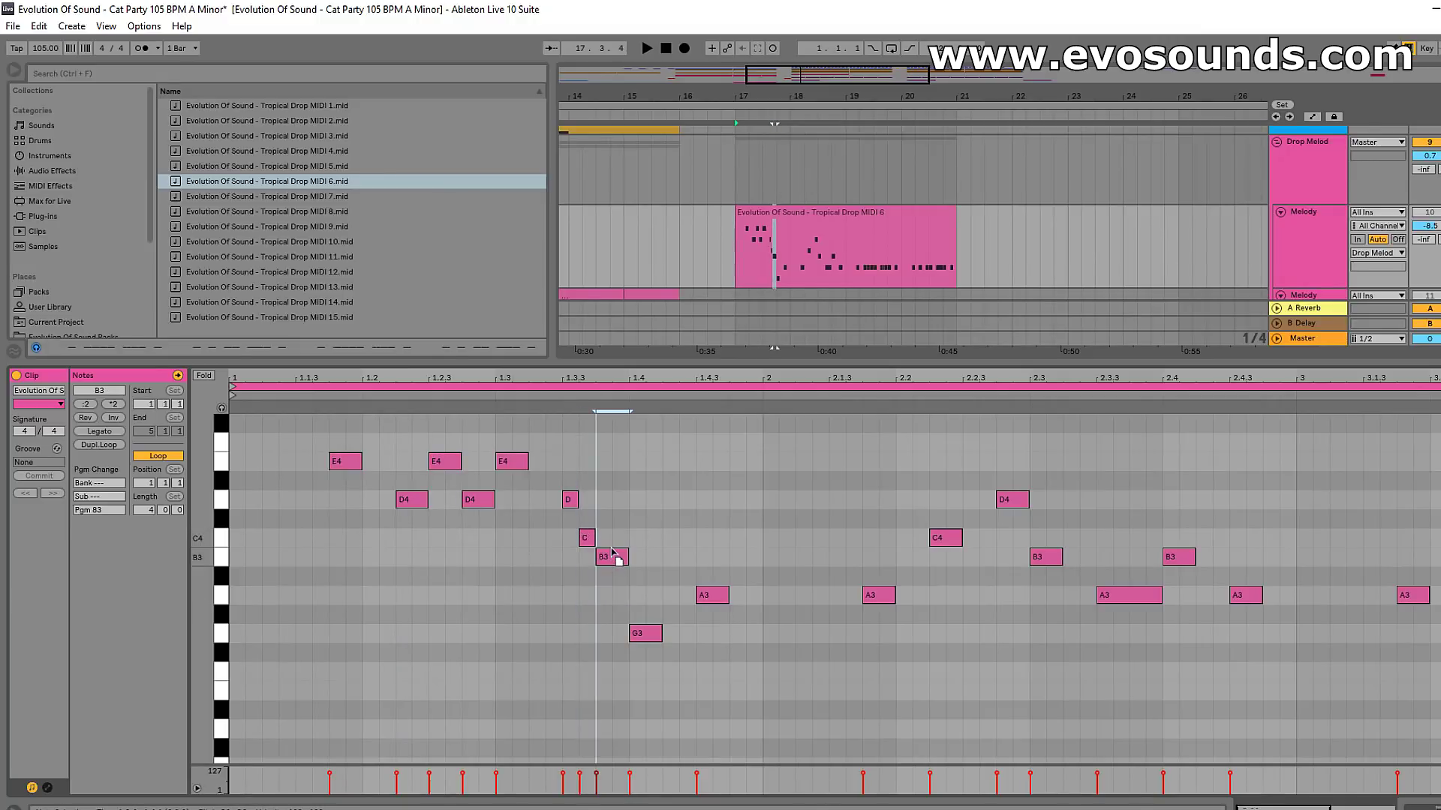
left_click_drag(652, 641, 653, 565)
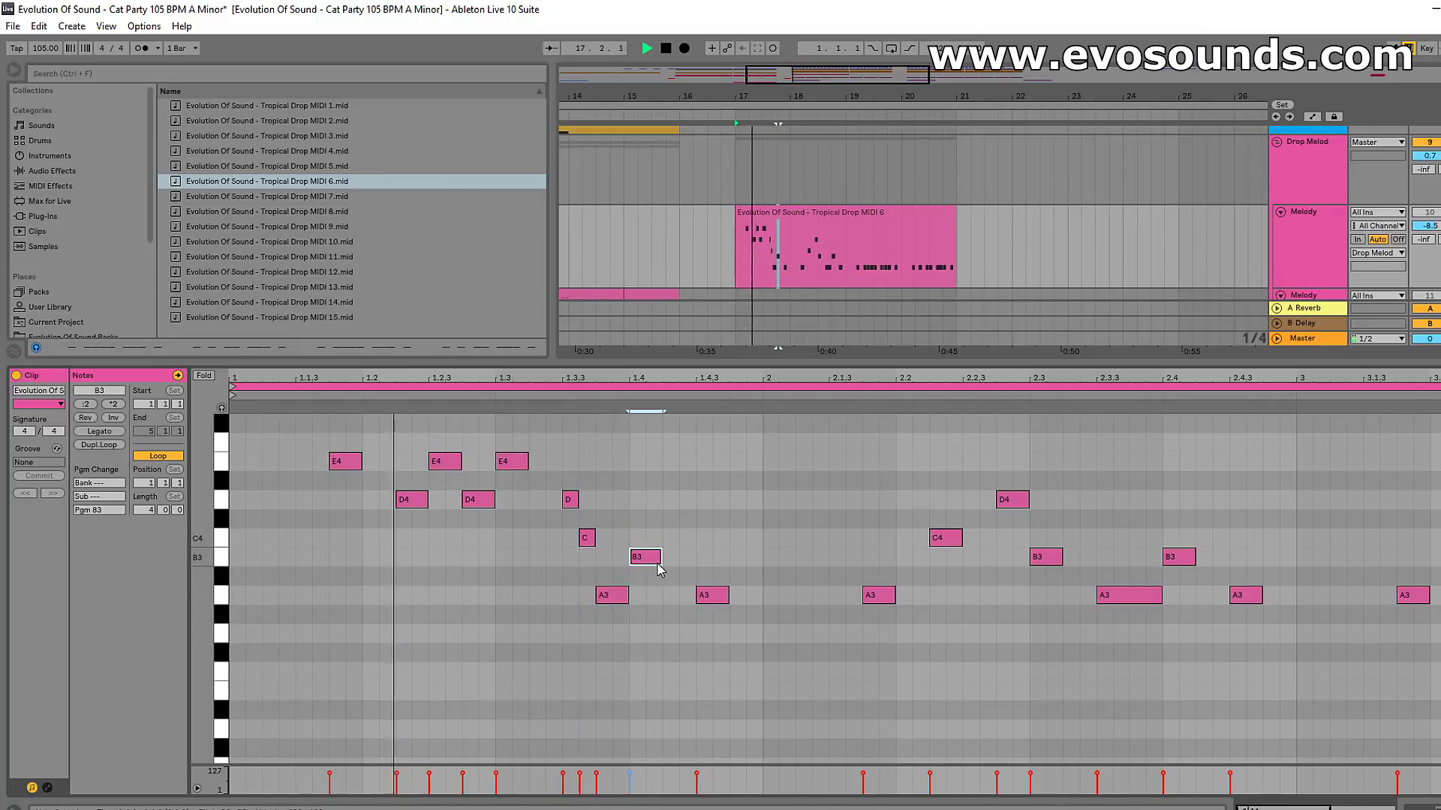
scroll(679, 607, "up", 2)
left_click_drag(589, 621, 736, 684)
left_click_drag(630, 672, 622, 578)
key("space")
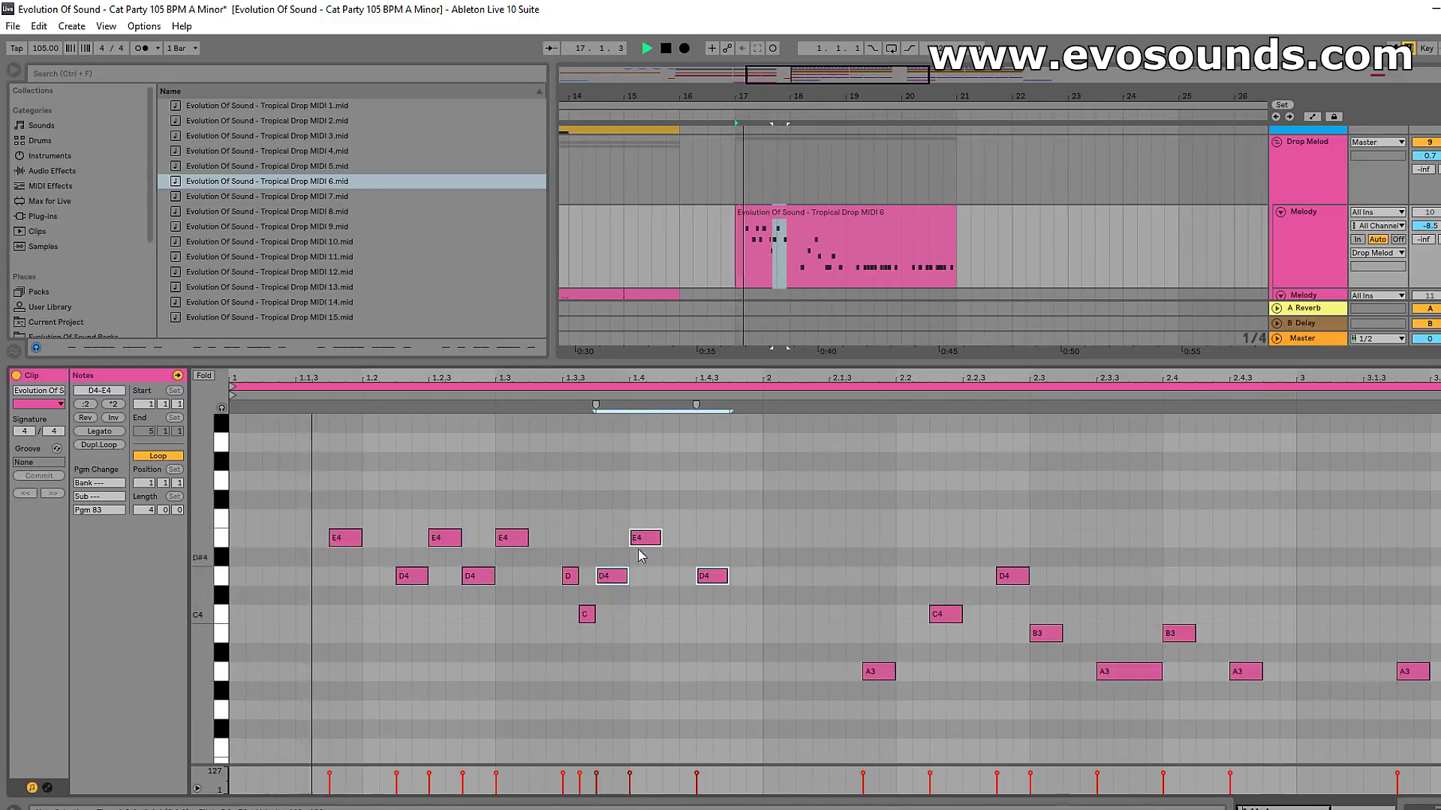
Change the first five notes of the clip's second bar to E4, D4, E4, D4 and D4
left_click_drag(879, 671, 890, 553)
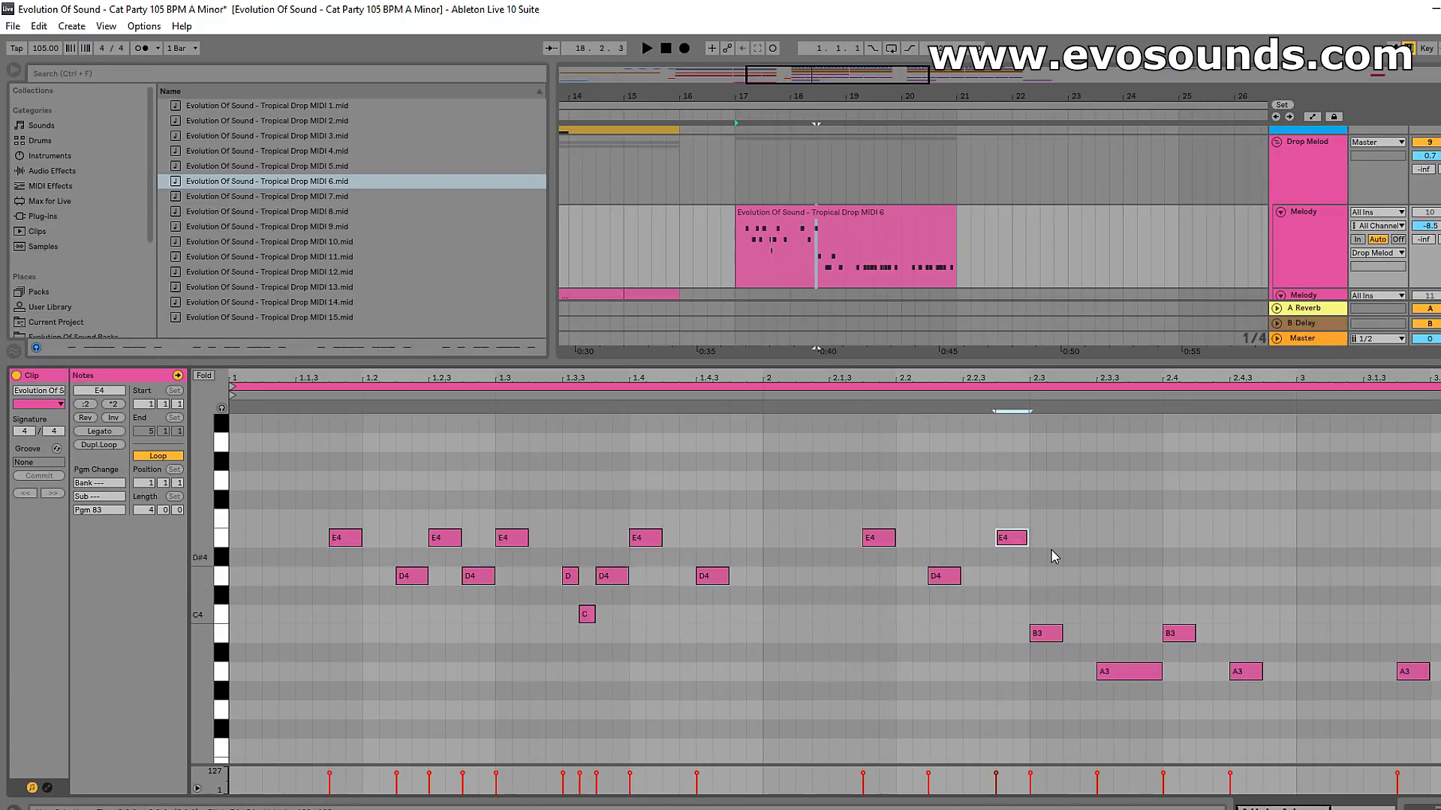
left_click_drag(1038, 644, 1047, 578)
left_click_drag(1110, 673, 1123, 617)
key("Up")
key("Up")
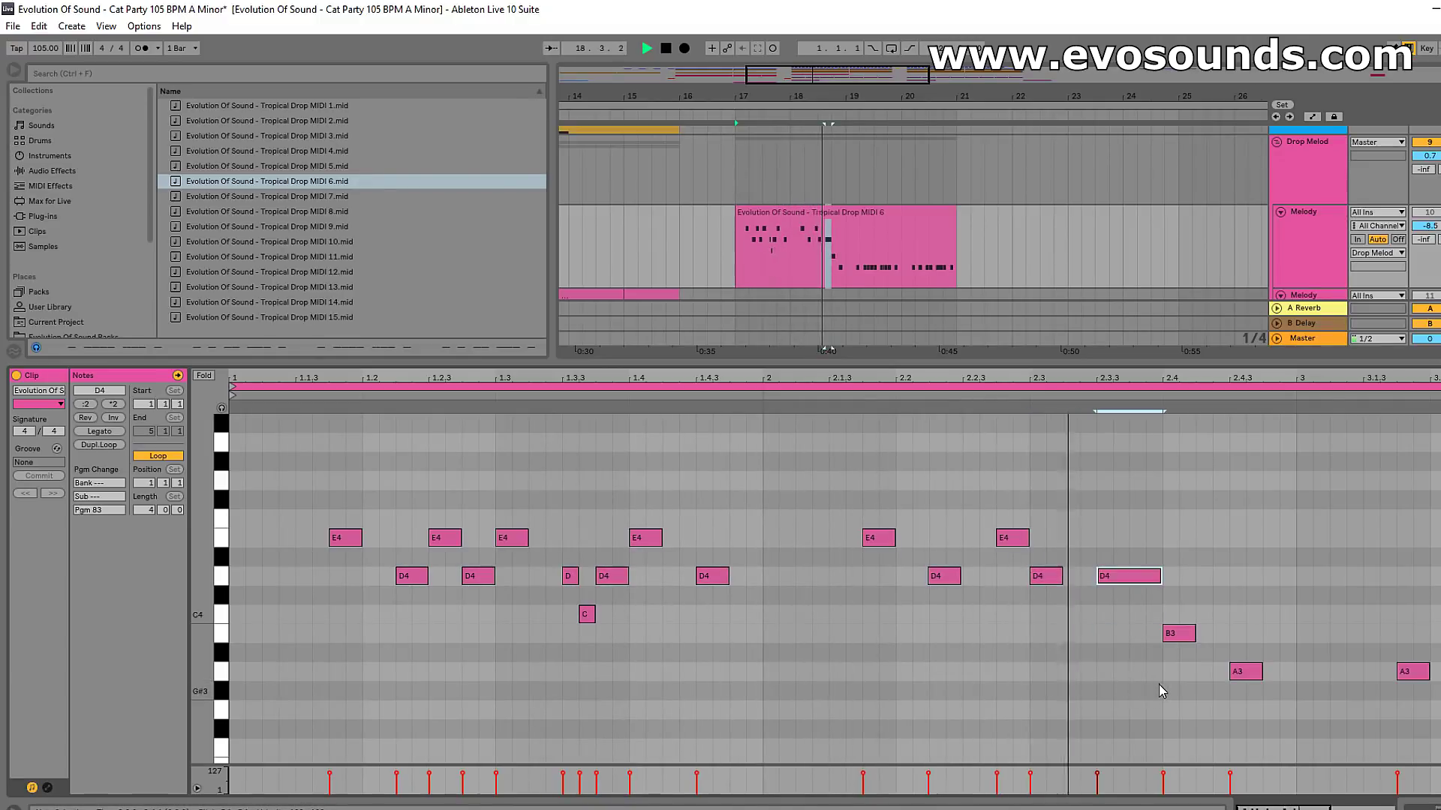
Replace the notes in the clip's third and fourth bars with a duplicate of its first two bars
left_click_drag(1195, 377, 1170, 331)
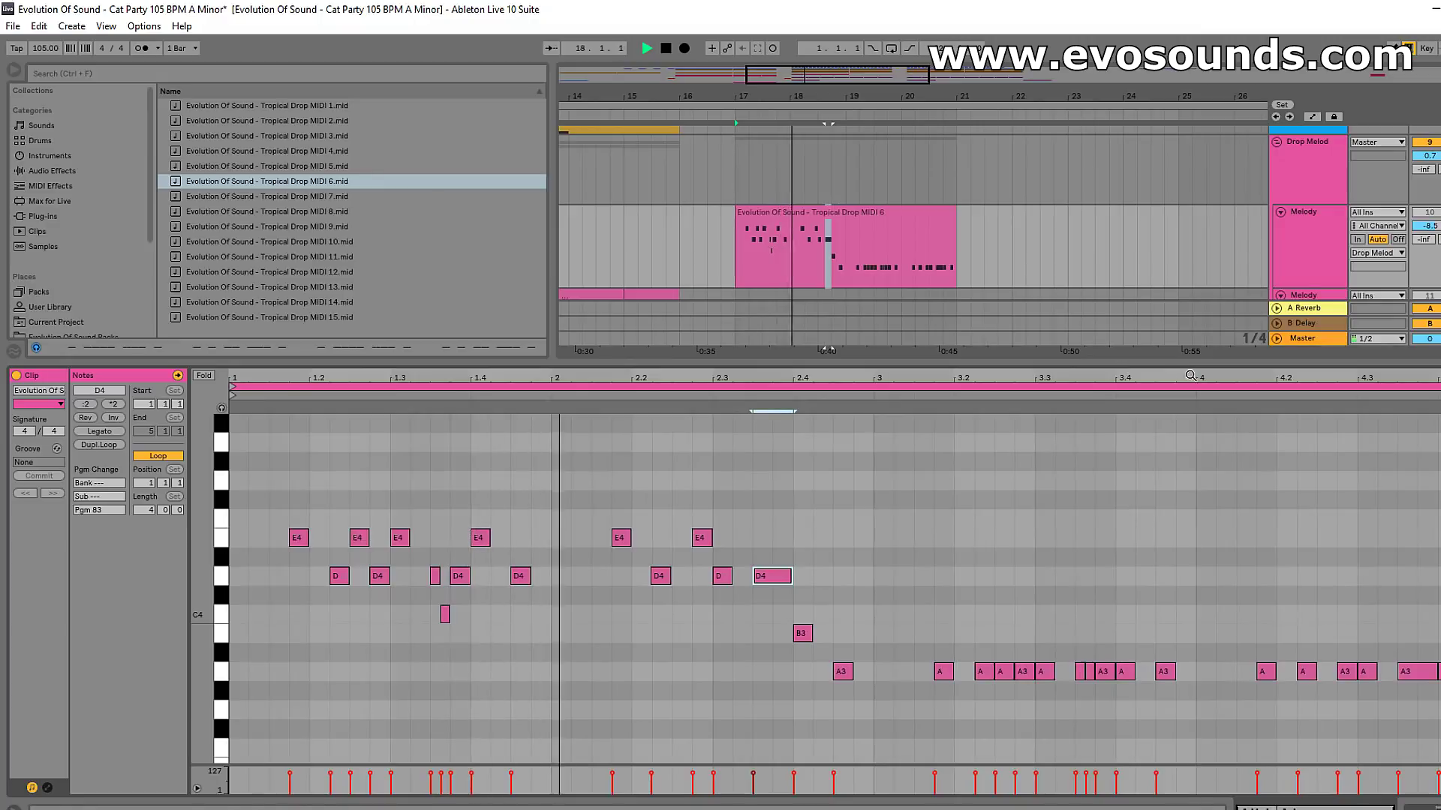
left_click_drag(914, 713, 1437, 712)
key("Delete")
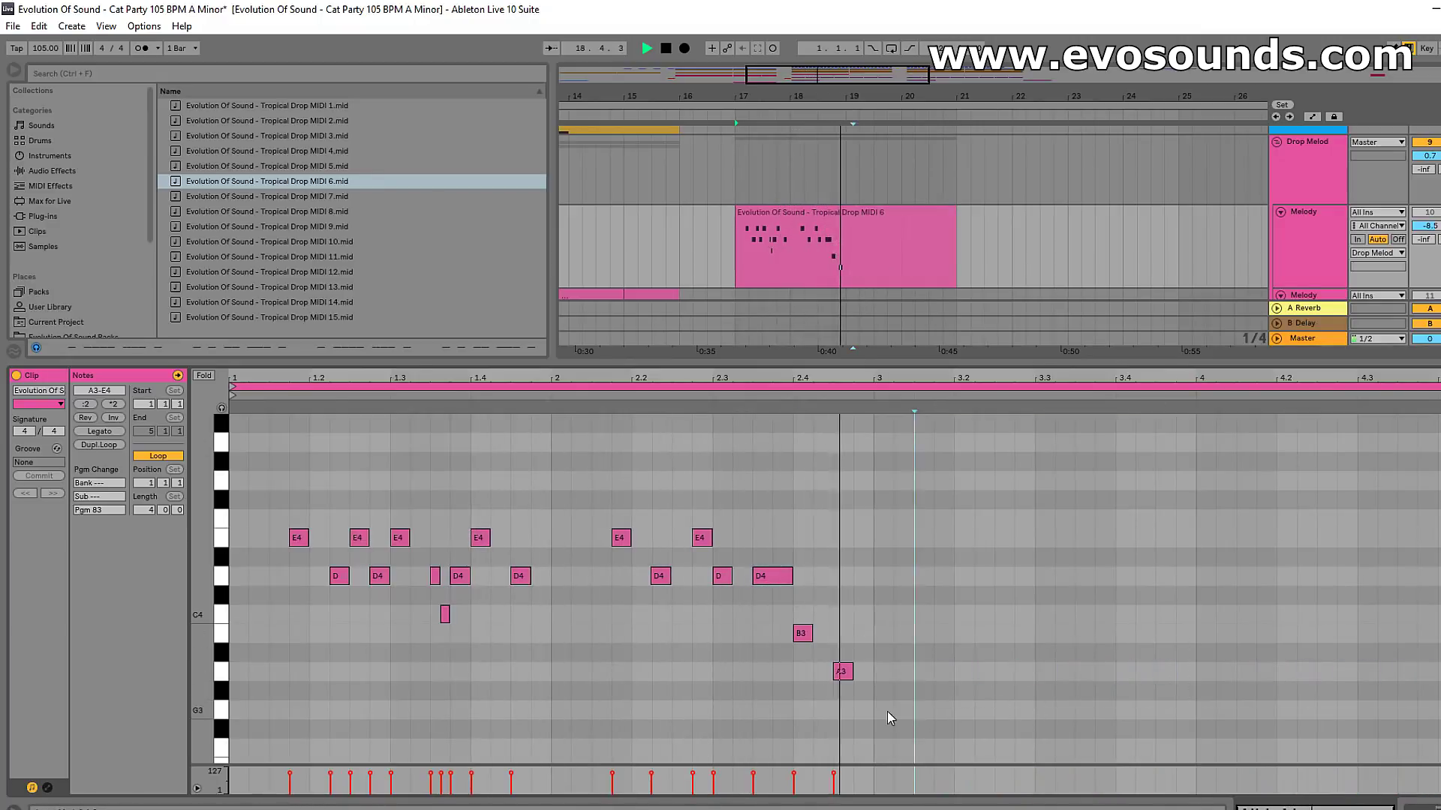
left_click_drag(873, 716, 232, 525)
key("ctrl+d")
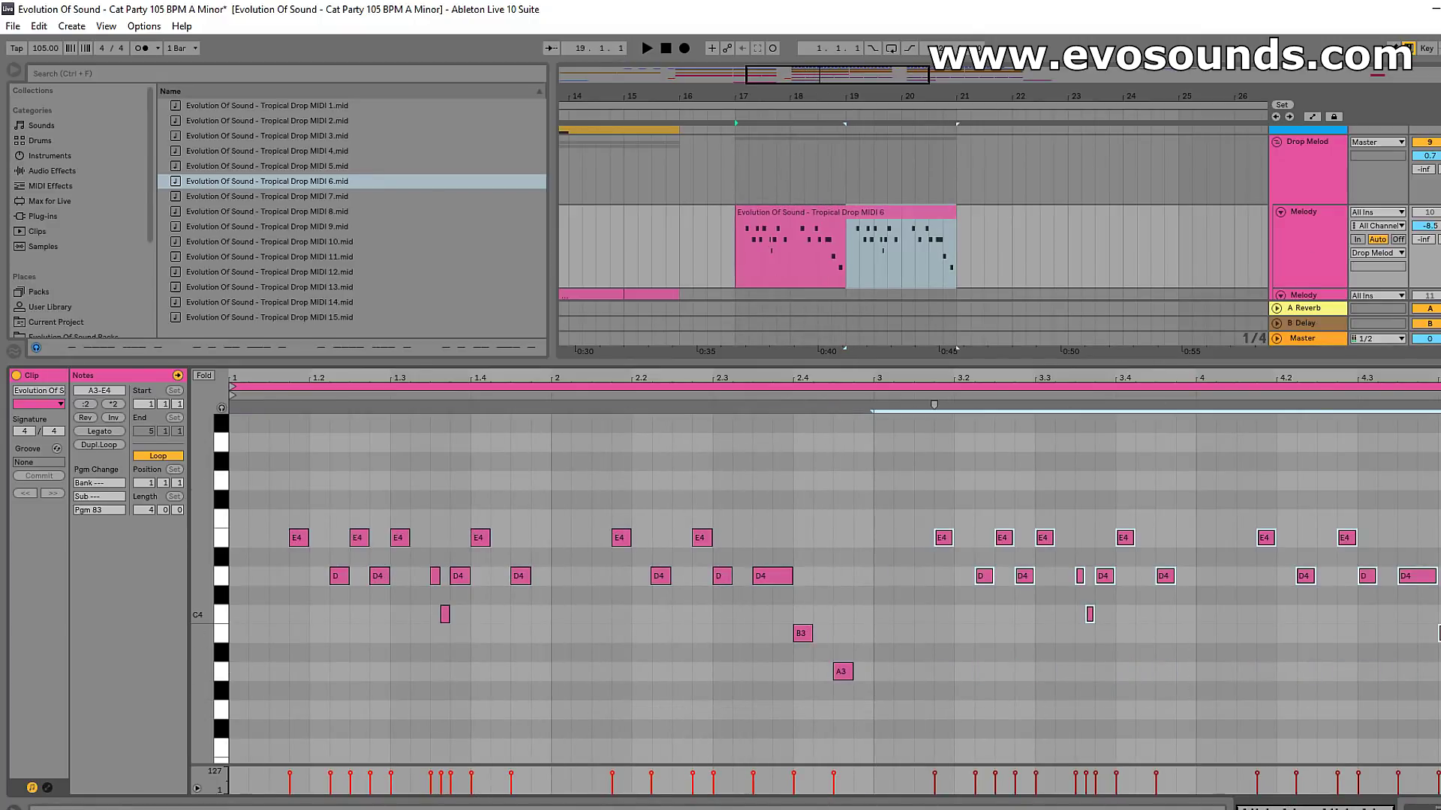
Copy the bar 17 clip to the same position on the second Melody track, play both layers, and open the copy
scroll(901, 225, "down", 1)
left_click_drag(738, 200, 738, 283)
scroll(738, 283, "down", 1)
left_click(701, 199)
key("space")
left_click(794, 187)
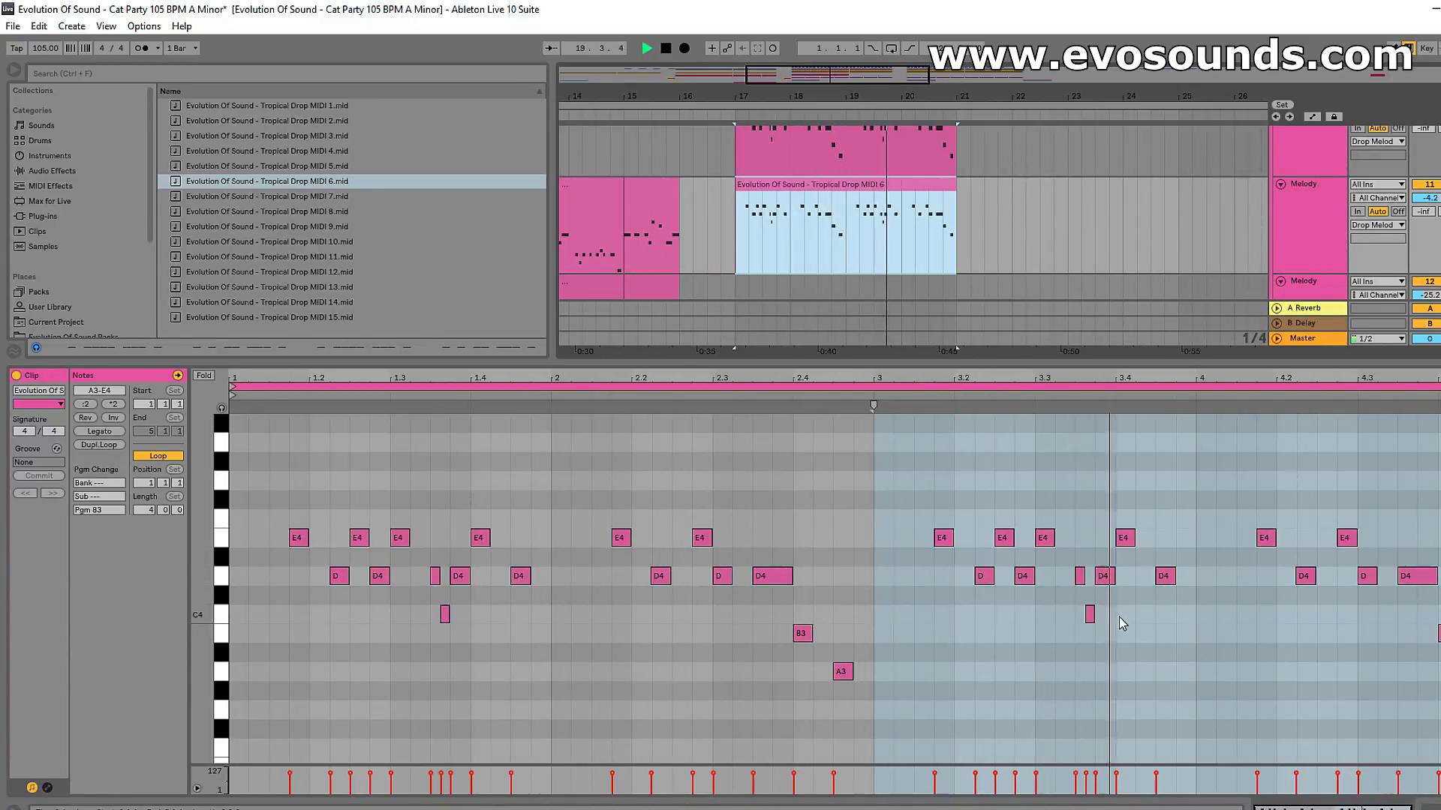
Reshape the end of the third bar in the second Melody track's clip into a descending F4, E4, D4, C4, B3 run
key("space")
left_click(1126, 538)
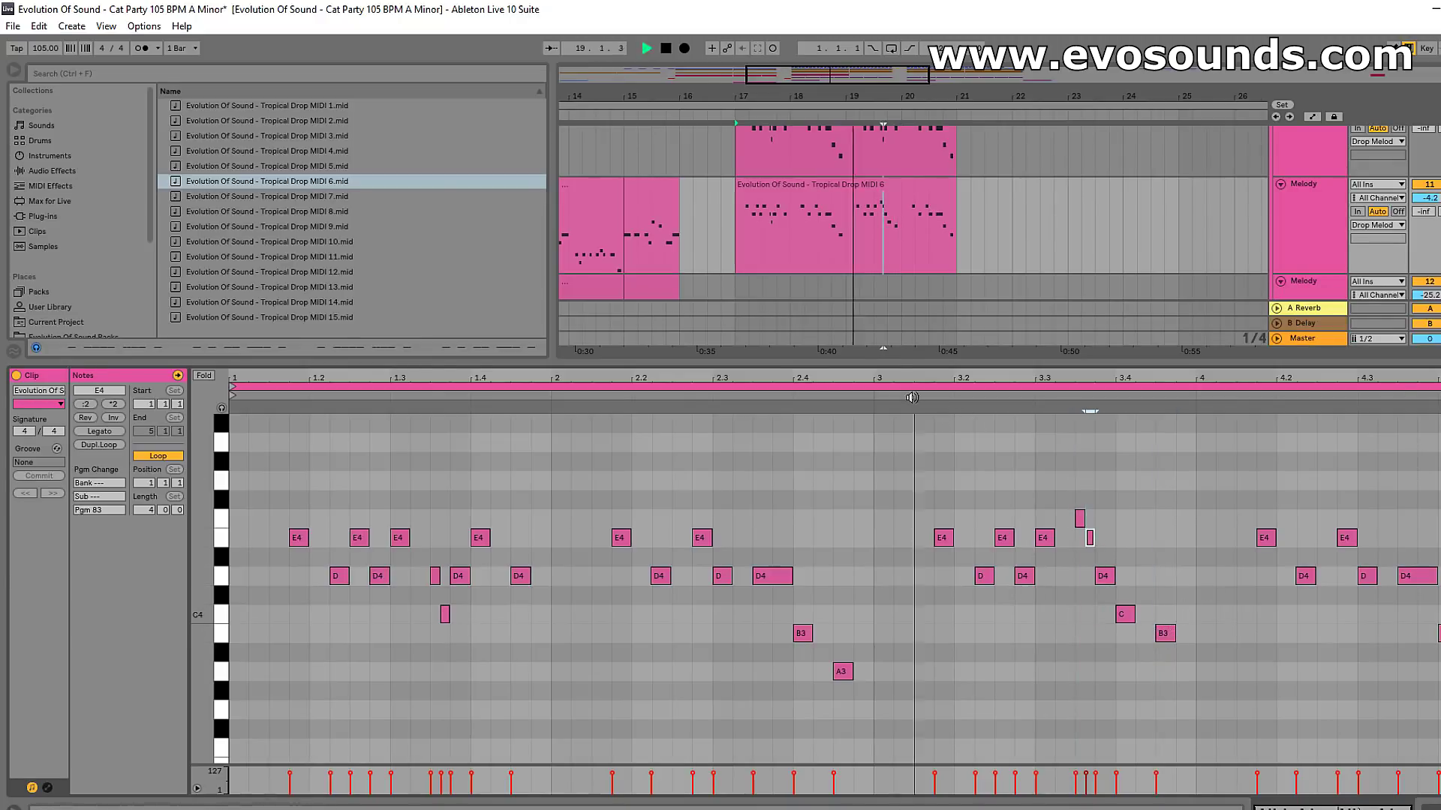
Replace the first Melody track's bar 17 clip with a copy of the second Melody track's edited clip and play both layers
scroll(923, 285, "up", 2)
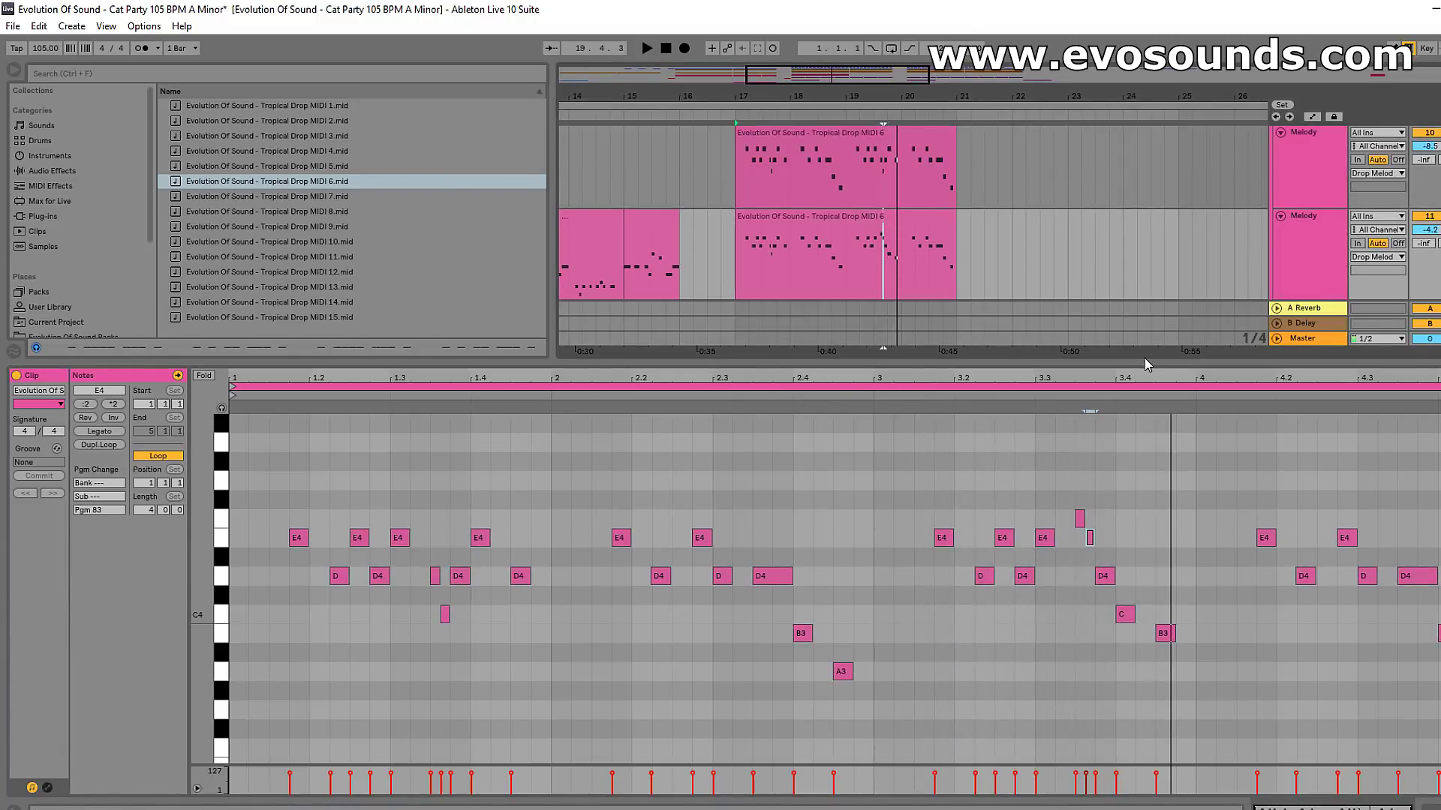
left_click_drag(1154, 365, 1154, 784)
left_click(868, 322)
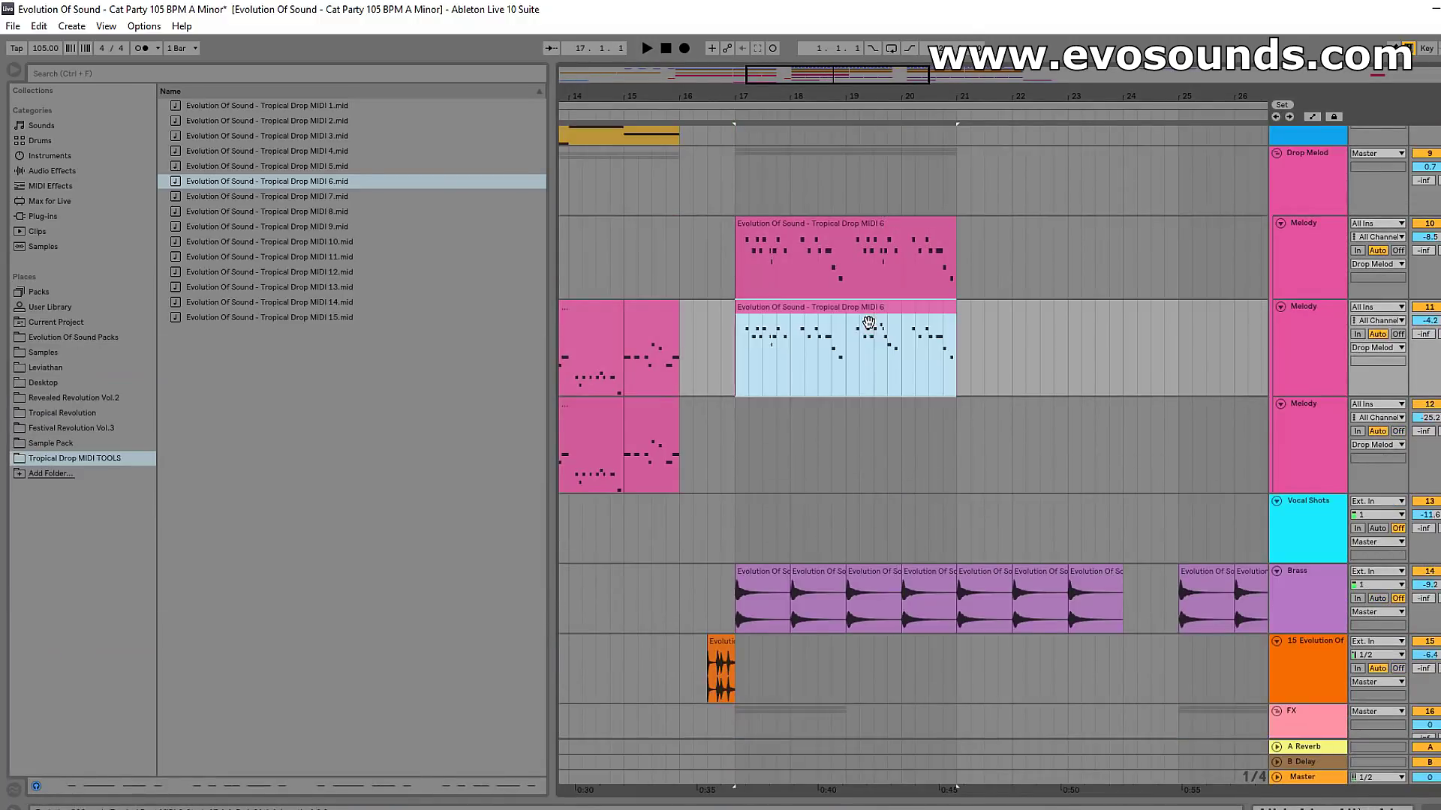
left_click(760, 250)
left_click(861, 276)
key("space")
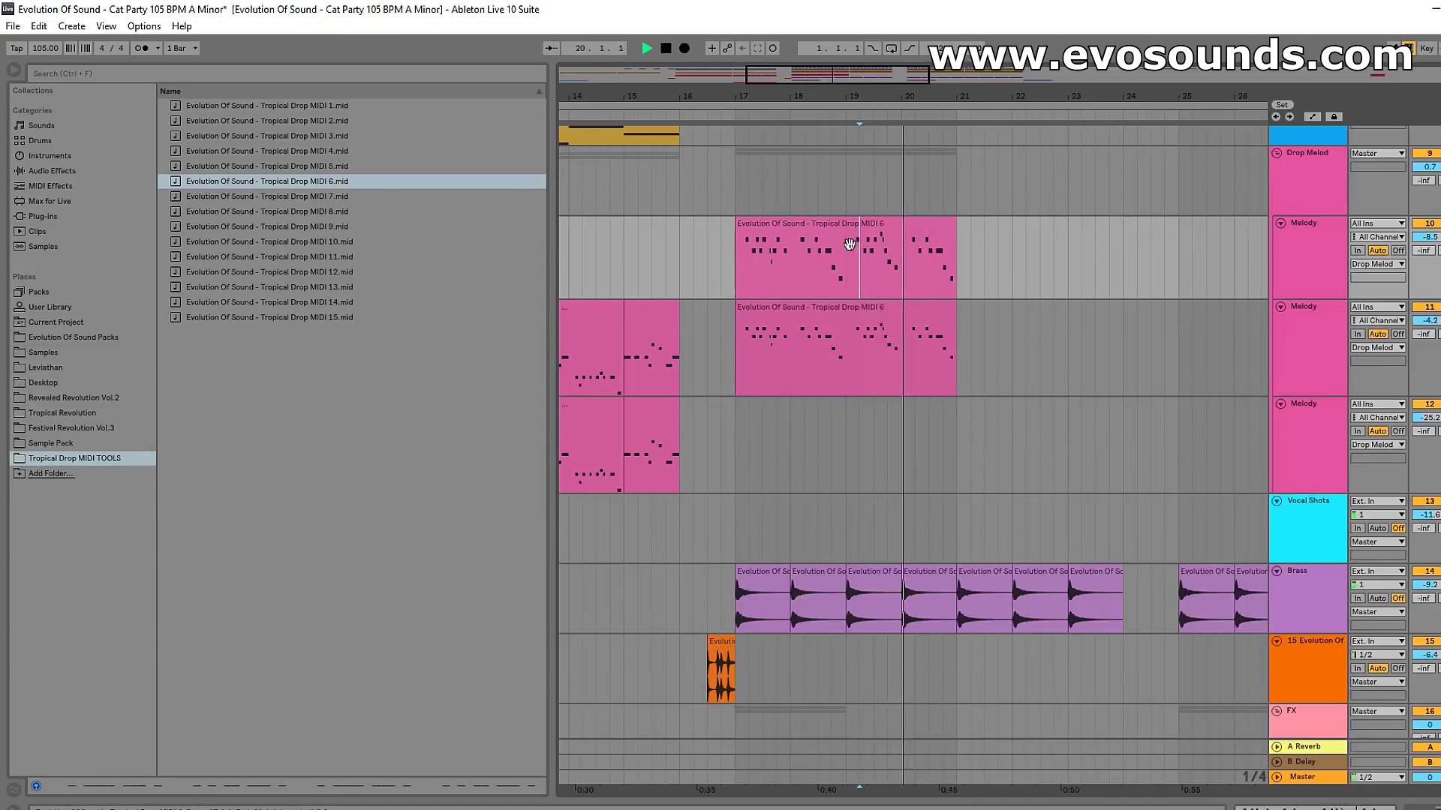
double_click(923, 262)
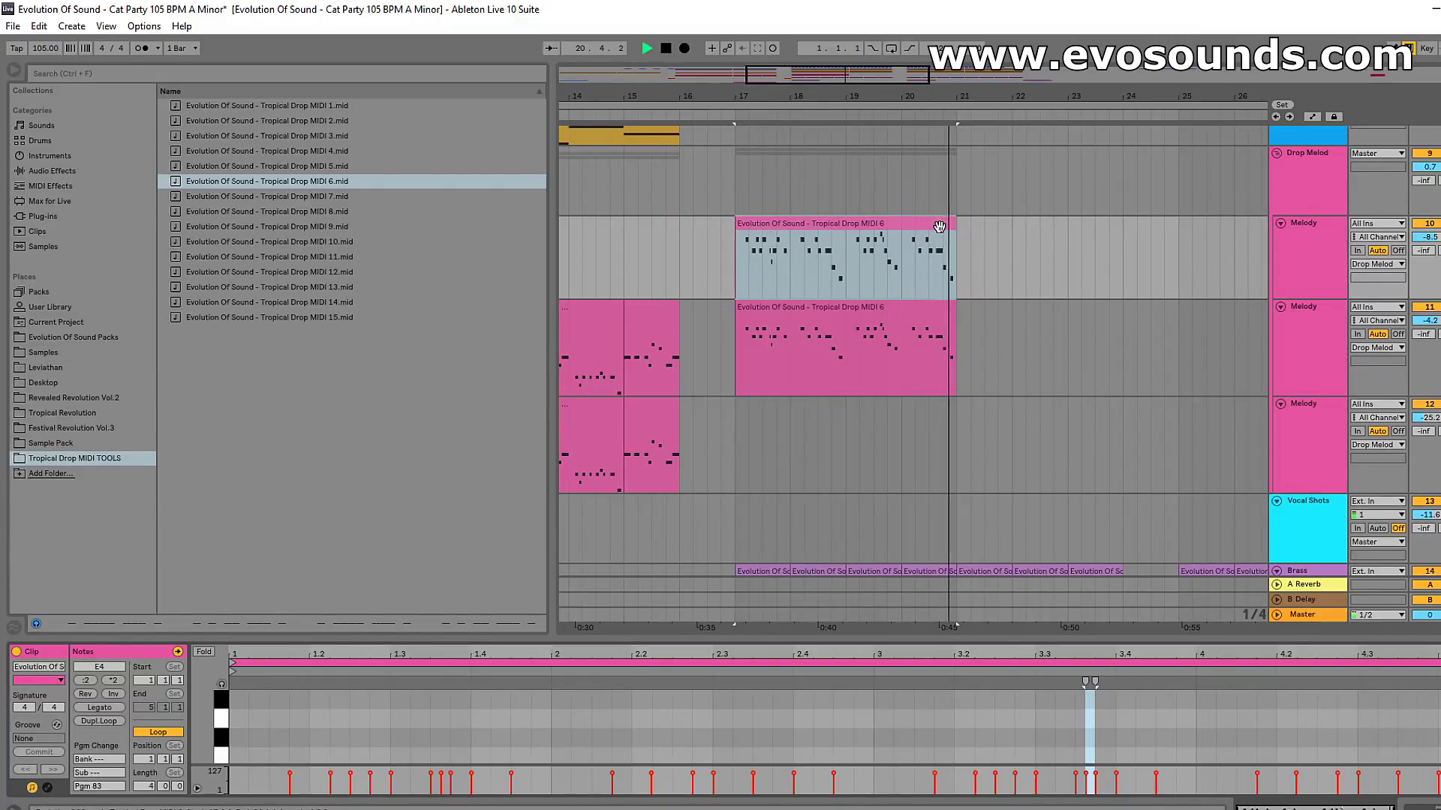
left_click(666, 270)
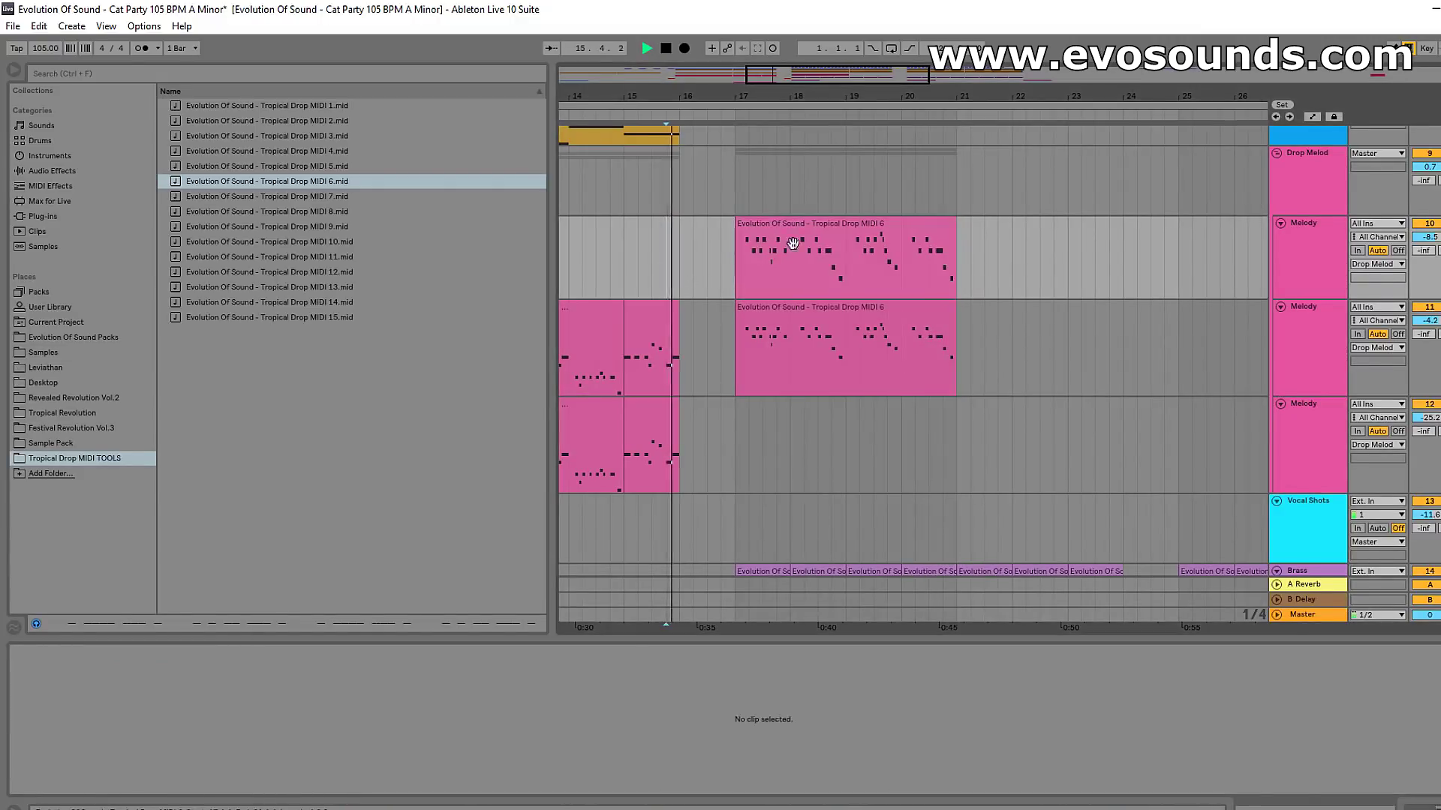
Duplicate the bar 17 clips on the first and second Melody tracks so they repeat from bar 21
left_click(793, 243)
key("ctrl+d")
left_click(813, 320)
key("ctrl+d")
Copy the bar 17 melody clip to the same position on the third Melody track and duplicate it to bar 21
left_click(833, 298)
left_click(839, 302)
left_click(736, 413)
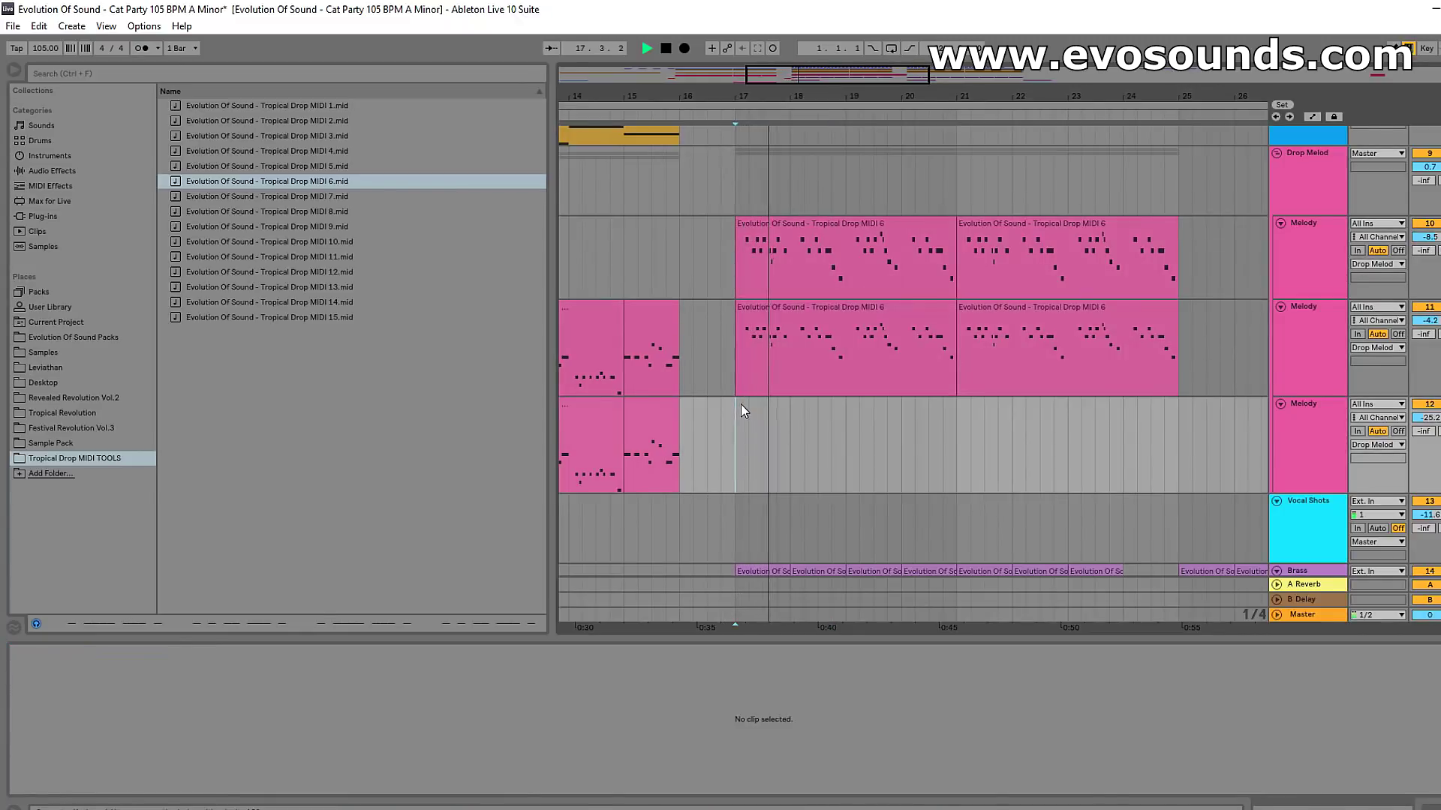
key("ctrl+v")
key("ctrl+d")
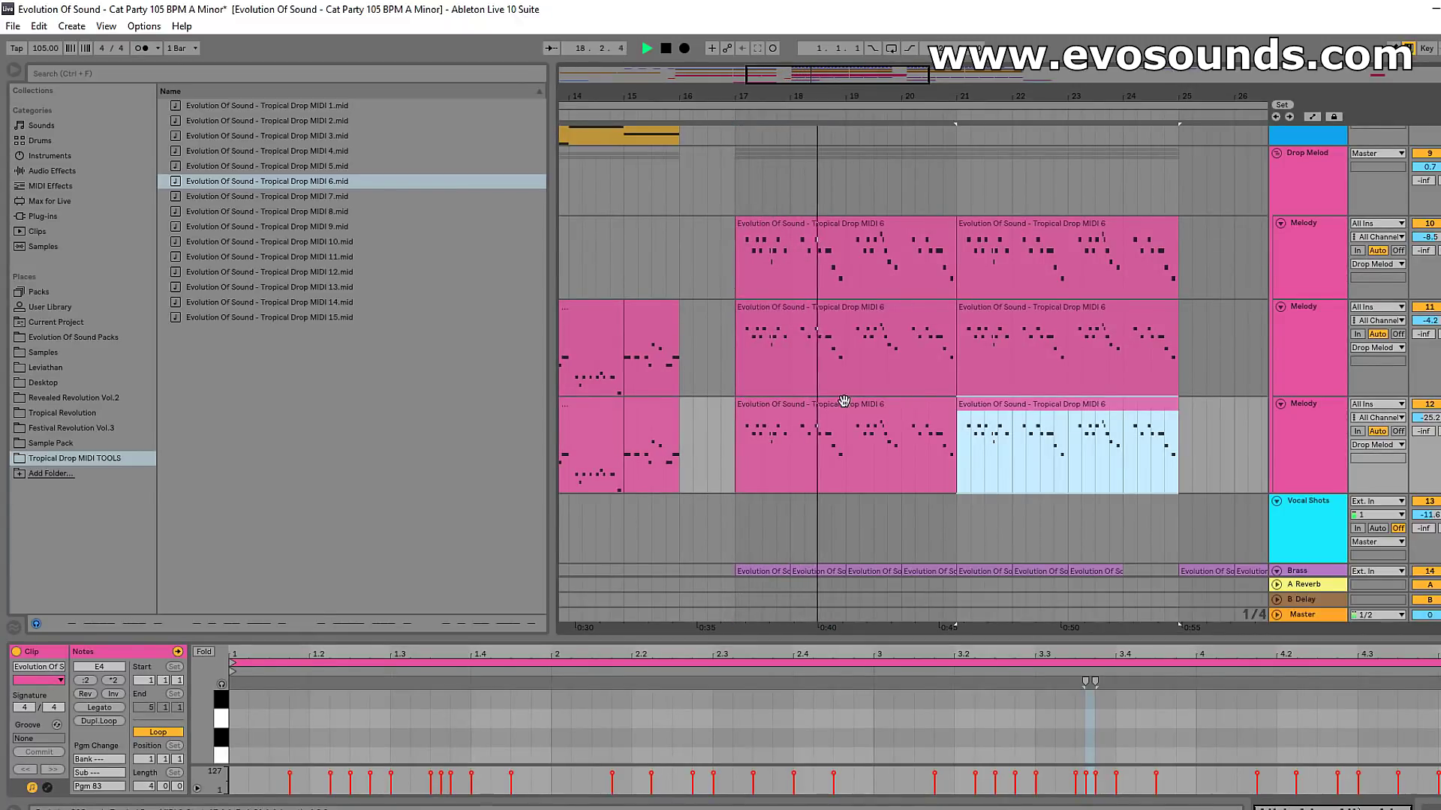
scroll(923, 390, "up", 2)
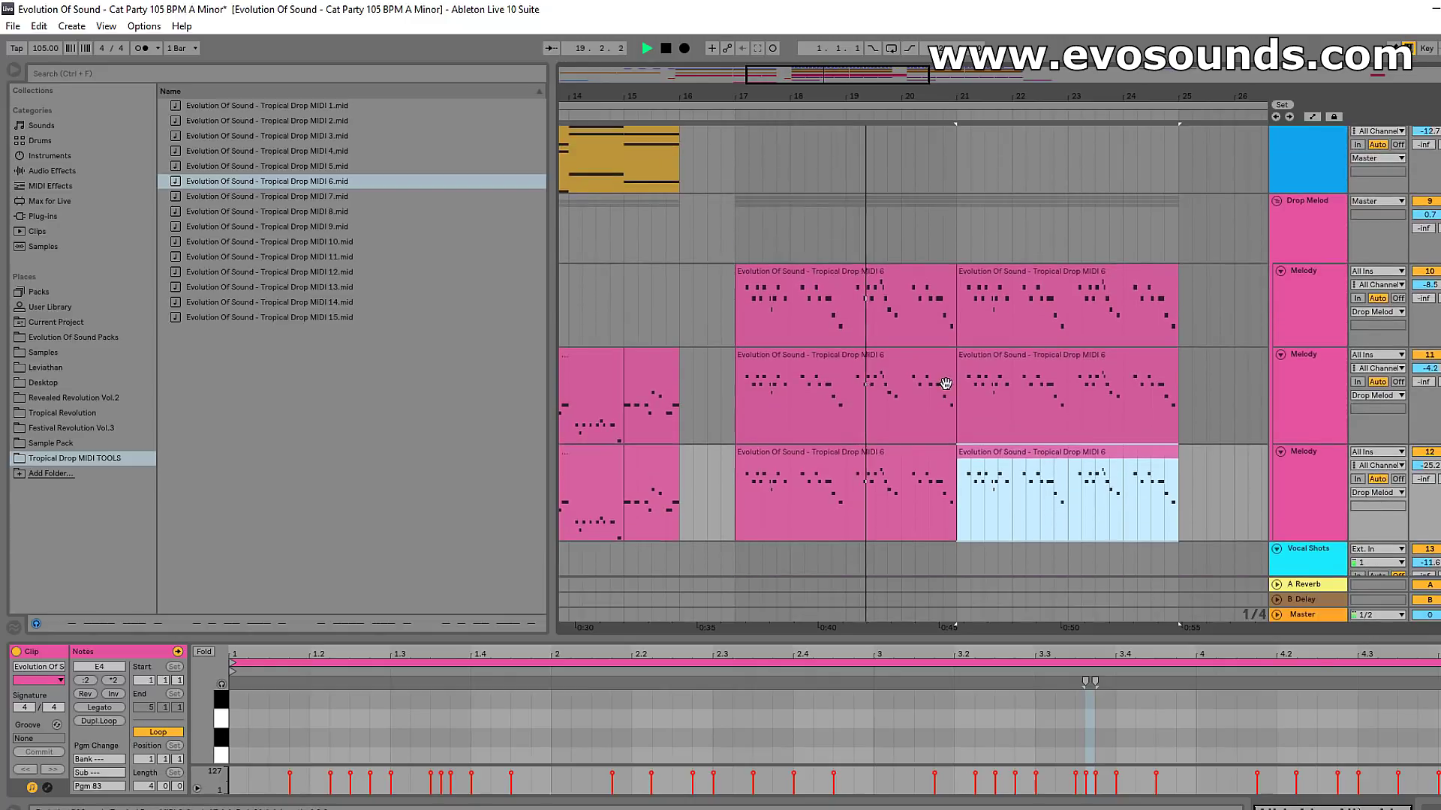